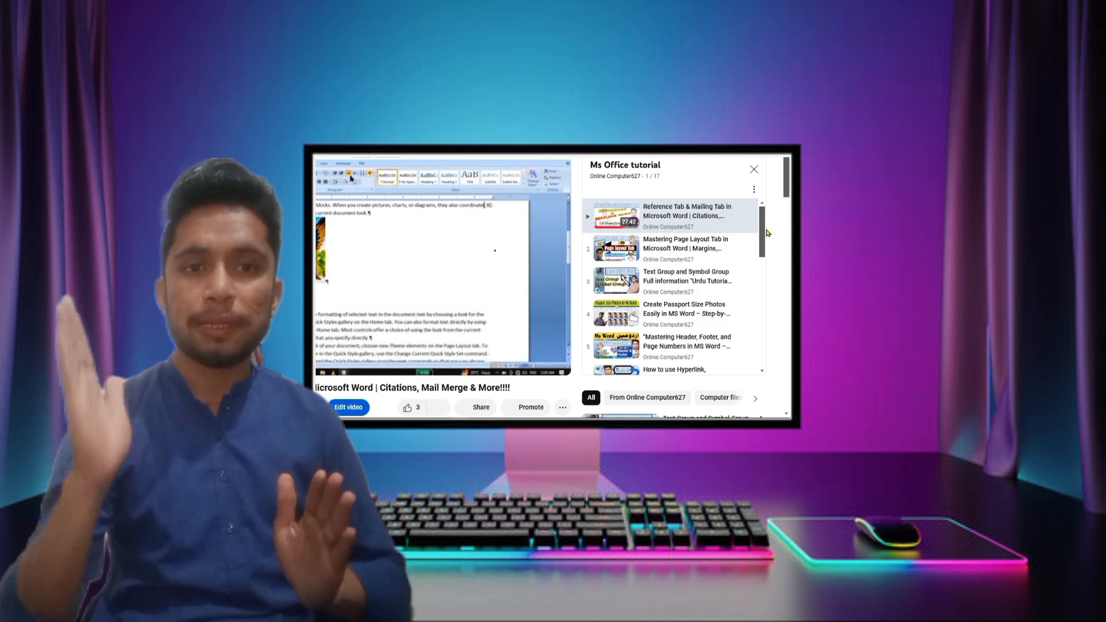
Bring up the Microsoft Word window showing the empty Document1
left_click_drag(763, 232, 776, 330)
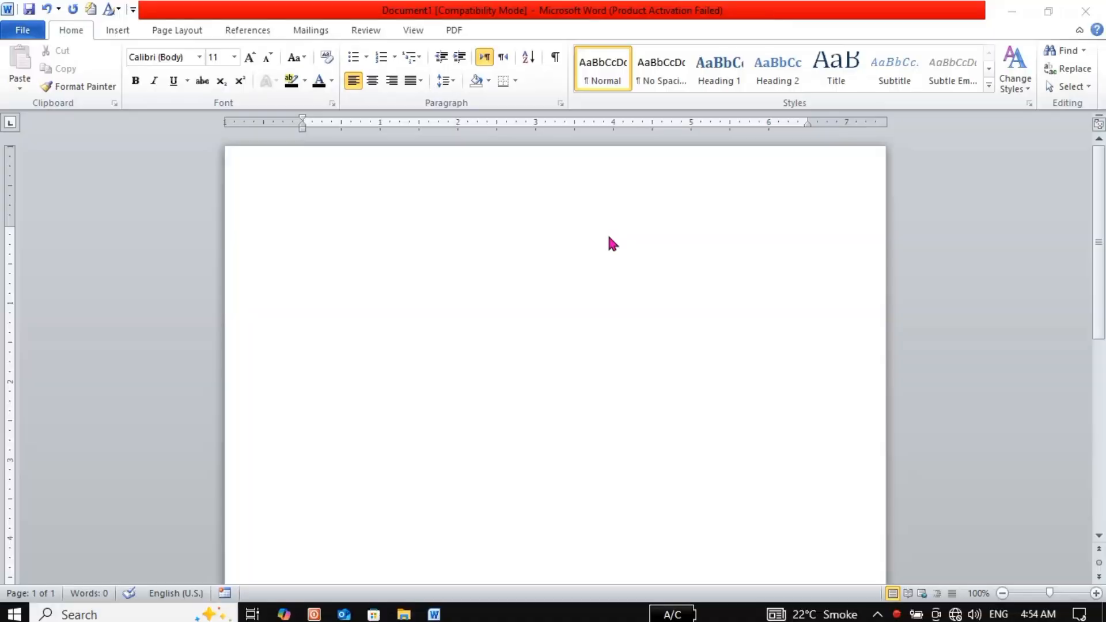
Activate Word and look over the Review and View ribbon tabs
left_click(309, 232)
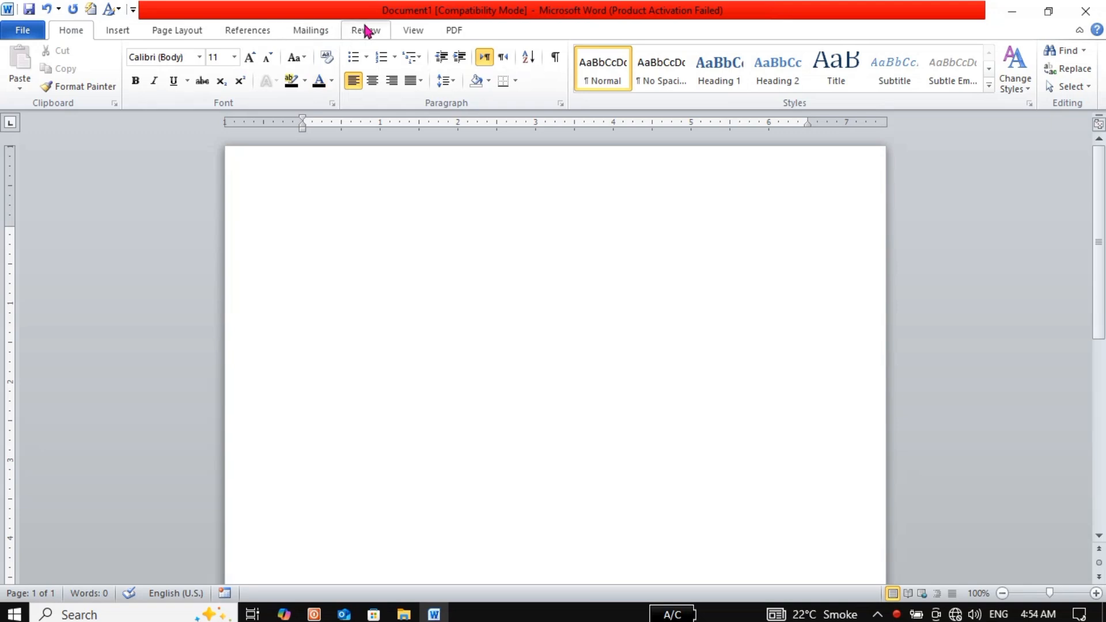
left_click(366, 30)
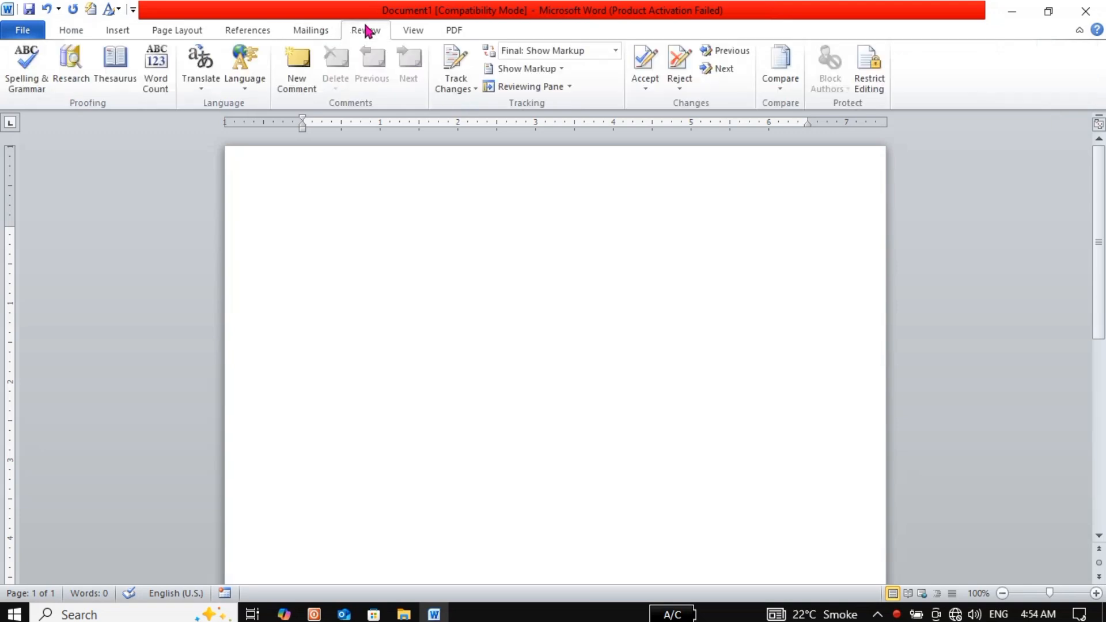
left_click(411, 32)
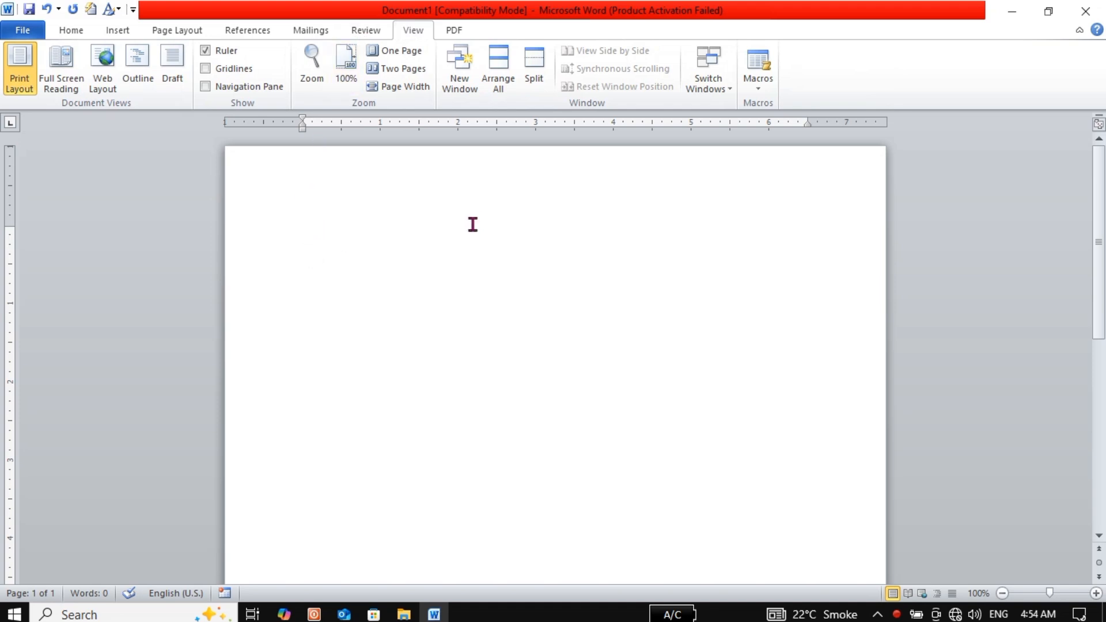
Fill the document with =rand(20) sample paragraphs and put the cursor before the first one
type("=rand(20)")
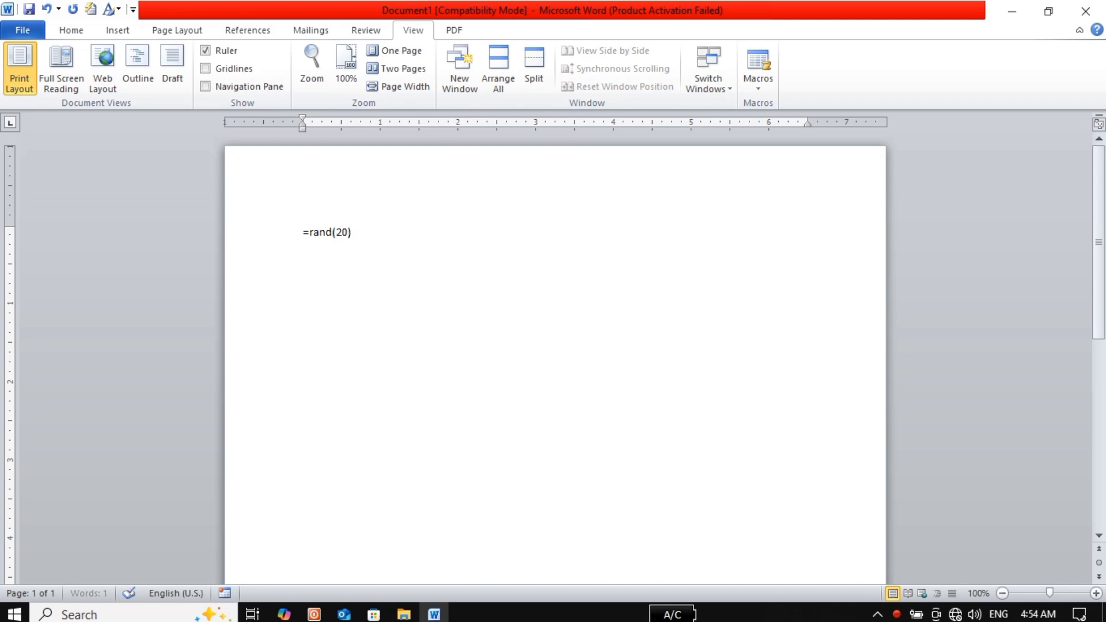
key("Return")
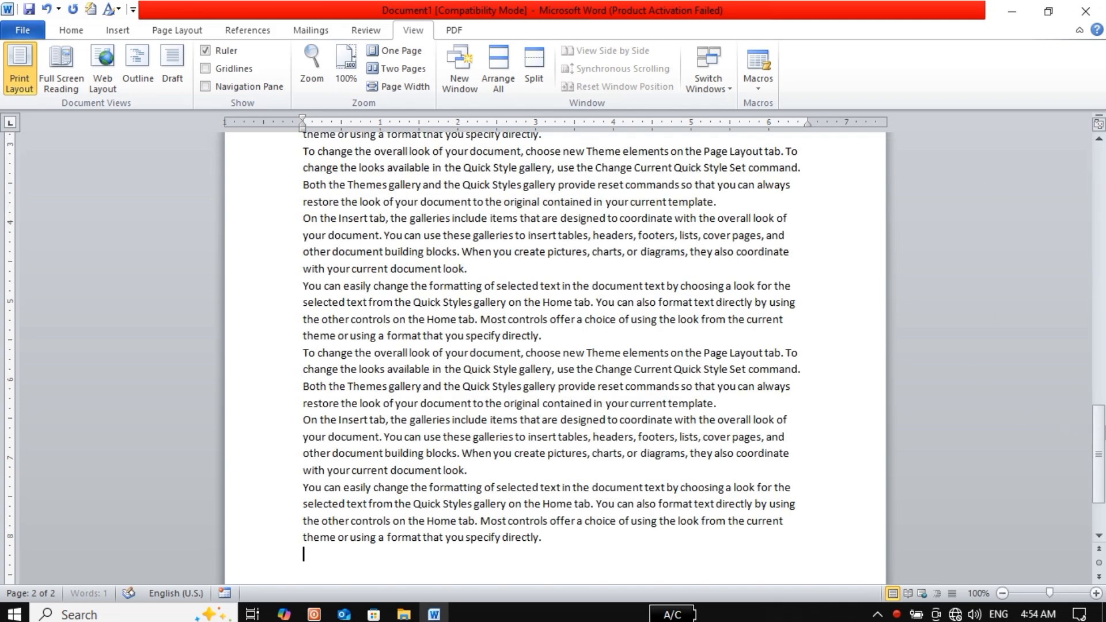
left_click(1101, 143)
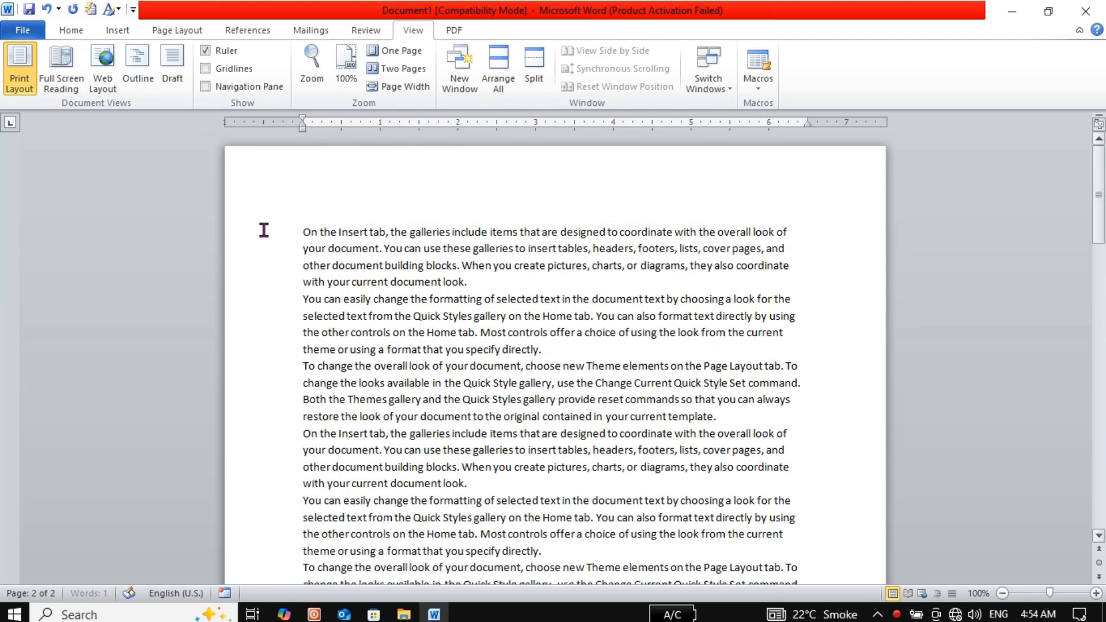
left_click(298, 234)
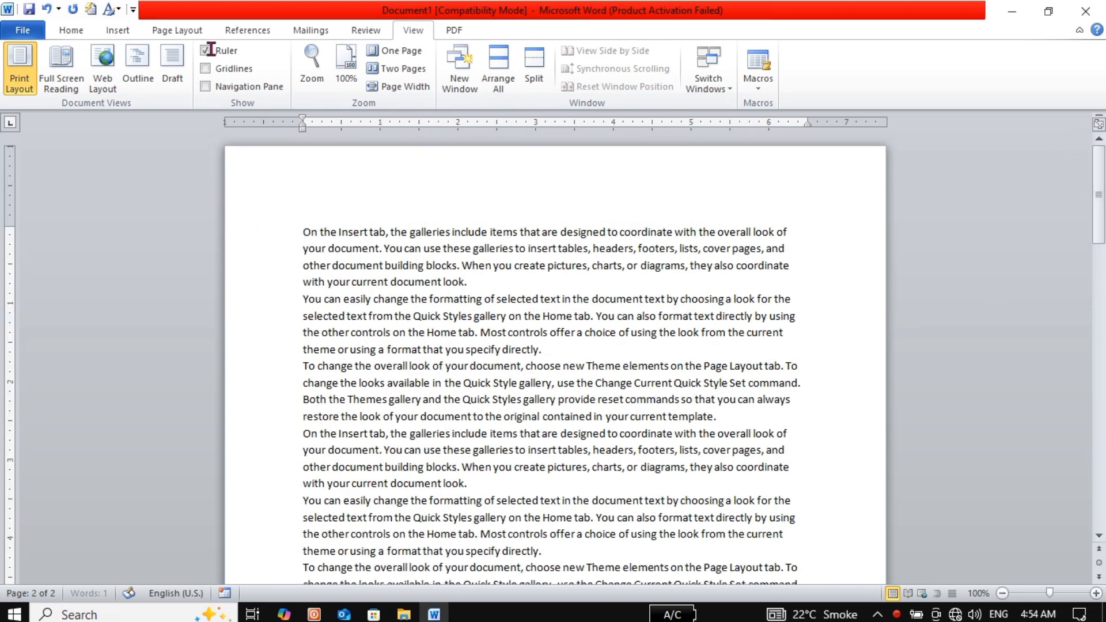
left_click(367, 33)
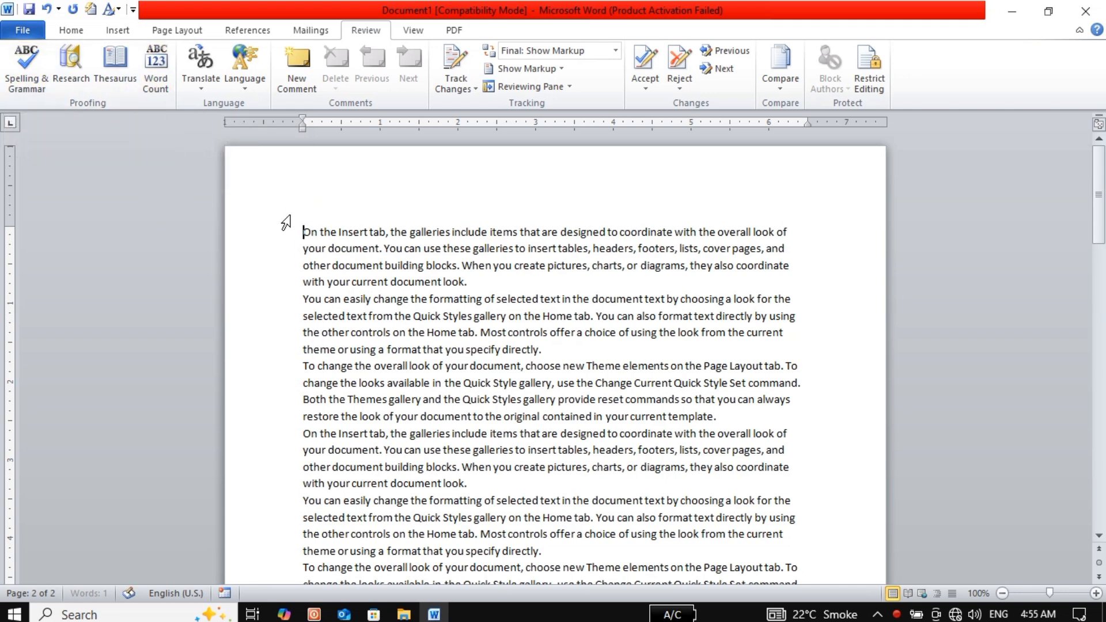
Insert a new line above the first paragraph and type 'Quaideazam'
key("Return")
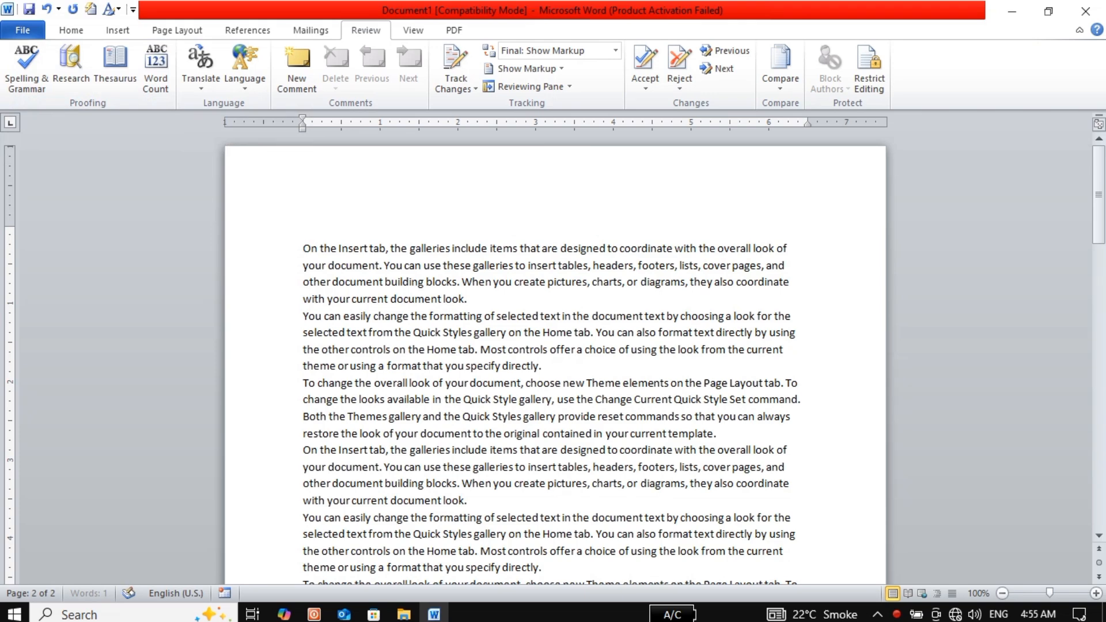
type("Q")
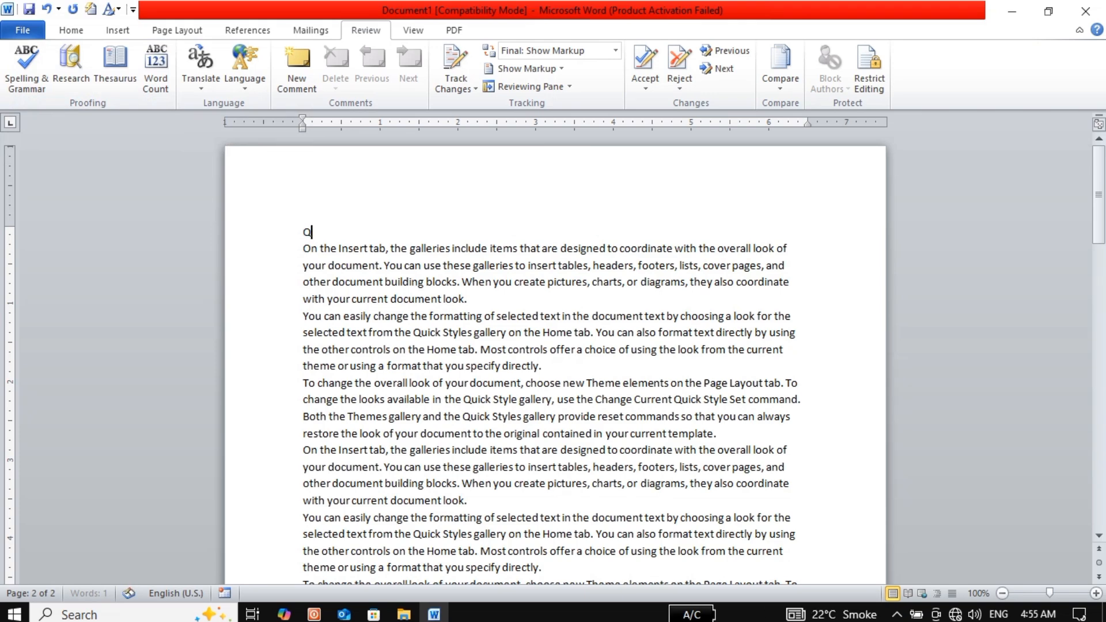
type("uaideazam")
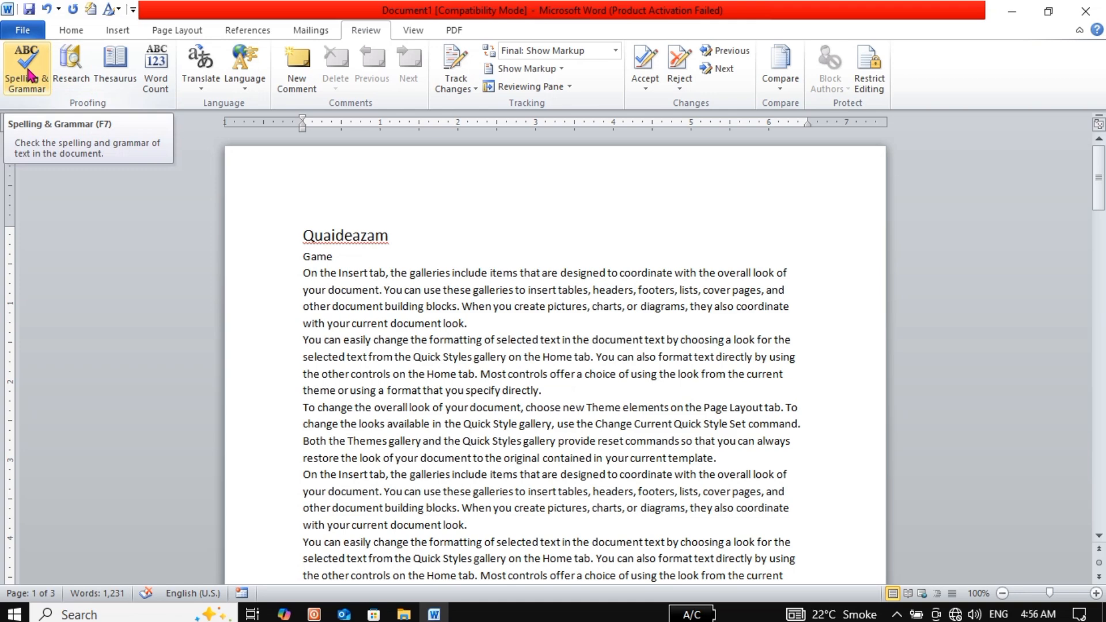
Run Spelling & Grammar, ignoring 'Quaideazam' once, and dismiss the completion message
left_click(27, 74)
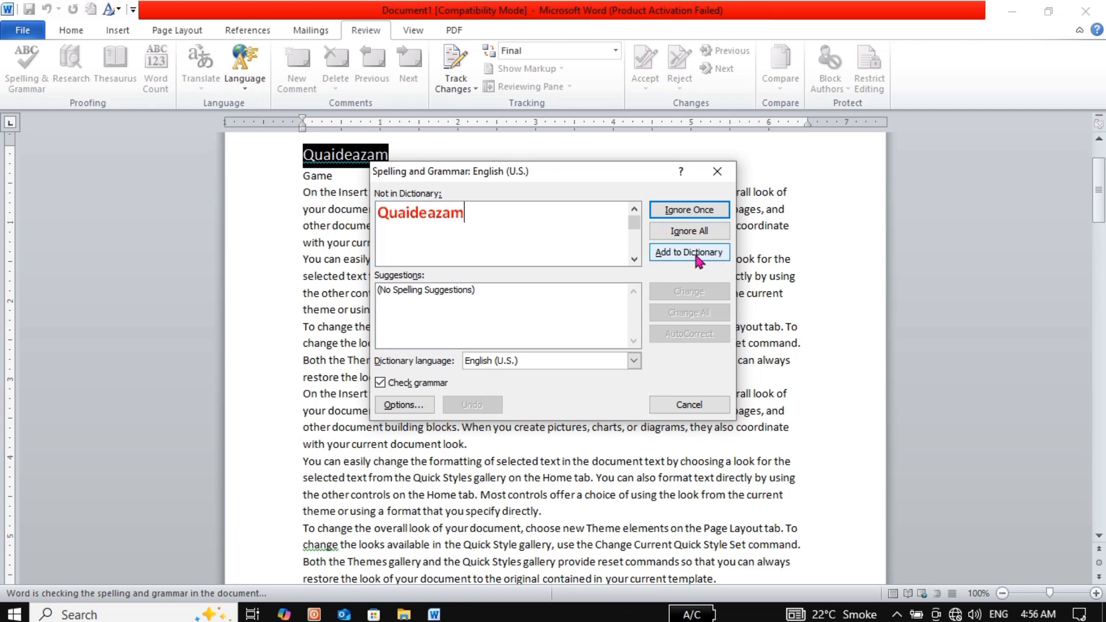
left_click(675, 217)
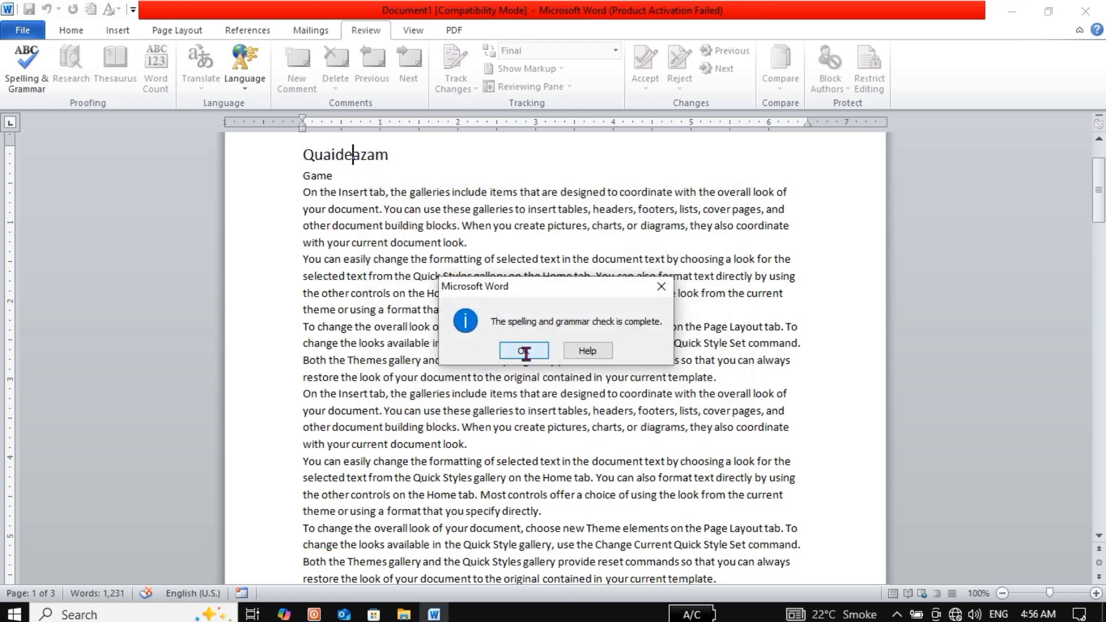
left_click(524, 353)
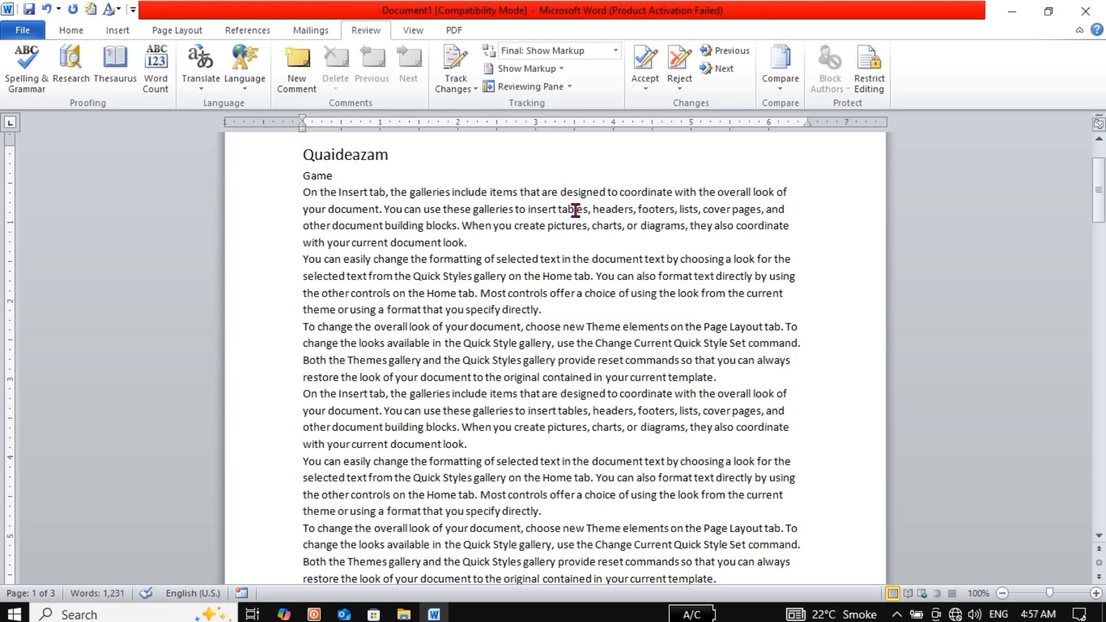
Change the first paragraph's opening 'On' to lowercase 'on'
key("Left")
key("BackSpace")
type("o")
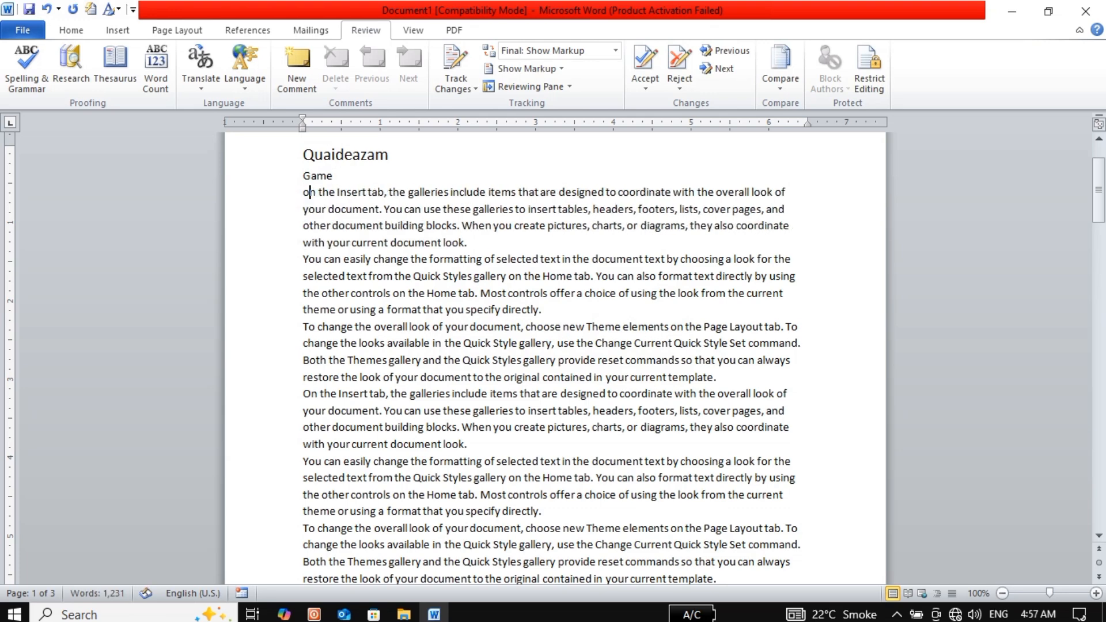
left_click(505, 247)
Zoom to 140% and accept the capitalised 'On' spelling suggestion for 'on'
left_click(1096, 594)
left_click(1096, 594)
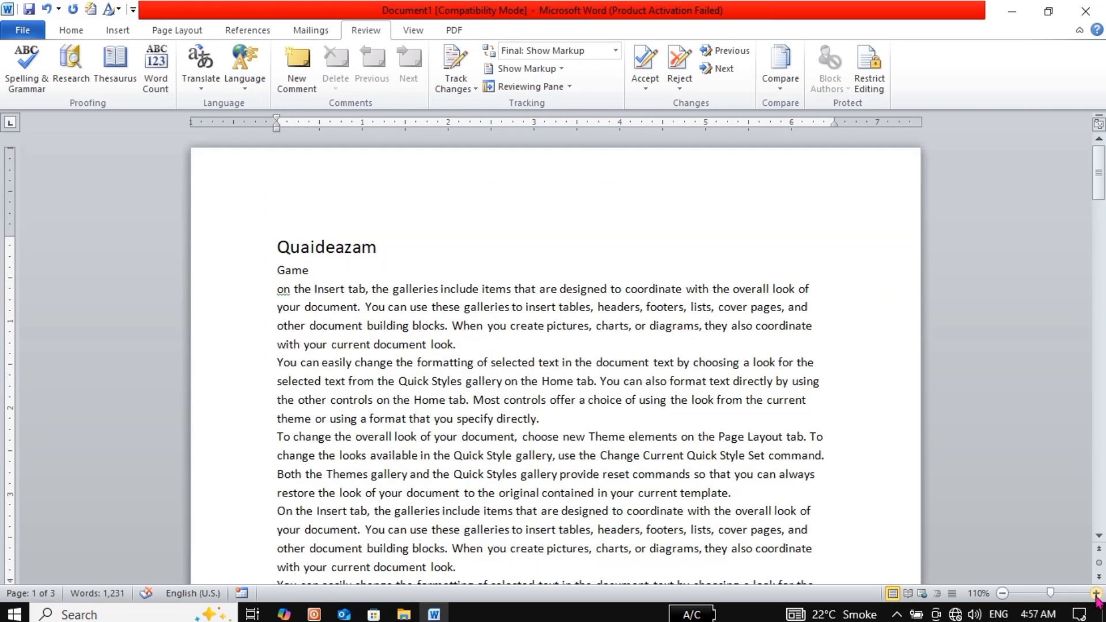
left_click(1096, 593)
left_click(1097, 594)
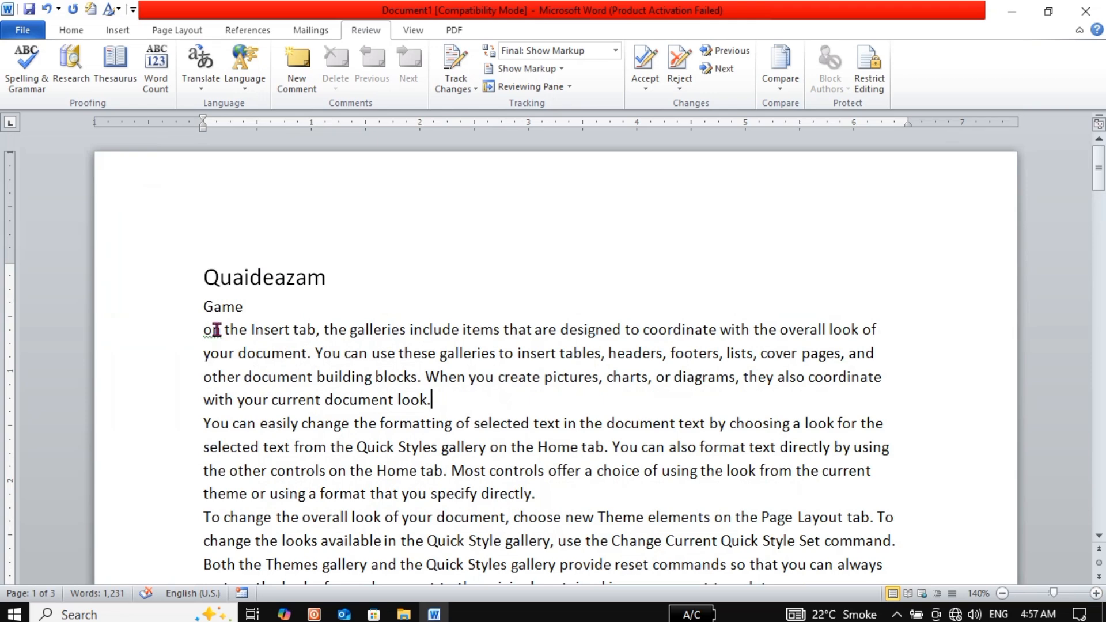
left_click(213, 330)
right_click(214, 331)
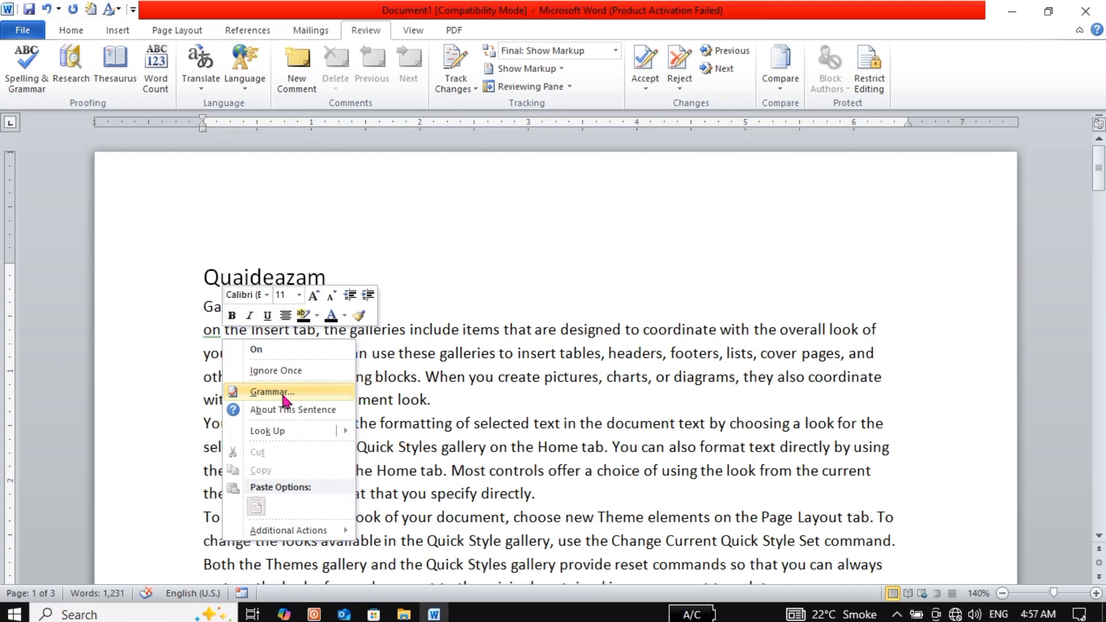
left_click(270, 356)
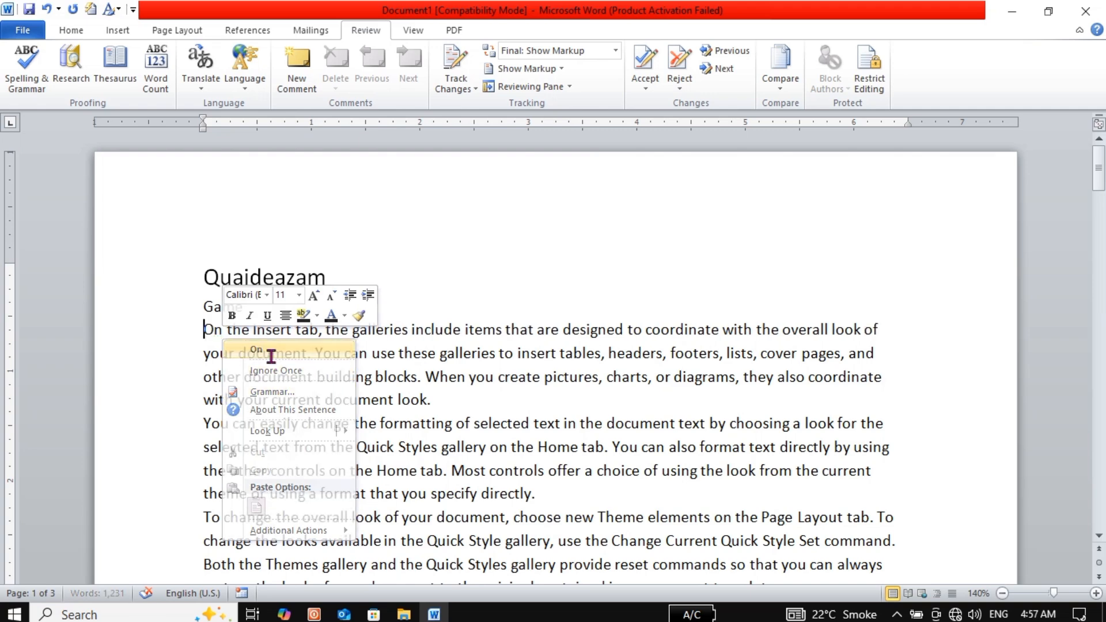
left_click(258, 331)
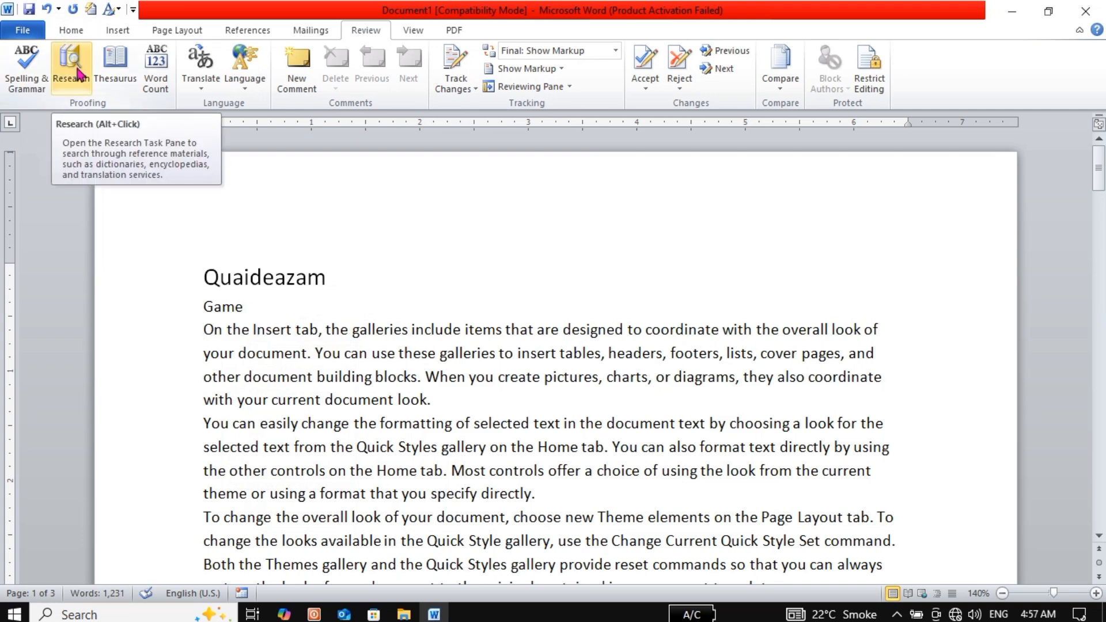
Look up 'Game' in the Research pane's reference books, then close the pane
mouse_move(224, 307)
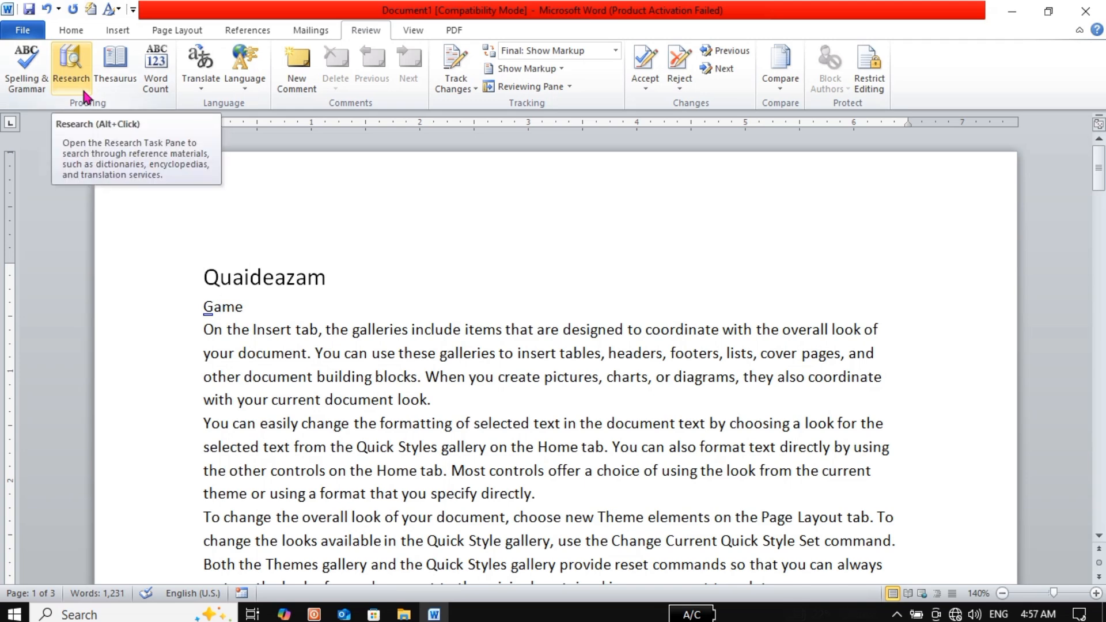
left_click(86, 97)
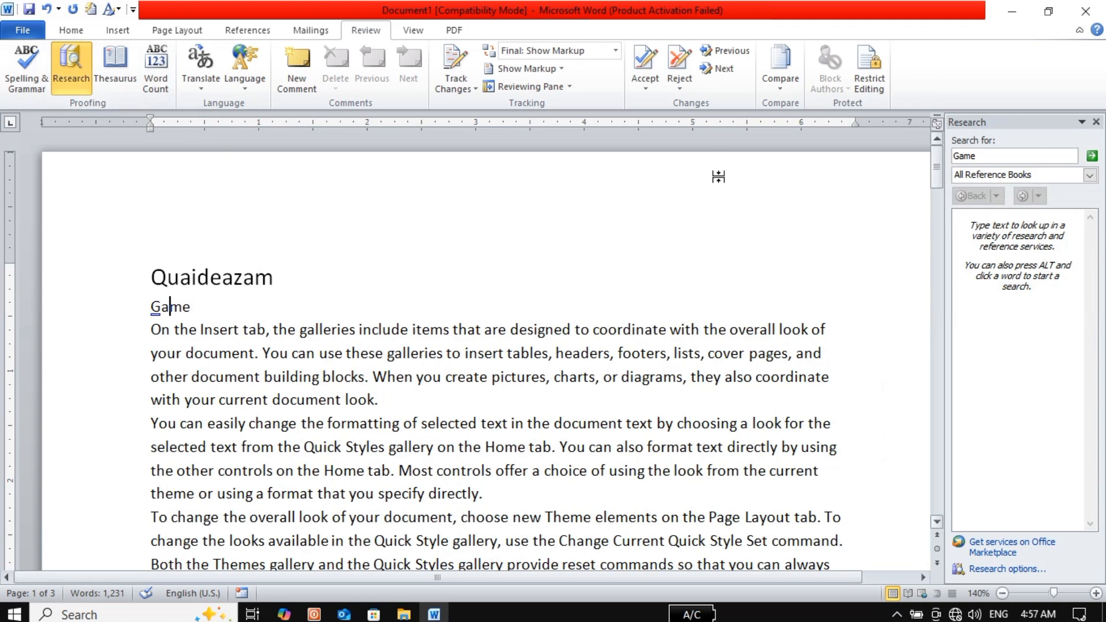
left_click(1092, 156)
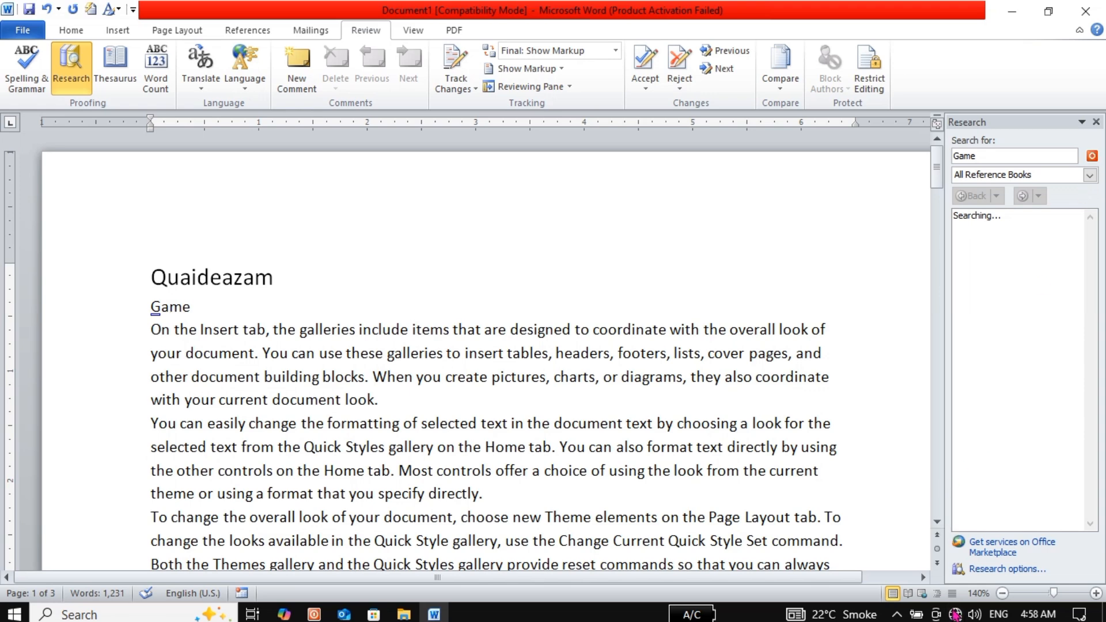
left_click(956, 615)
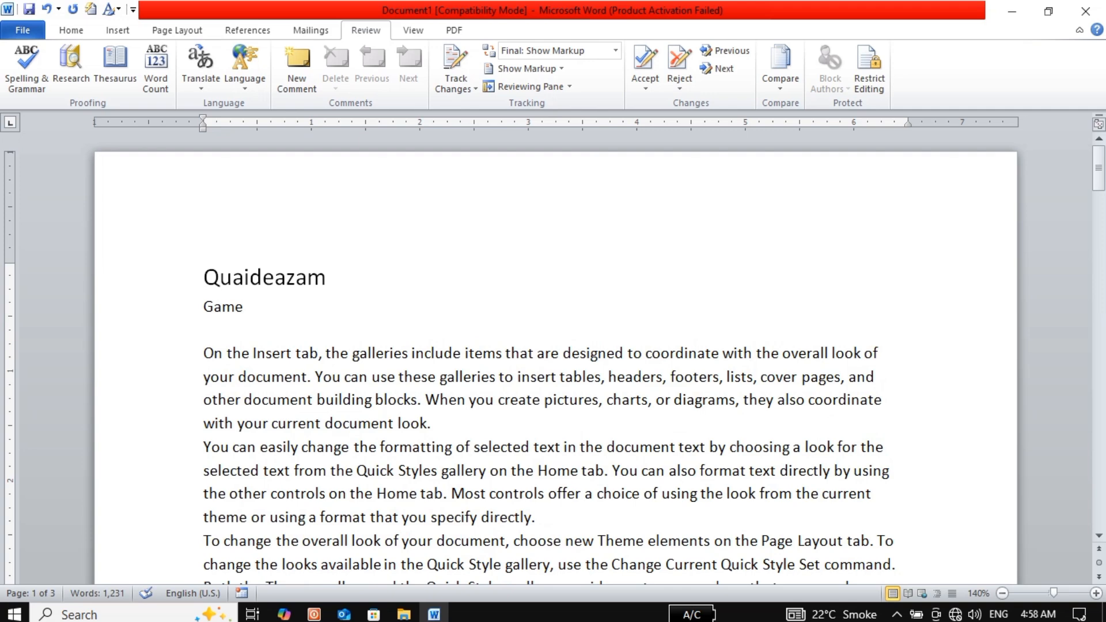
type("GOOD")
left_click(224, 331)
left_click(129, 71)
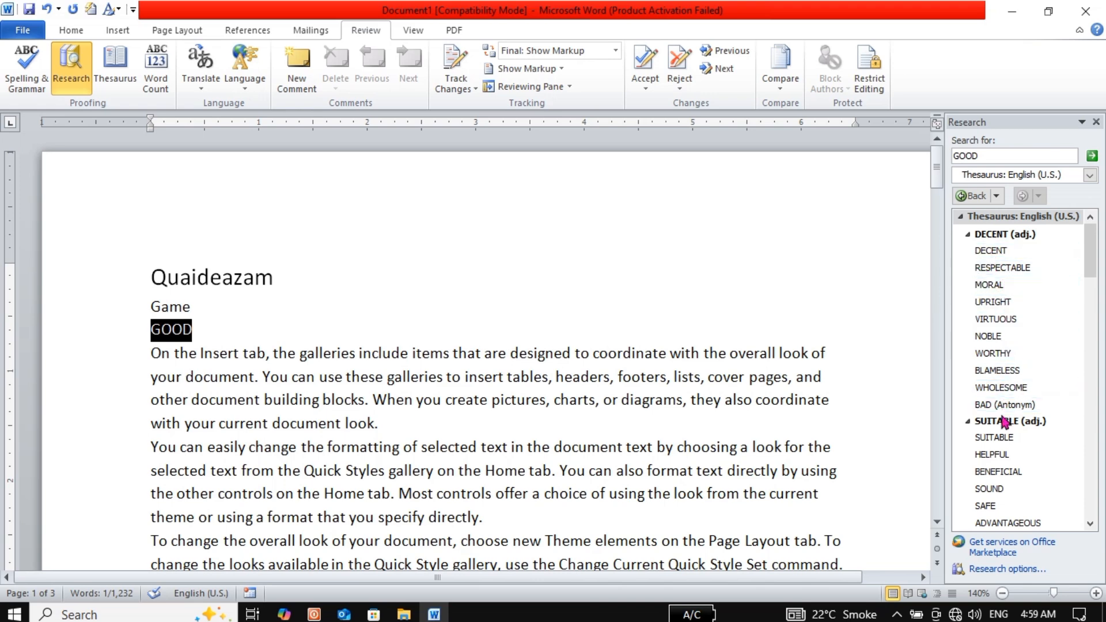
left_click_drag(1096, 255, 1090, 228)
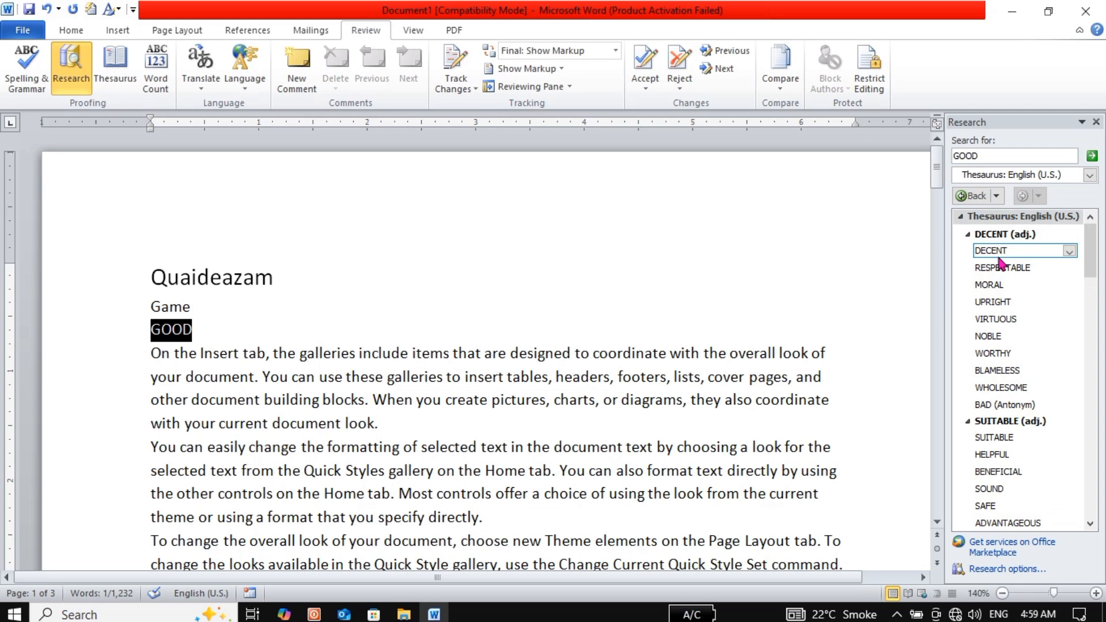
left_click(999, 258)
left_click(998, 254)
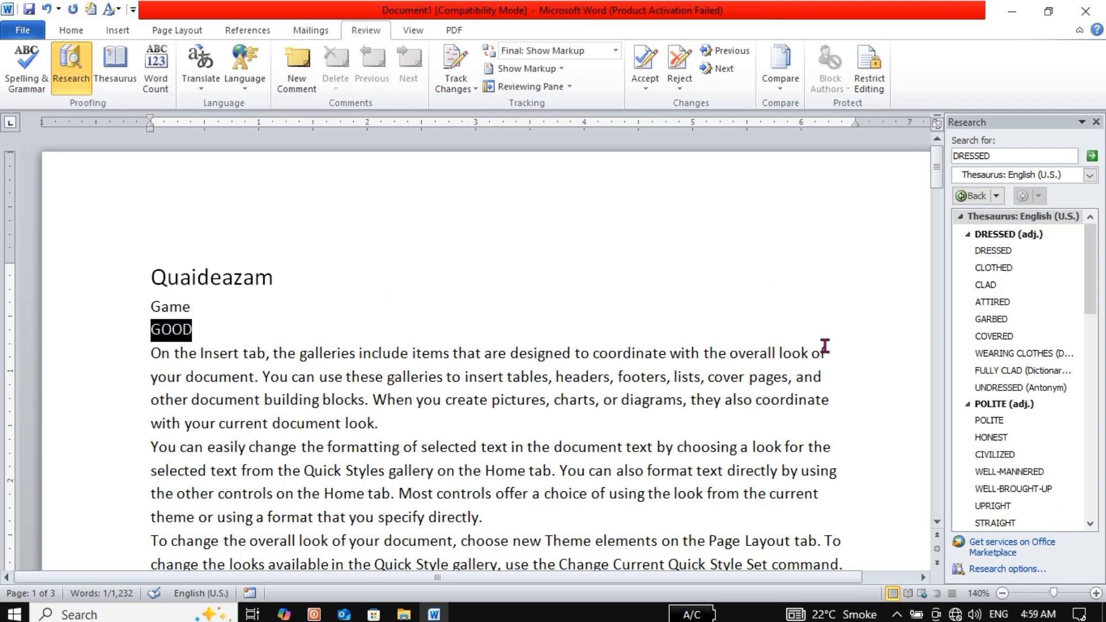
left_click(1096, 122)
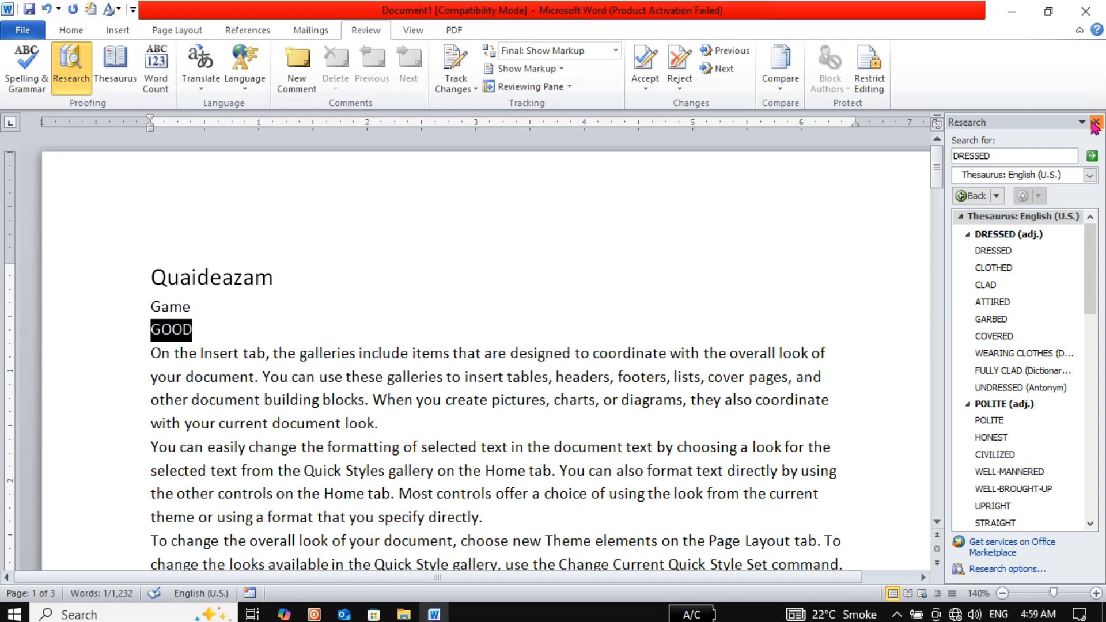
left_click(321, 302)
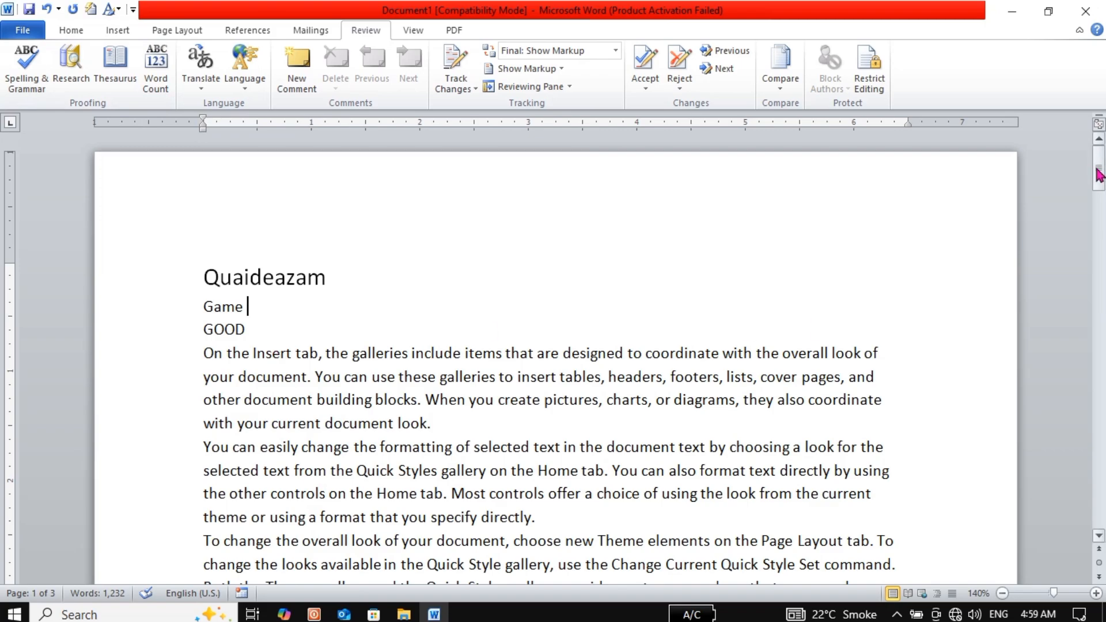
mouse_move(1099, 167)
left_mouse_down()
mouse_move(1099, 268)
mouse_move(1099, 168)
left_mouse_up()
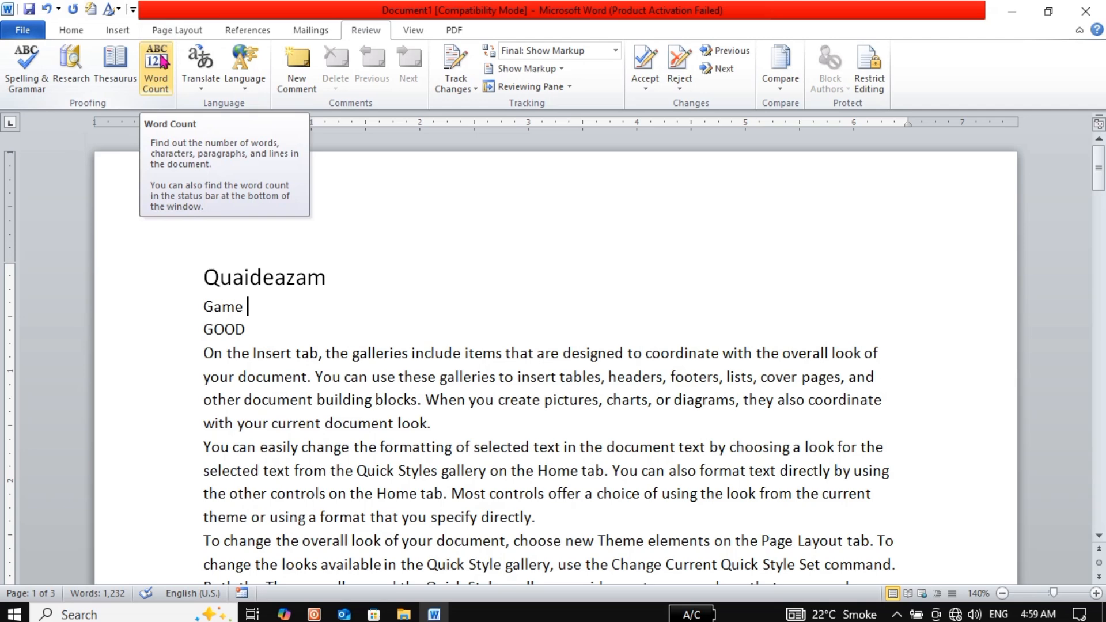
left_click(163, 62)
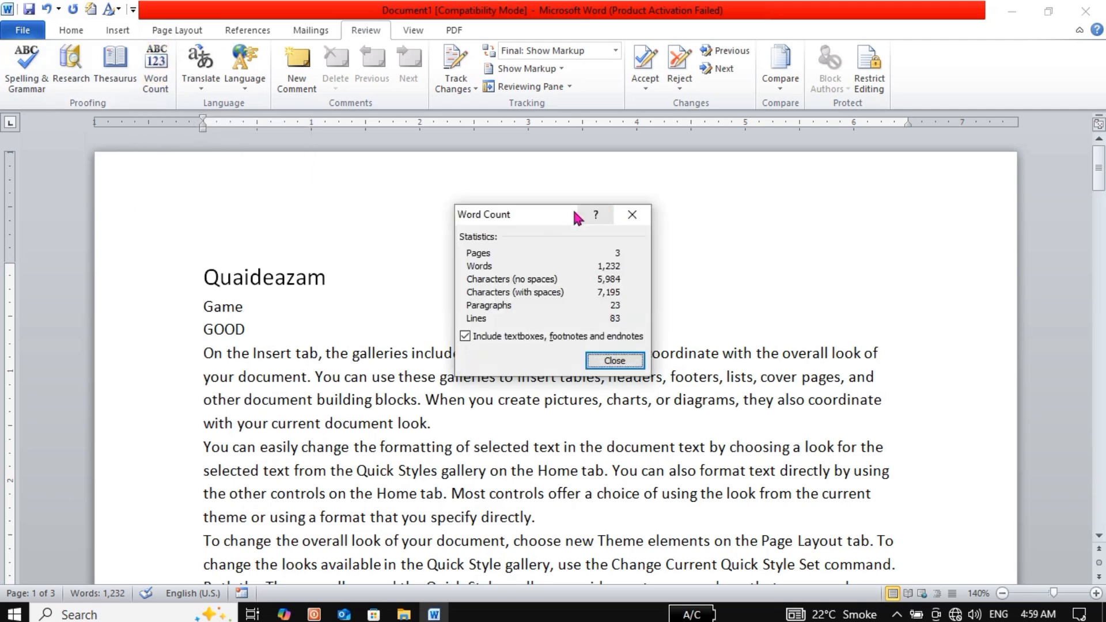
left_click_drag(569, 216, 497, 144)
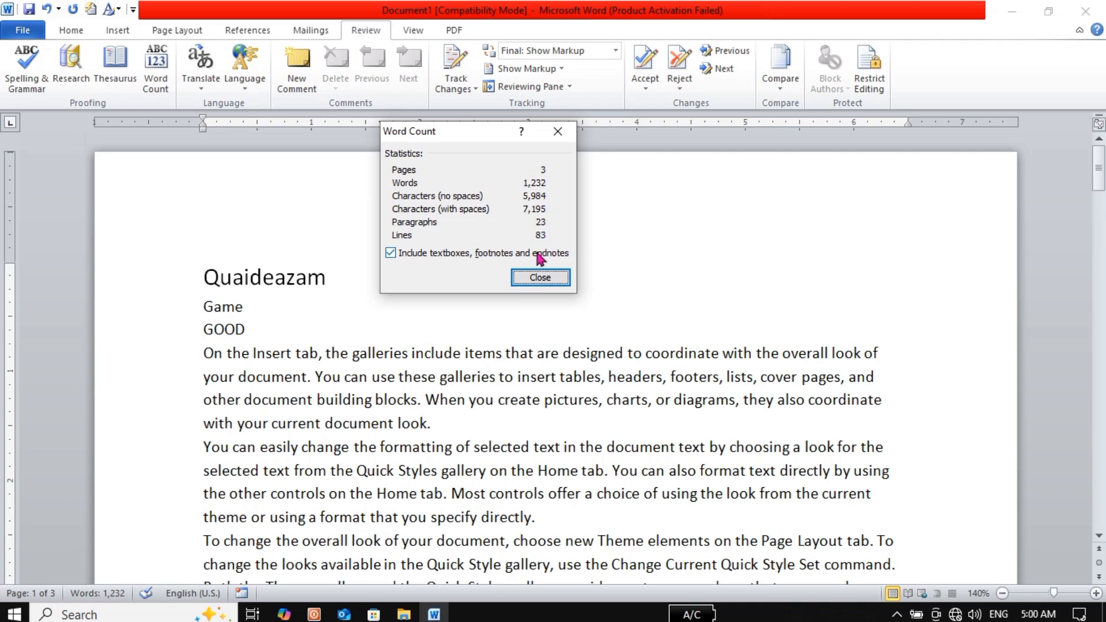
left_click(526, 285)
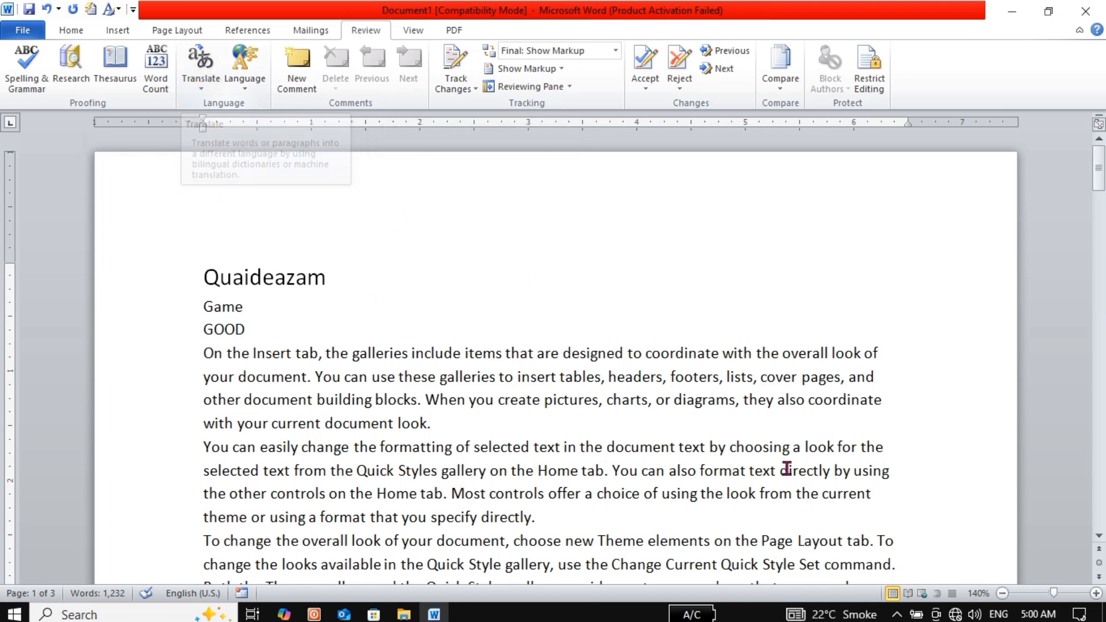
left_click(196, 92)
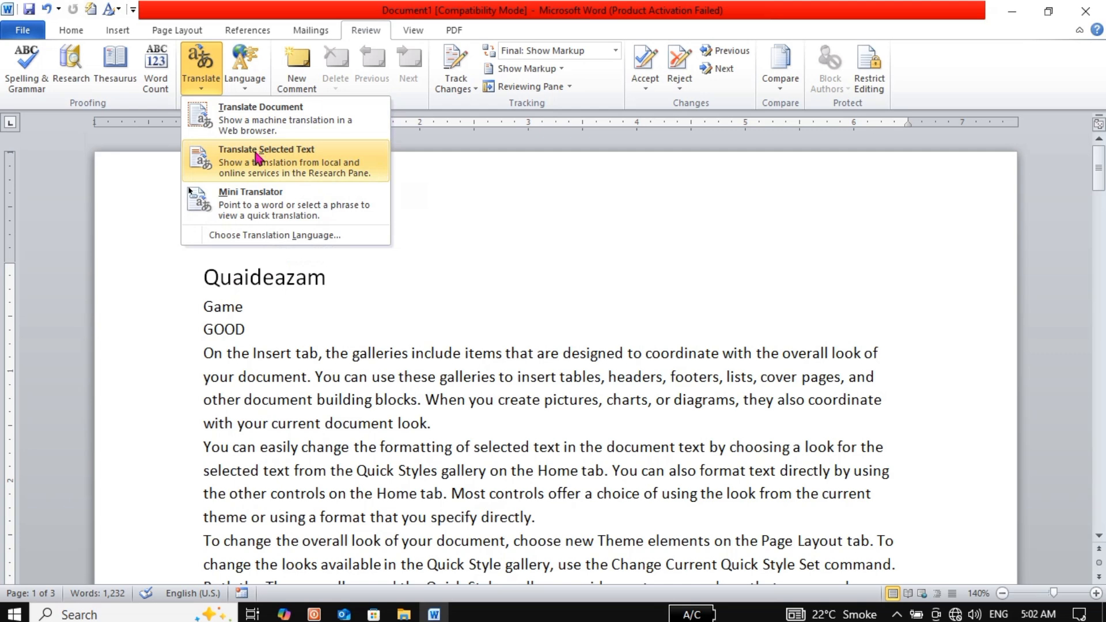
left_click(325, 375)
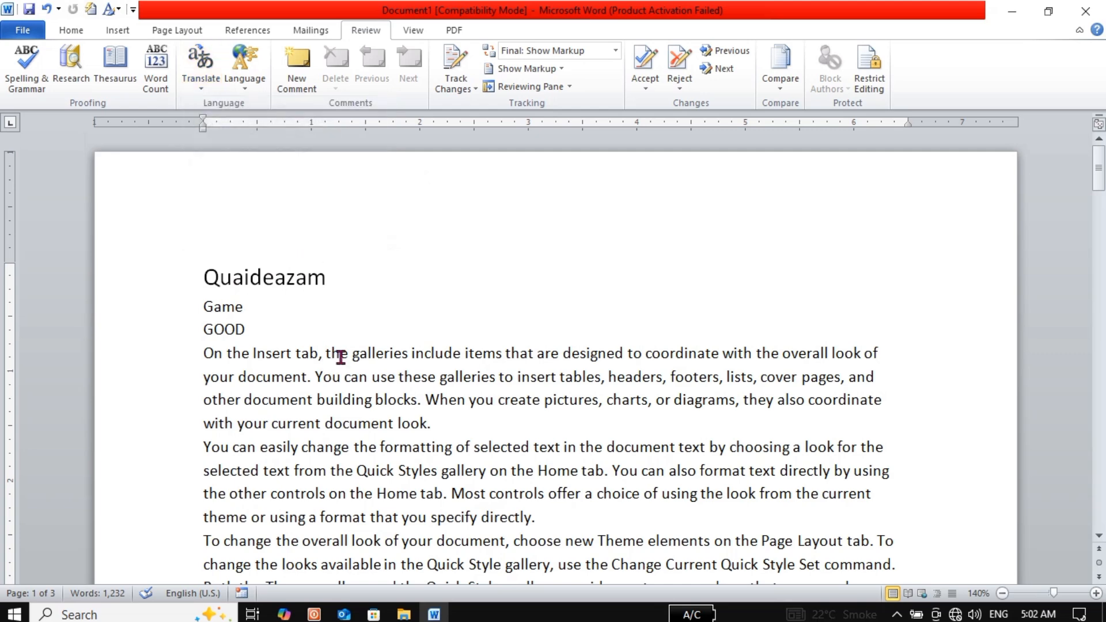
triple_click(341, 357)
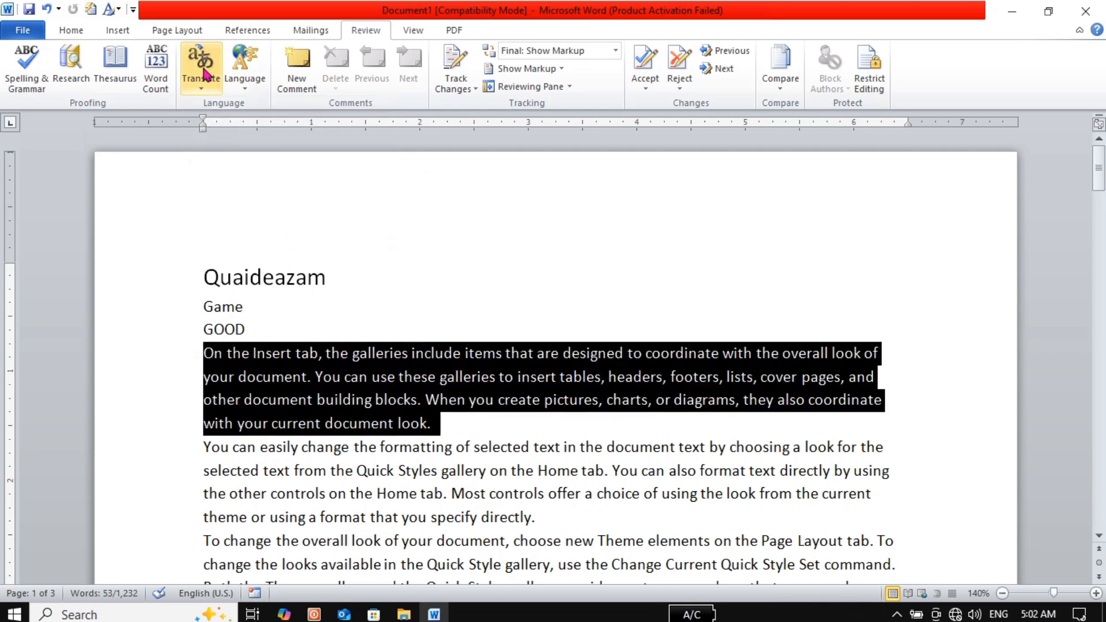
left_click(205, 73)
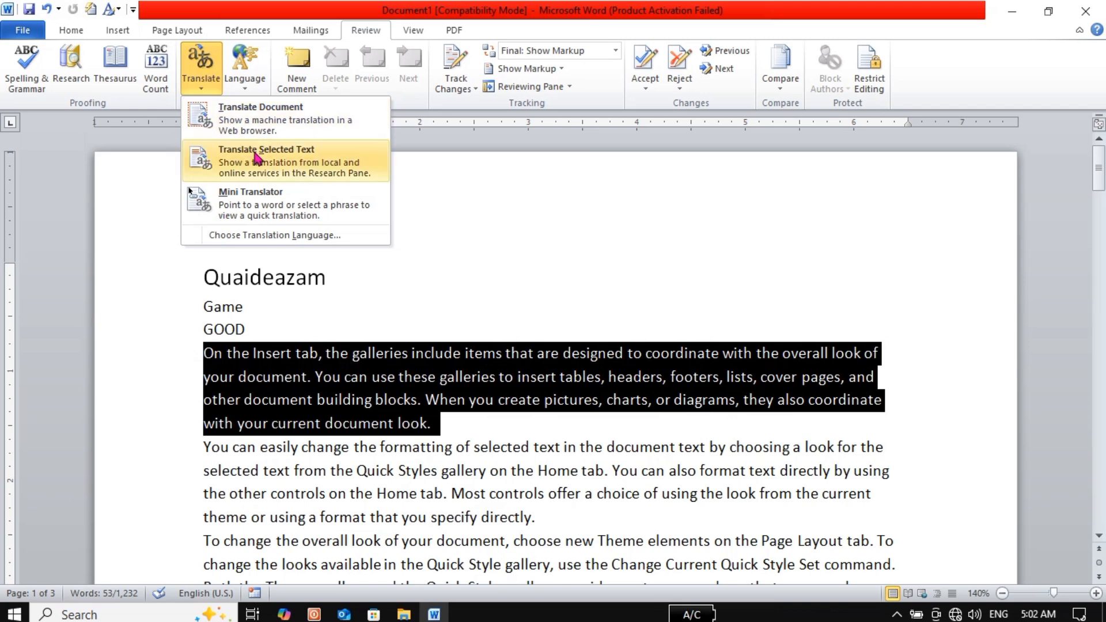
left_click(262, 172)
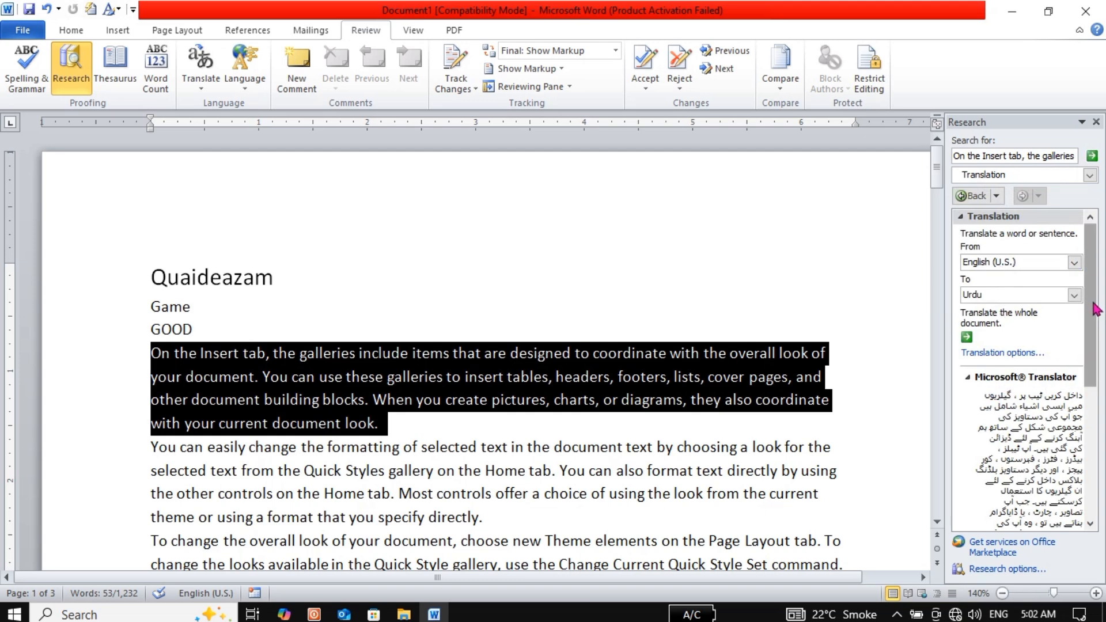
scroll(1096, 310, "down", 3)
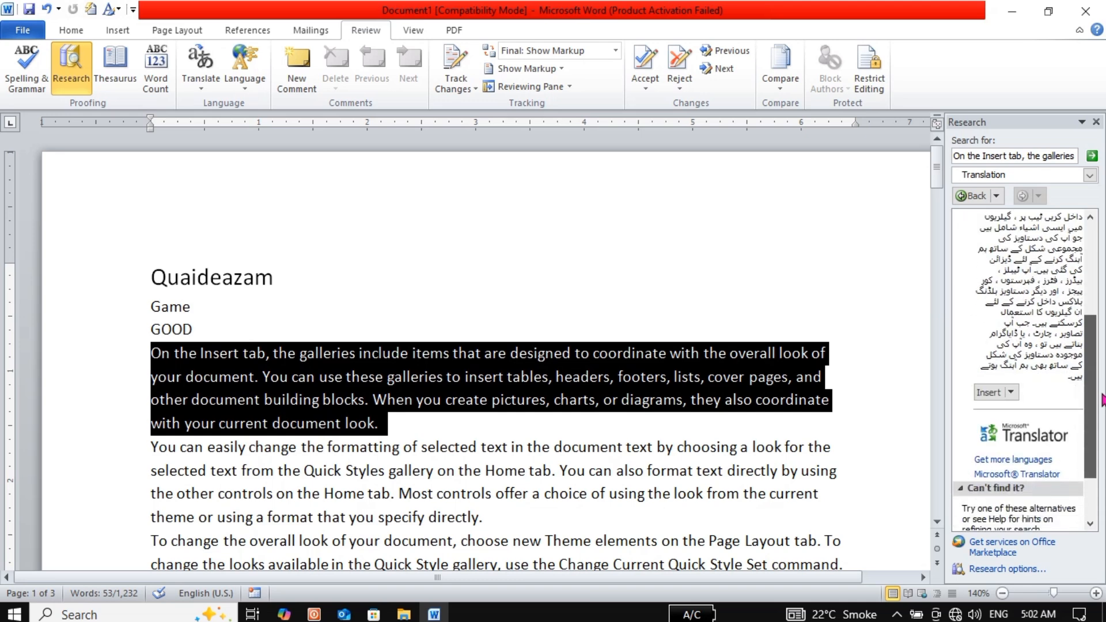
scroll(1089, 311, "up", 3)
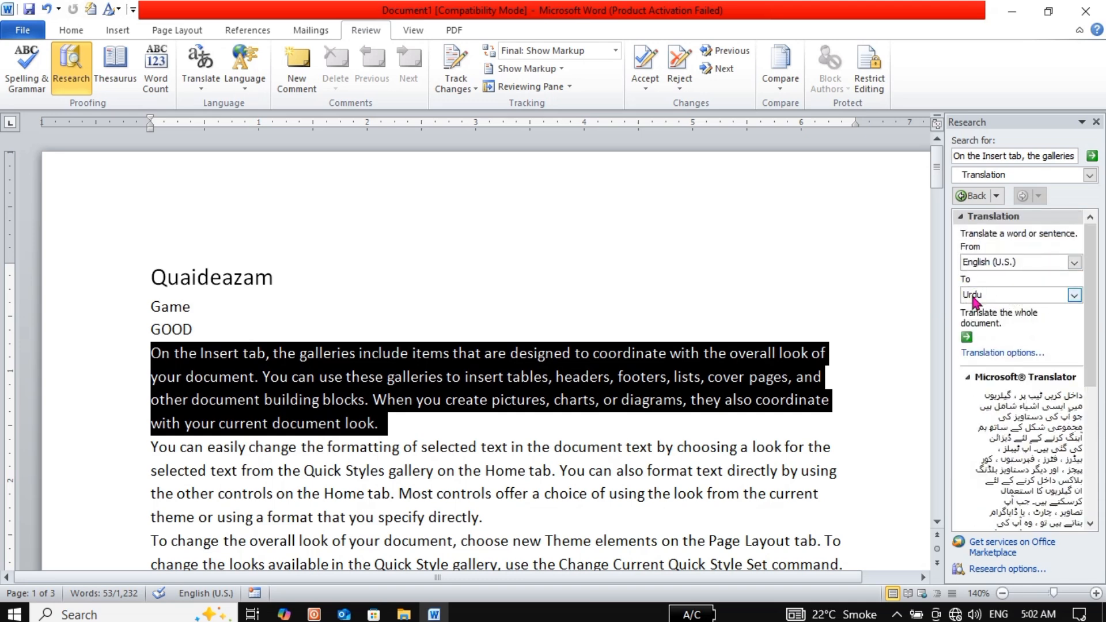
left_click(1074, 296)
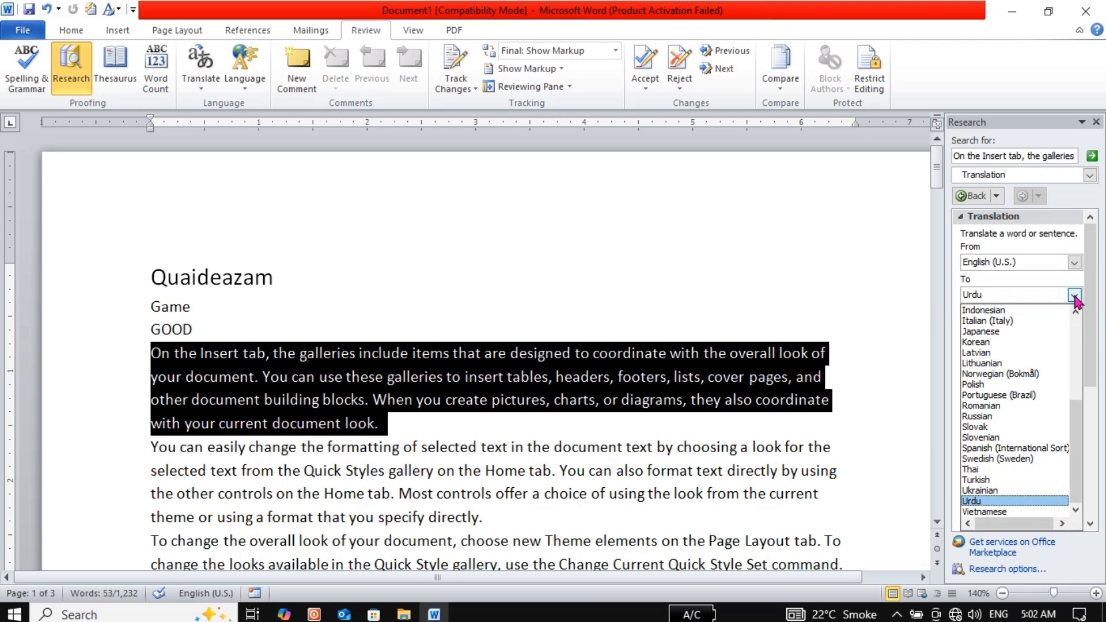
left_click(1074, 296)
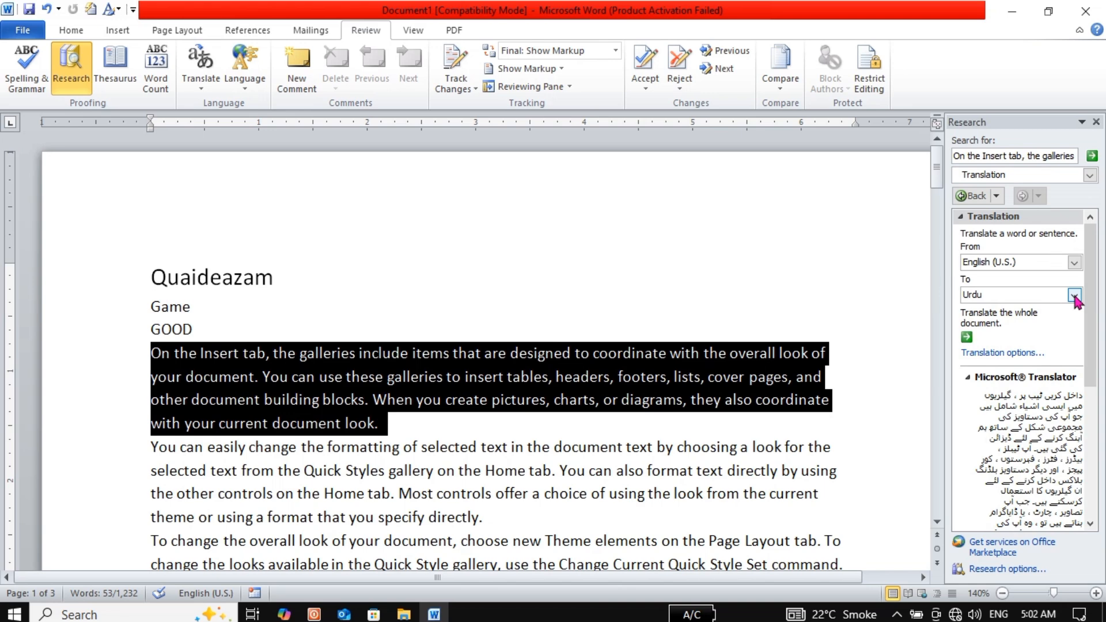
left_click(1095, 124)
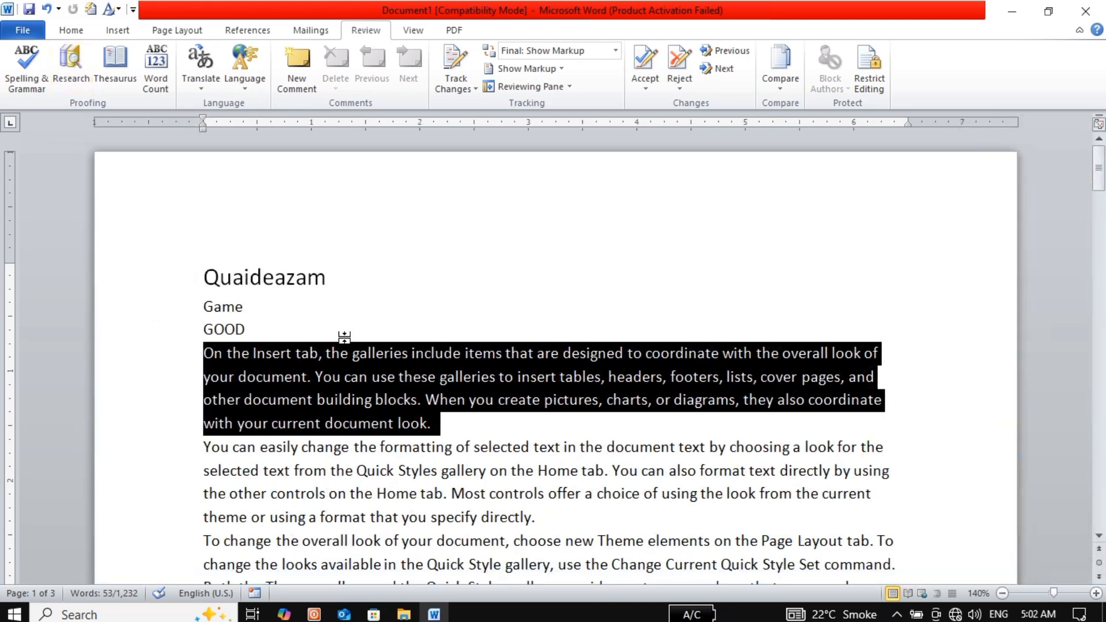
Add a comment reading 'MIIT MH' to the word galleries
left_click(442, 423)
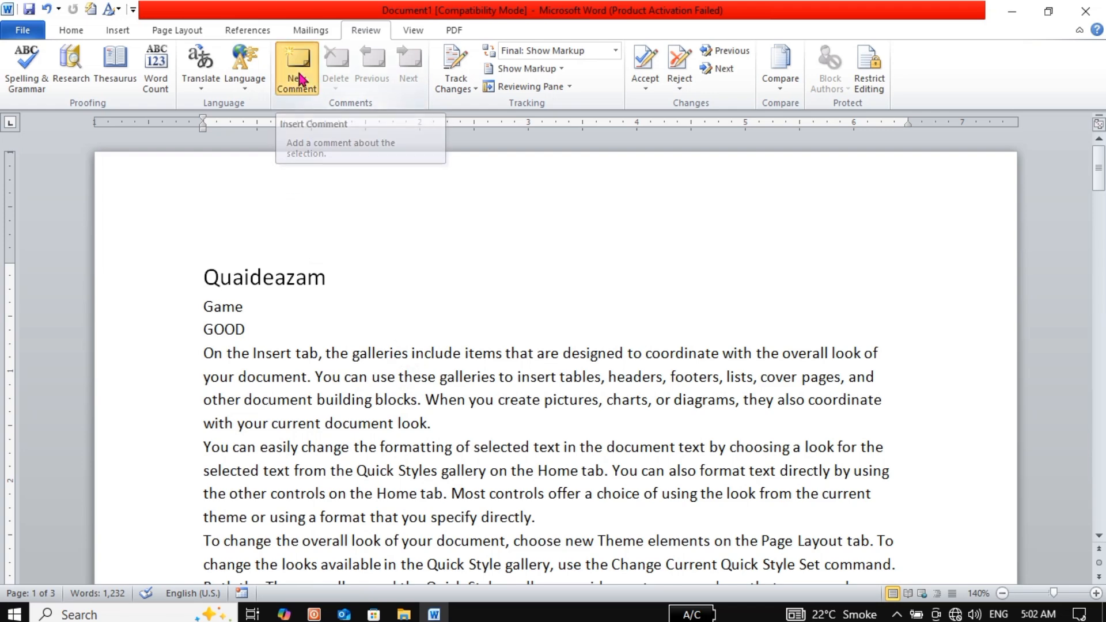
left_click(299, 79)
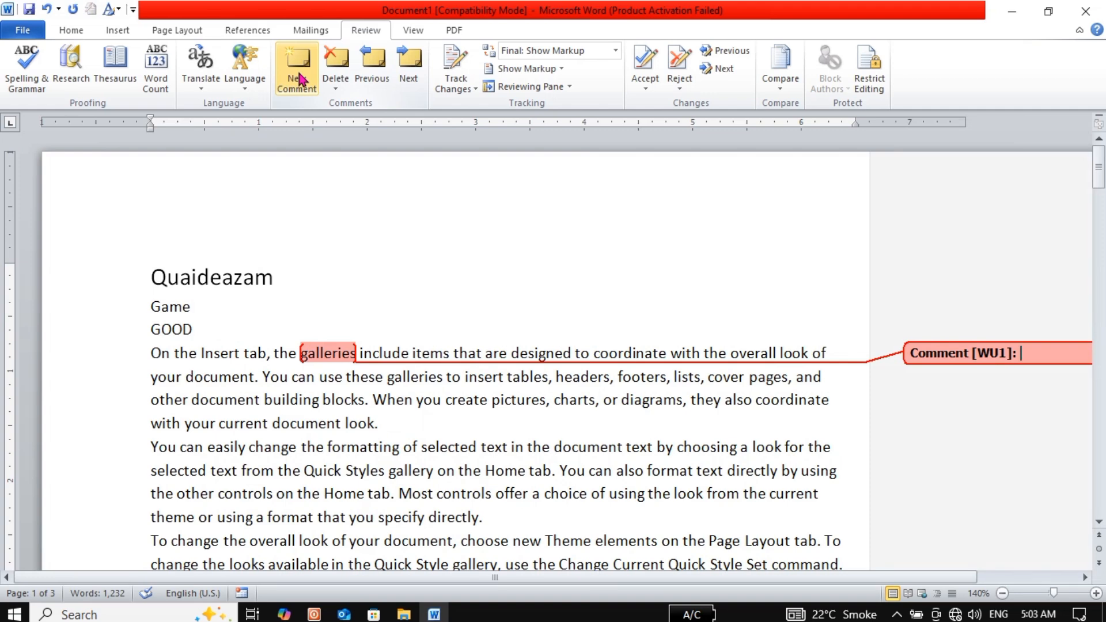
type("MIIT MHR")
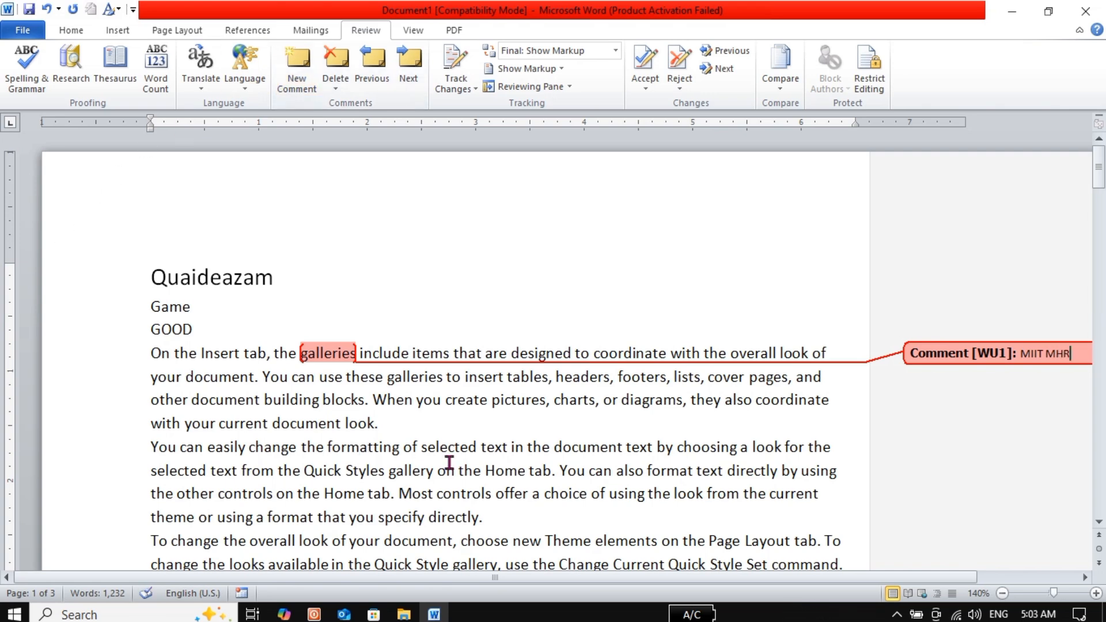
left_click(448, 468)
Add a comment reading 'MIIT' to the word contained
key("Down")
key("Down")
key("Down")
key("Down")
key("Down")
key("Down")
key("Down")
key("Down")
key("Down")
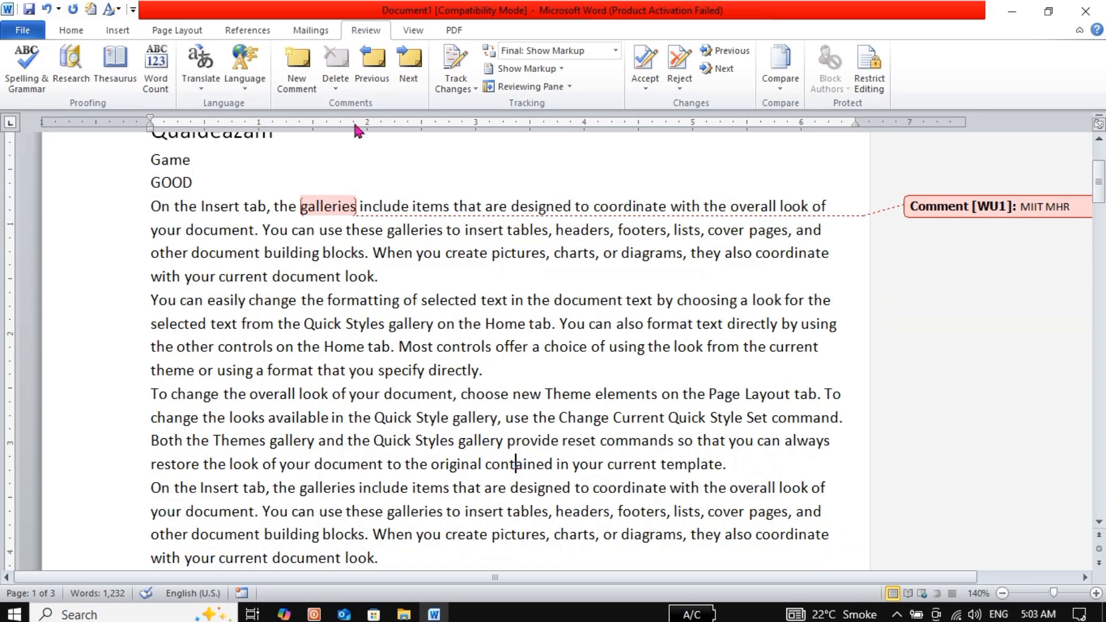
left_click(291, 65)
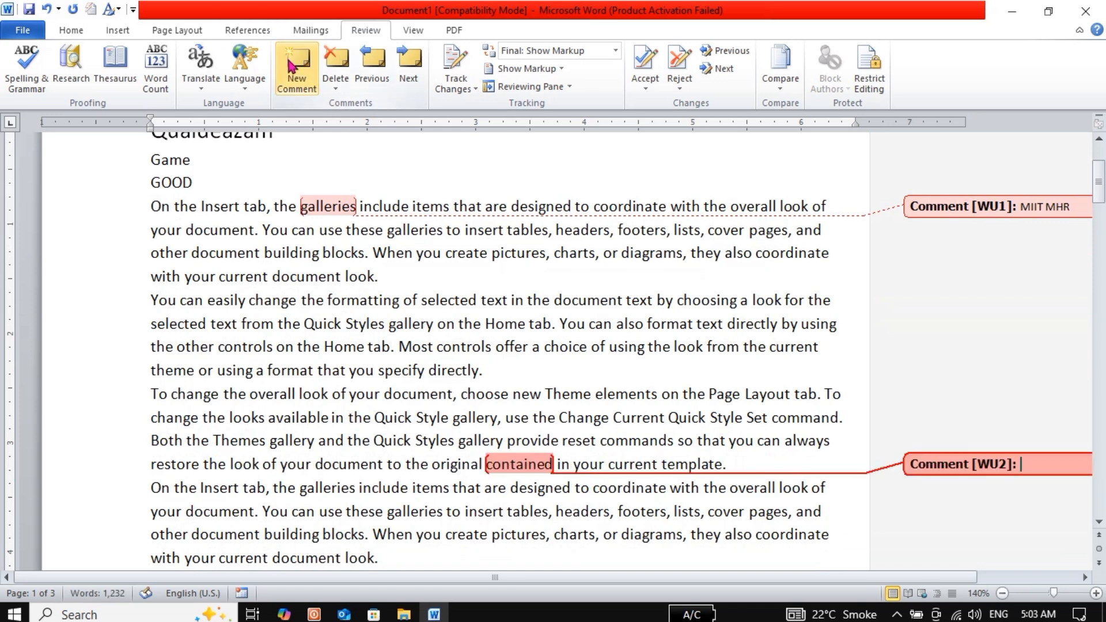
type("MIIT")
left_click(499, 346)
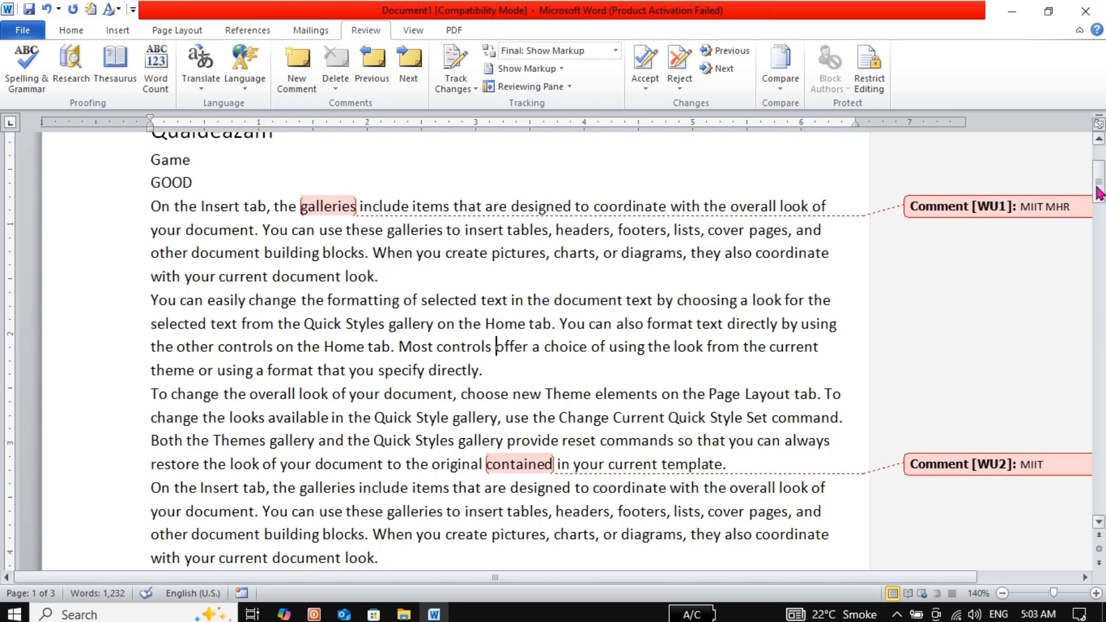
left_click_drag(1098, 193, 1097, 170)
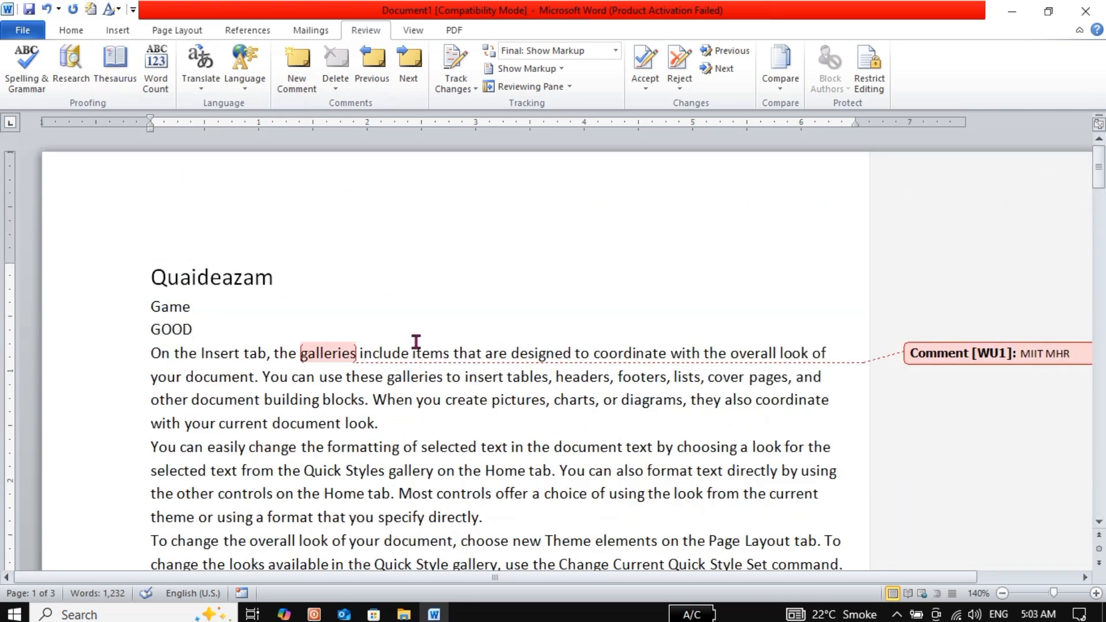
Step through comments with Next/Previous and delete the galleries and contained comments
left_click(410, 68)
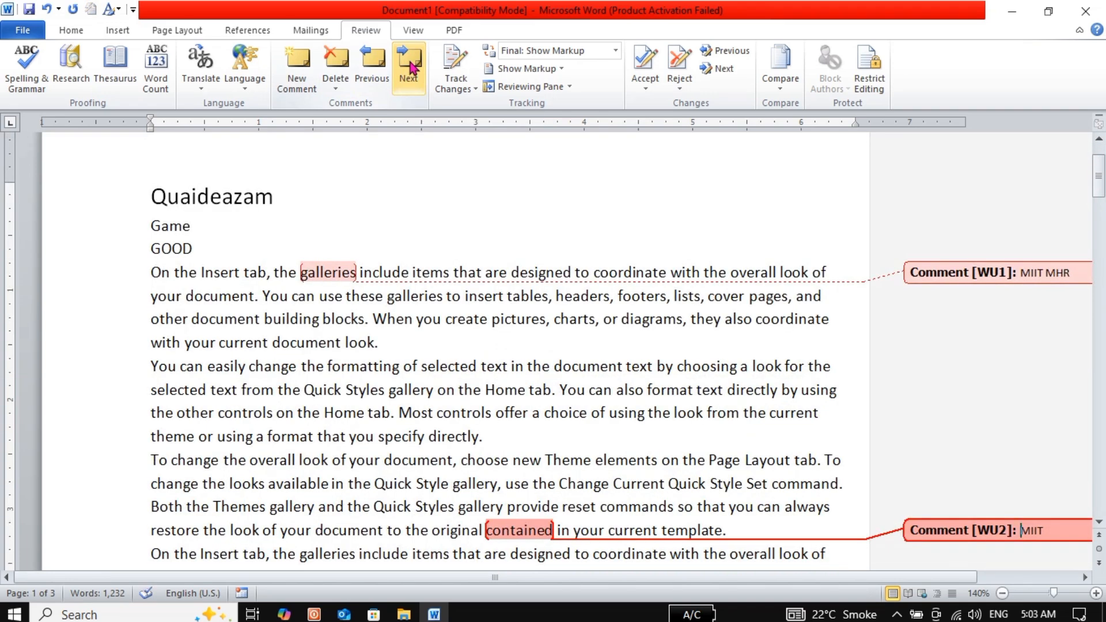
left_click(380, 68)
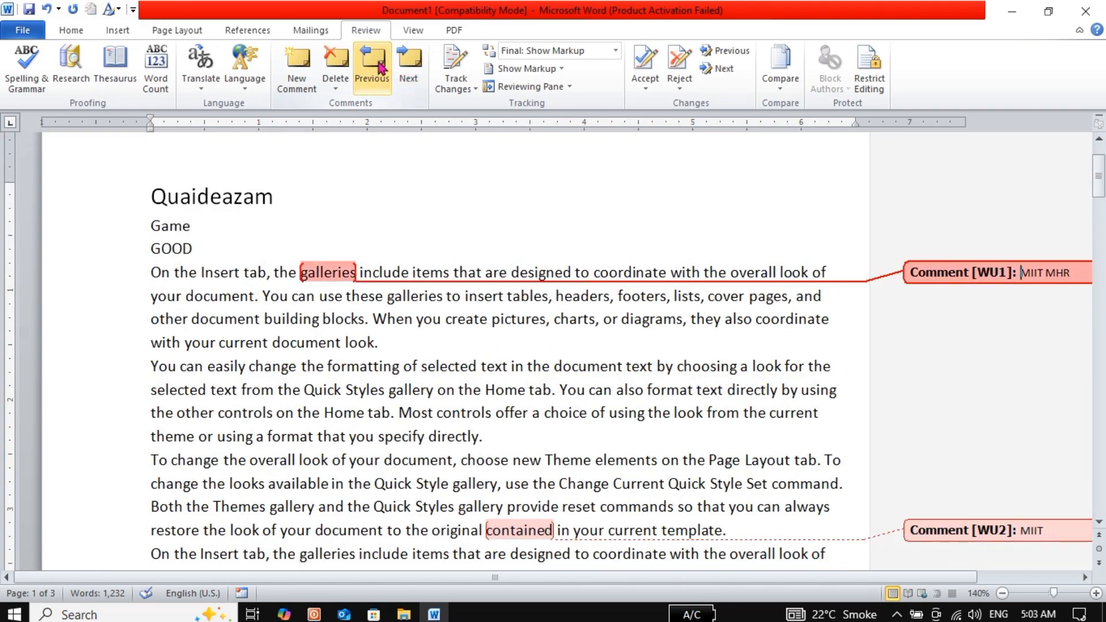
left_click(333, 72)
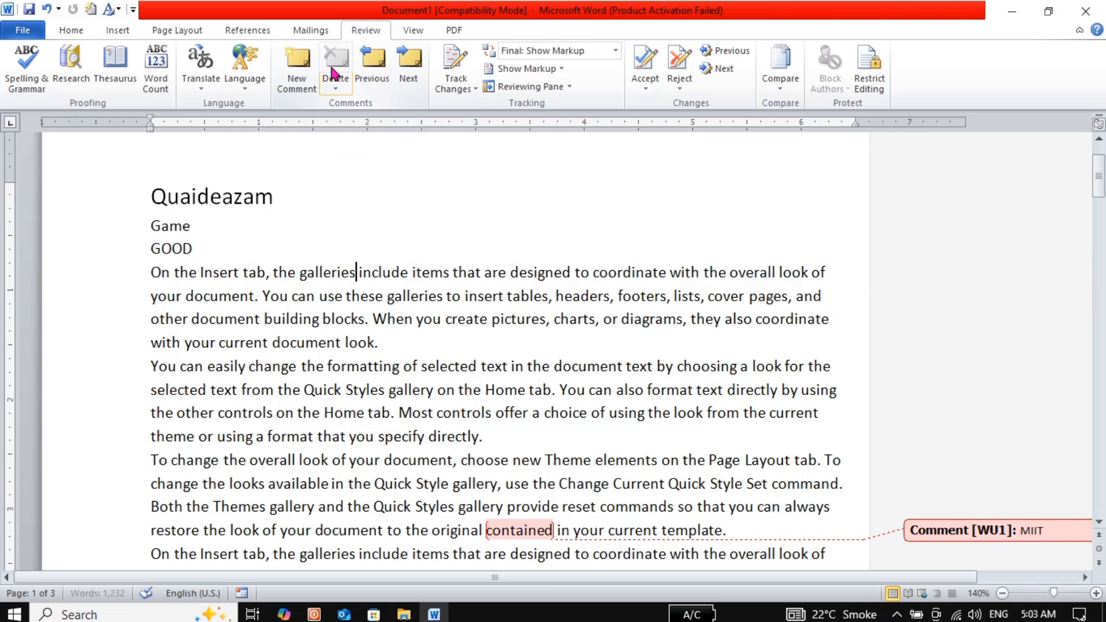
left_click(411, 78)
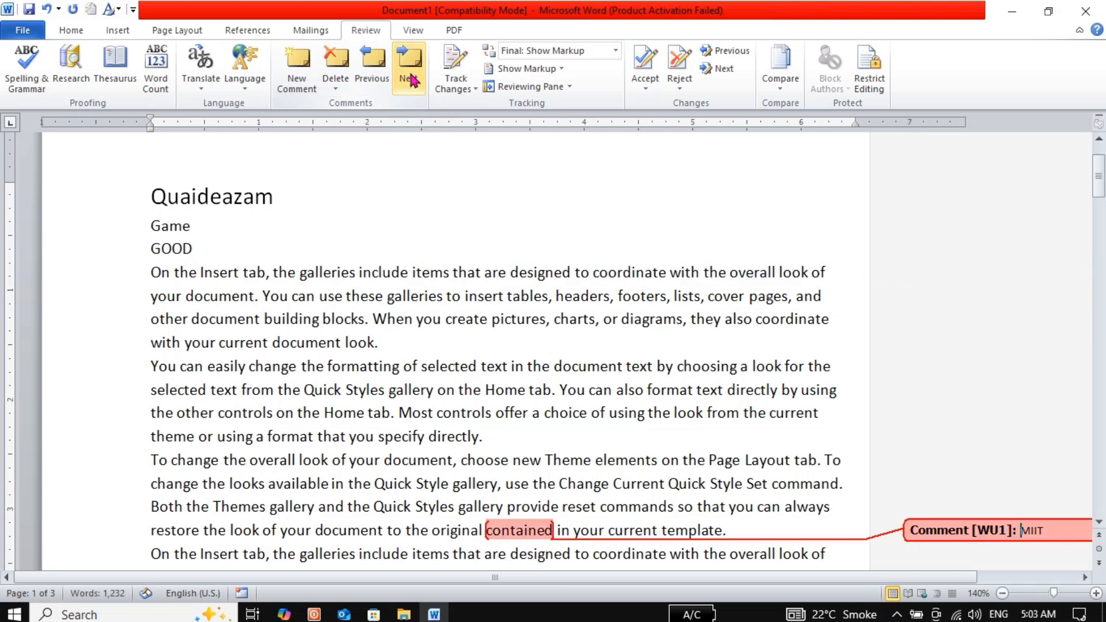
left_click(345, 74)
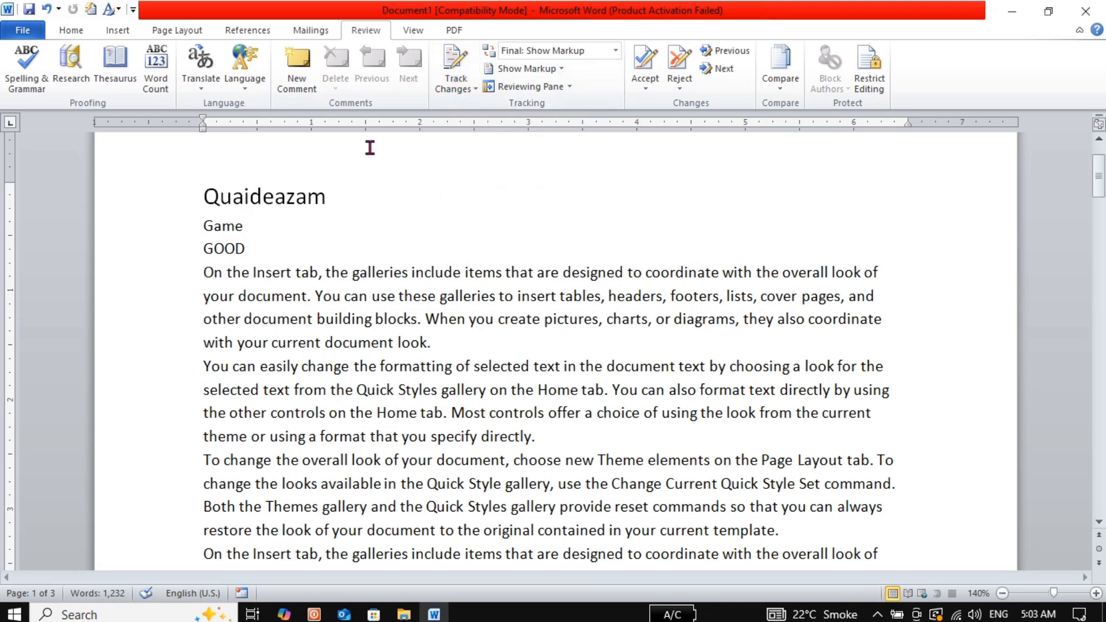
Turn on Track Changes and add a 'MY NAME IS' line with the user's name after GOOD
left_click(454, 56)
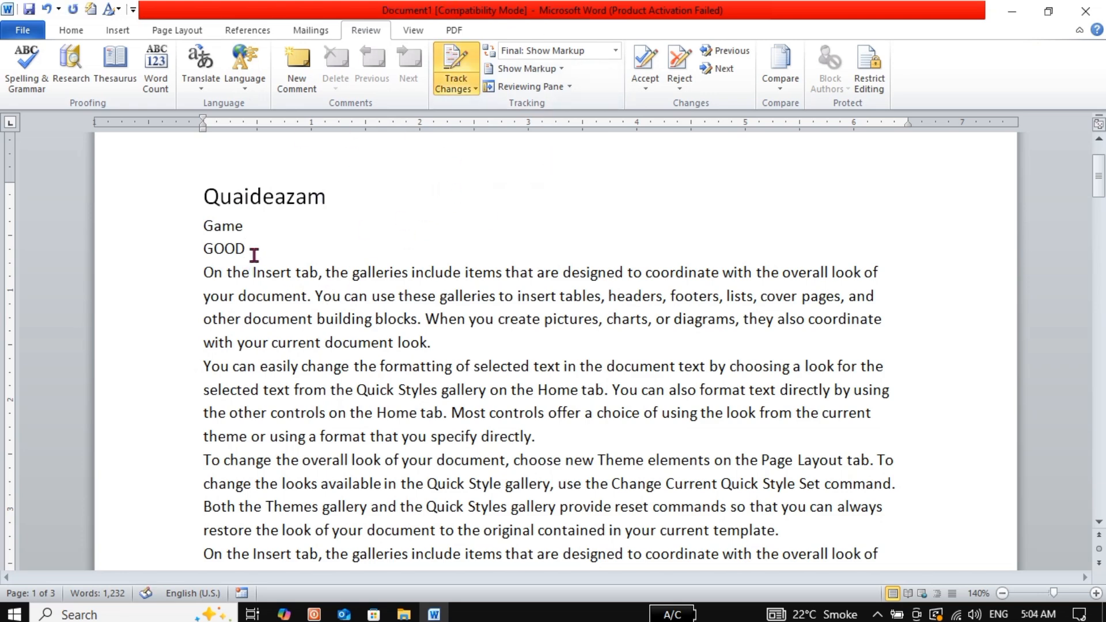
key("Return")
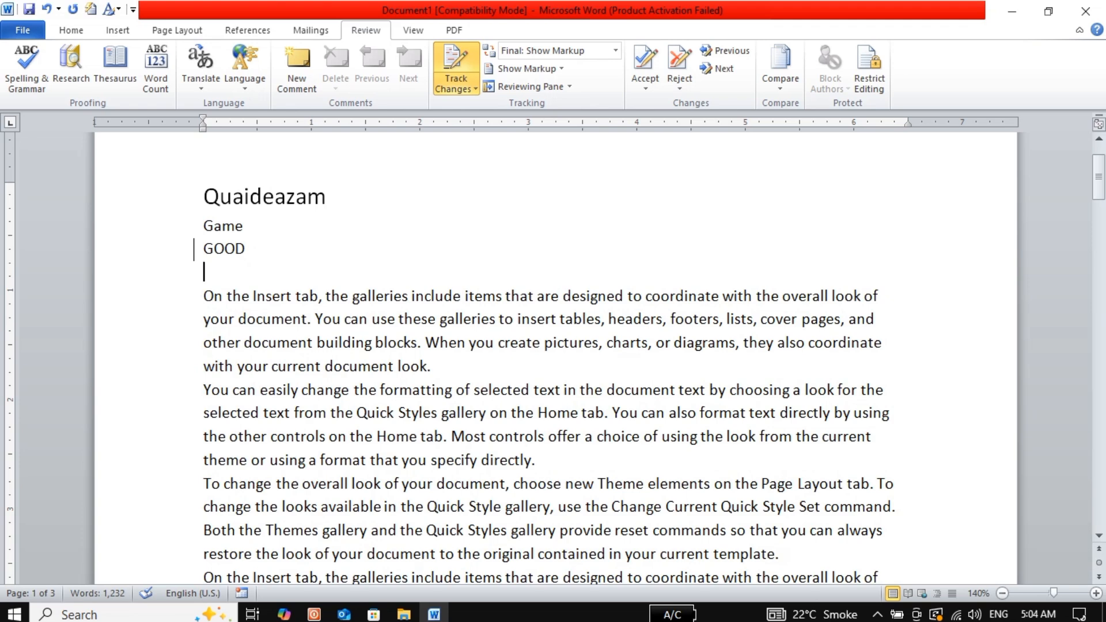
type("MY NAME IS SAJID")
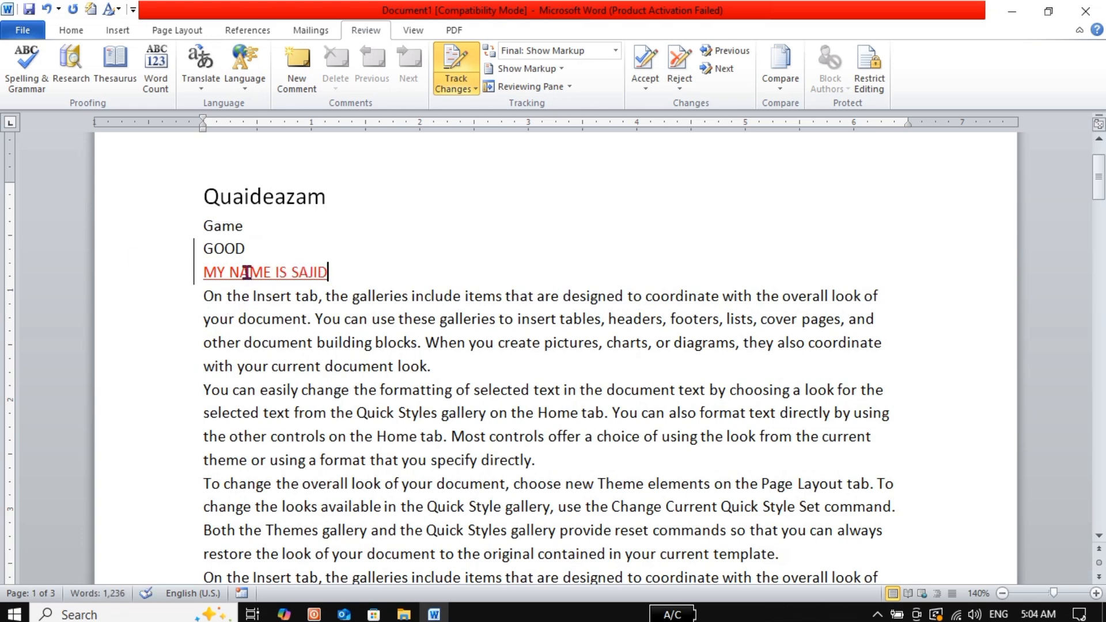
Add an 'ONLINE COMPUTER' line after the second paragraph
left_click(550, 459)
key("Return")
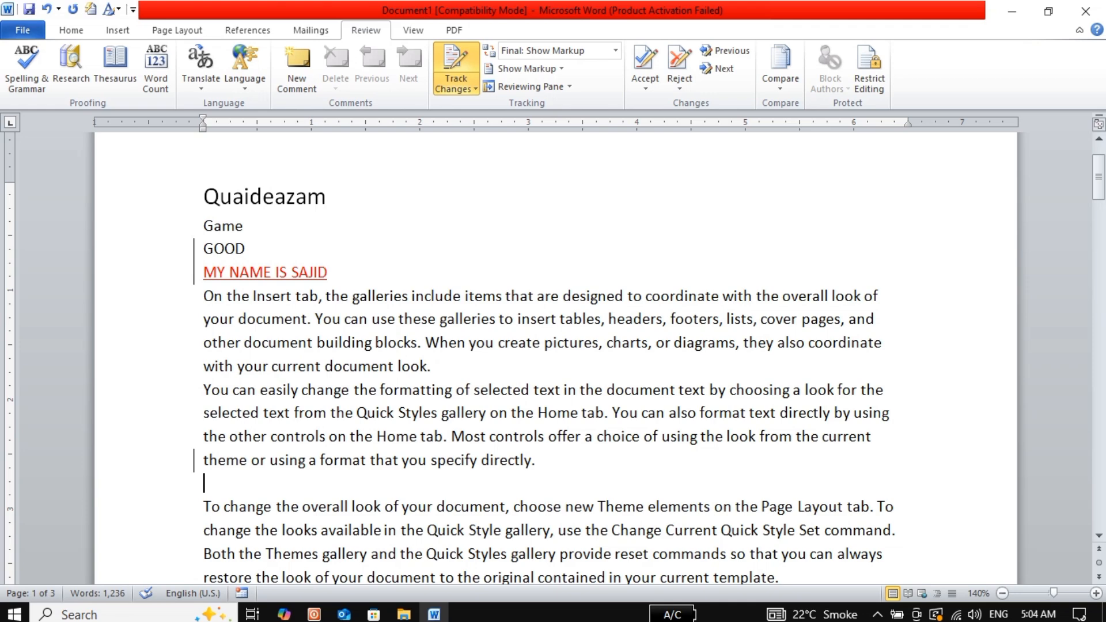
type("ONLINE")
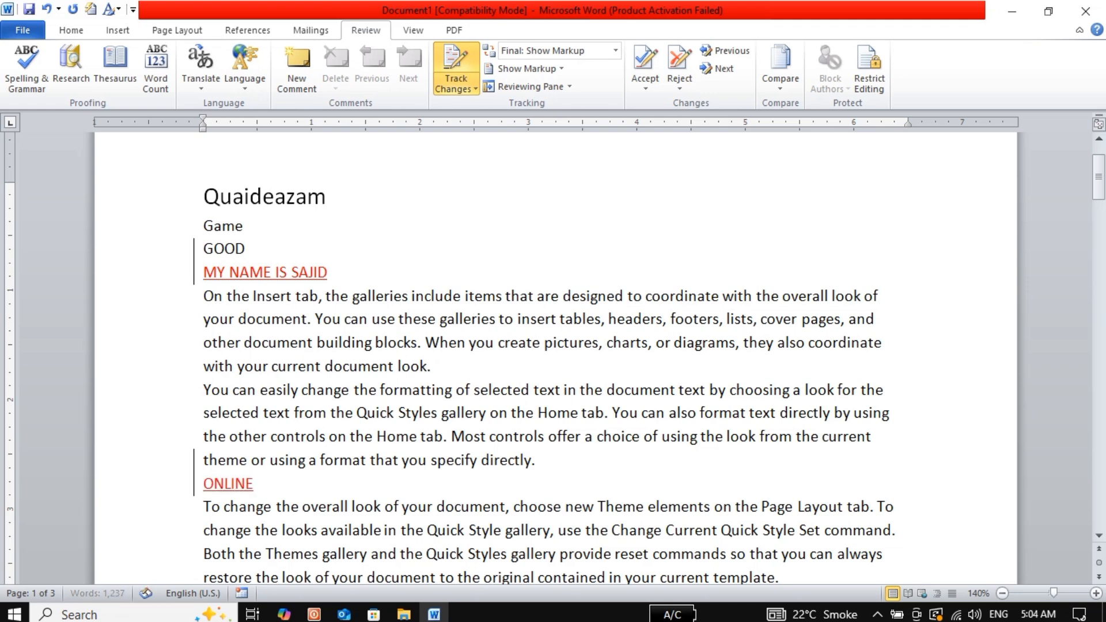
type(" COMPUTER")
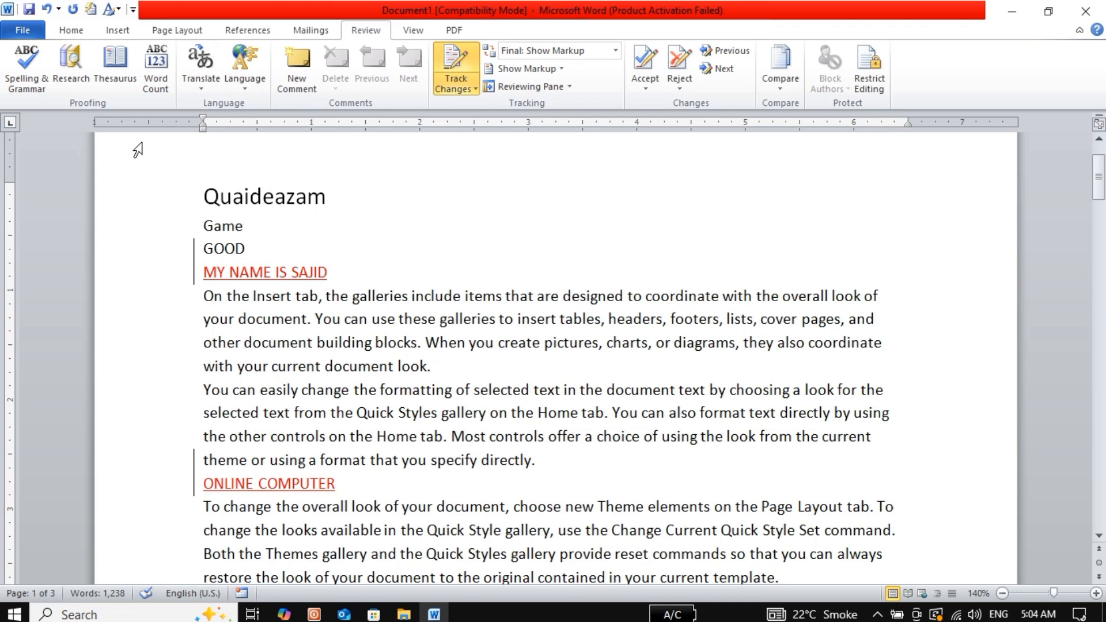
Type 'ONLINE COMPUTER' in the page header, centre it at 14 pt, and close the header
left_click(231, 167)
double_click(231, 168)
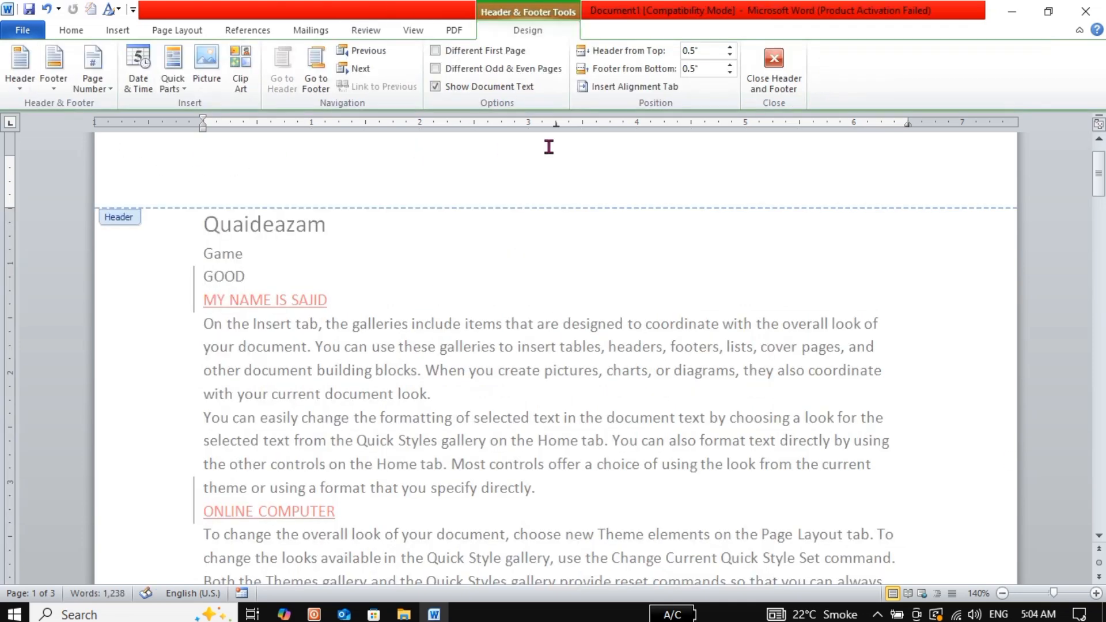
type("ONLINE COMP")
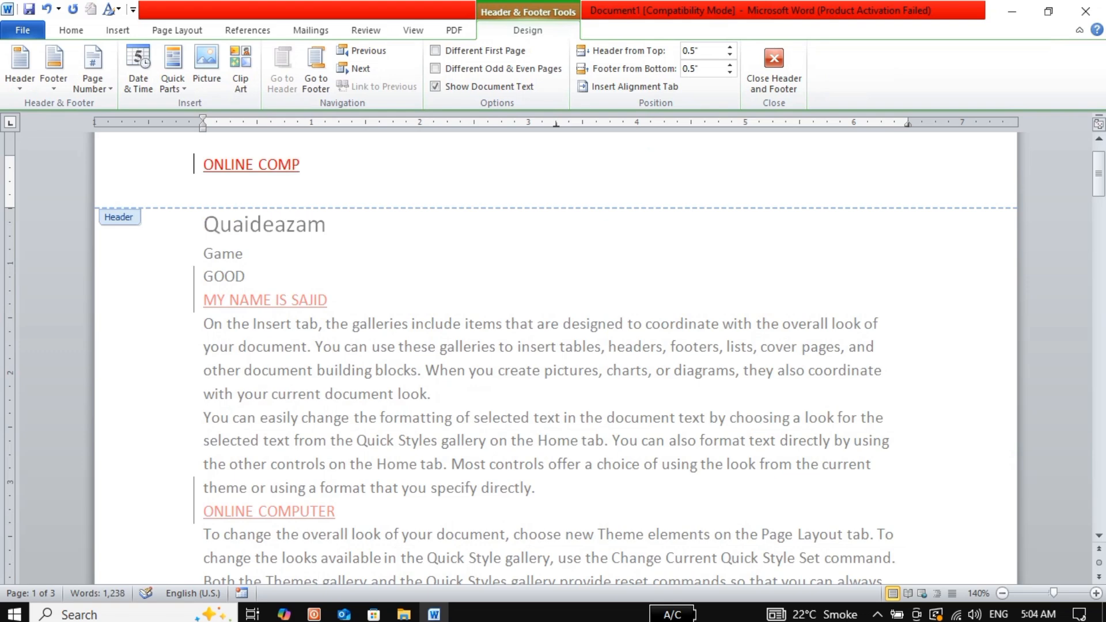
type("UTER")
key("ctrl+e")
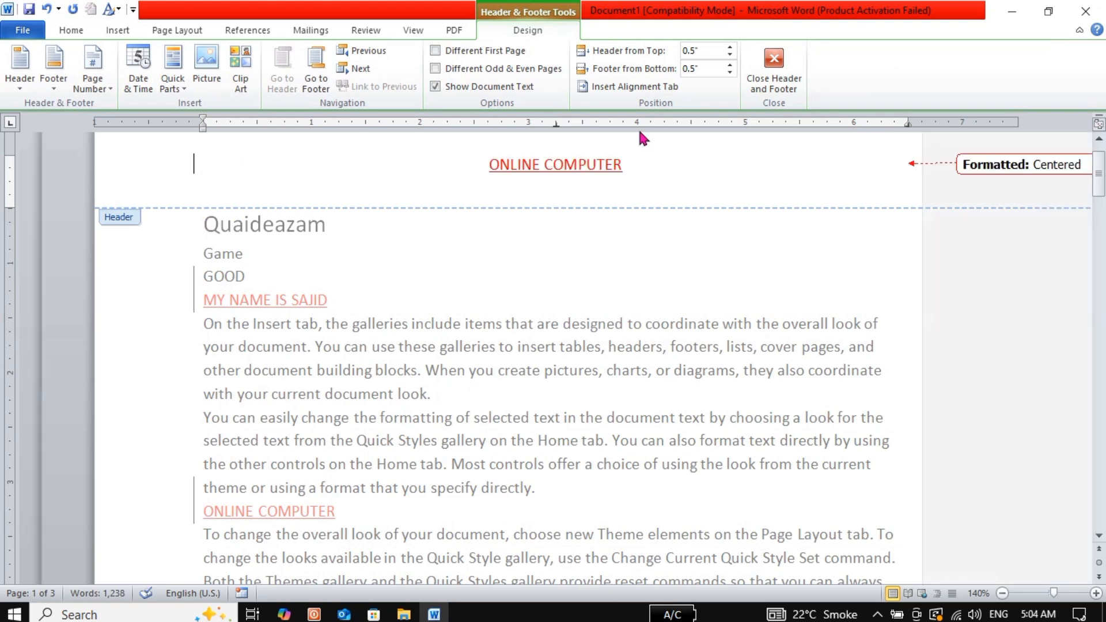
key("ctrl+a")
key("ctrl+bracketright")
key("ctrl+bracketright")
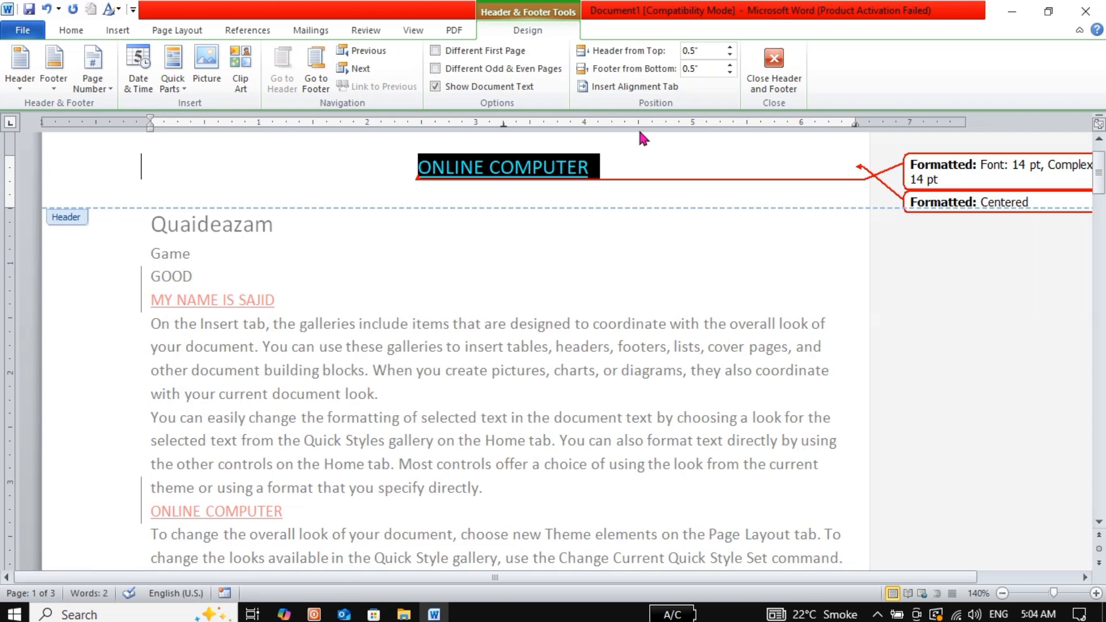
left_click(767, 86)
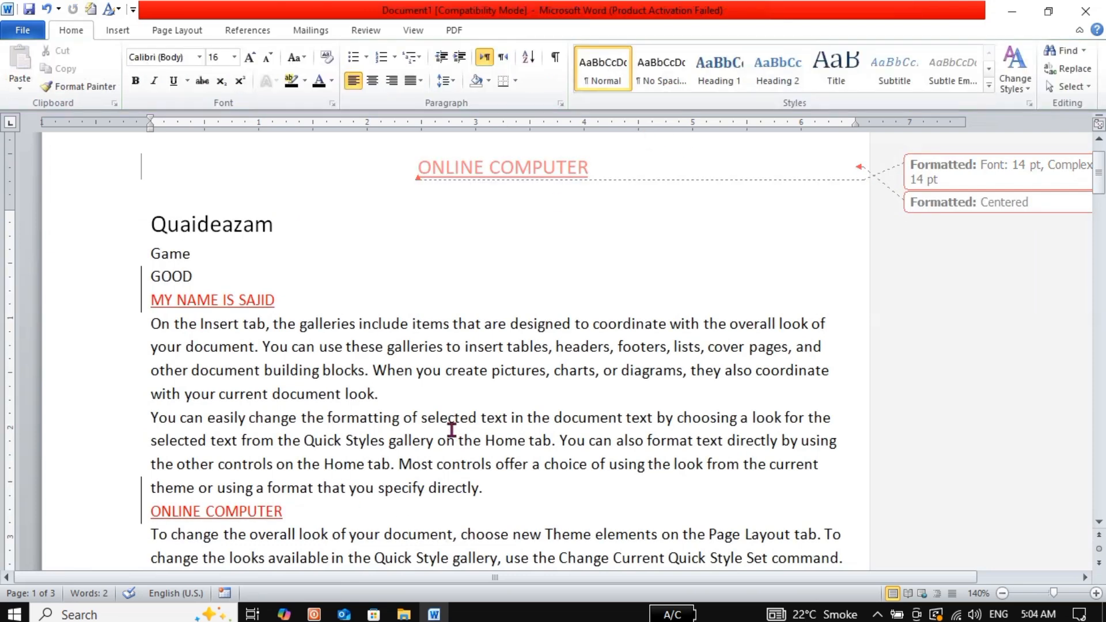
Switch the Review display from Final: Show Markup to plain Final
left_click(377, 31)
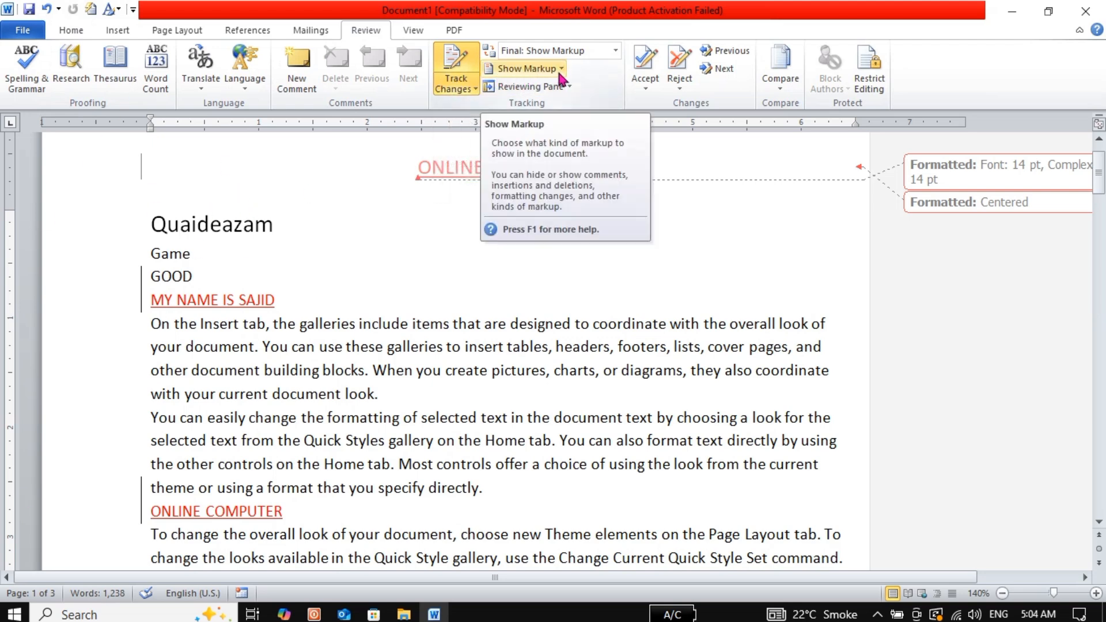
left_click(616, 51)
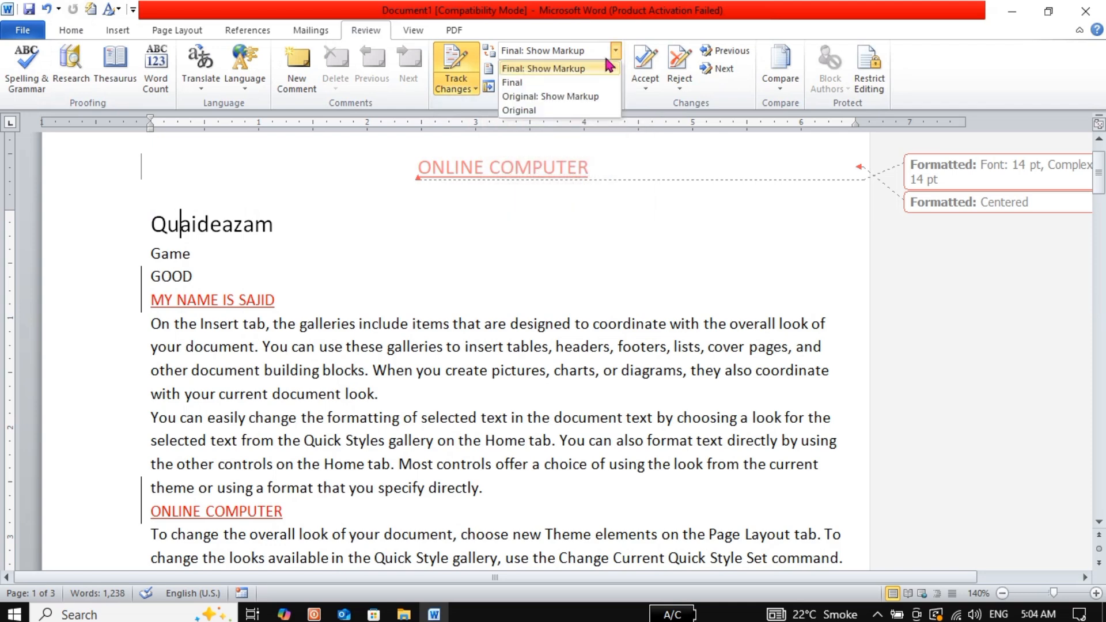
left_click(543, 69)
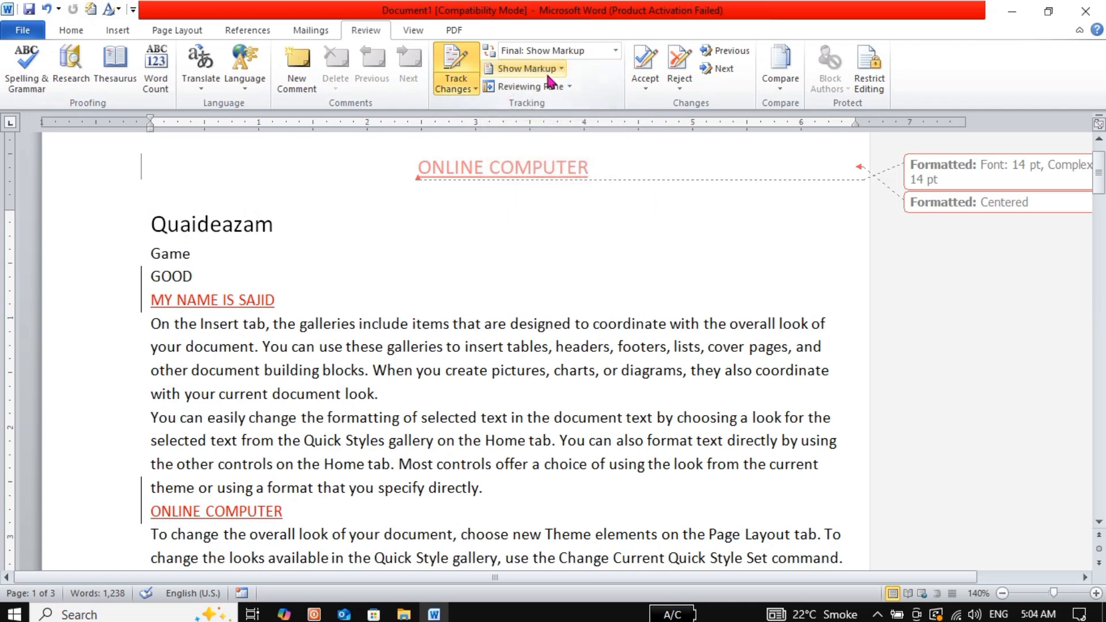
left_click(615, 51)
left_click(511, 87)
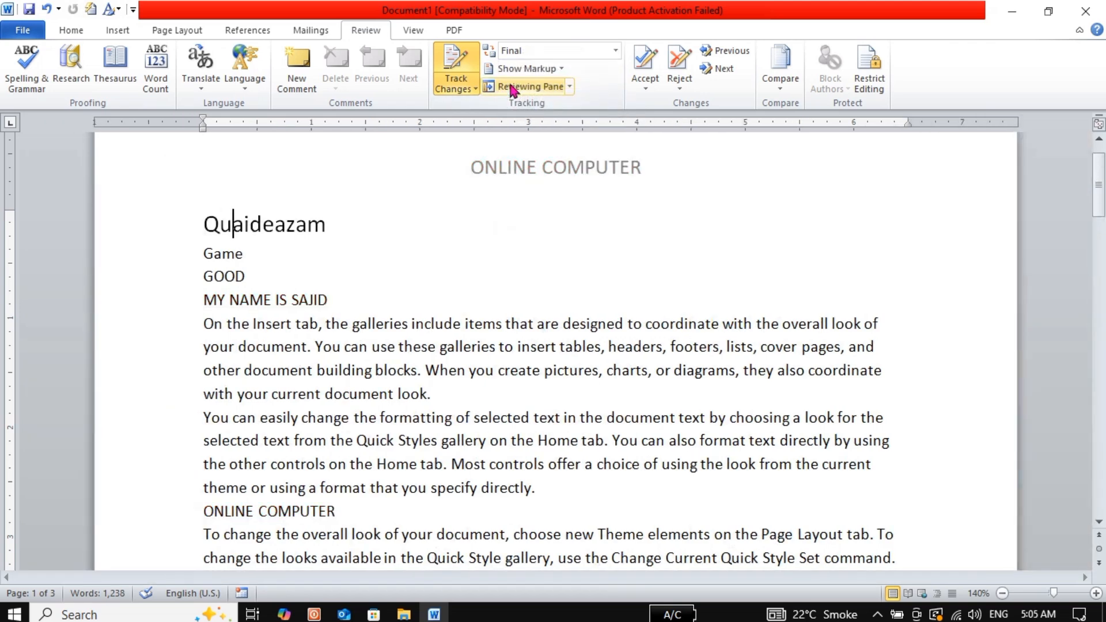
View Original: Show Markup and Original, then return to Final: Show Markup
left_click(616, 51)
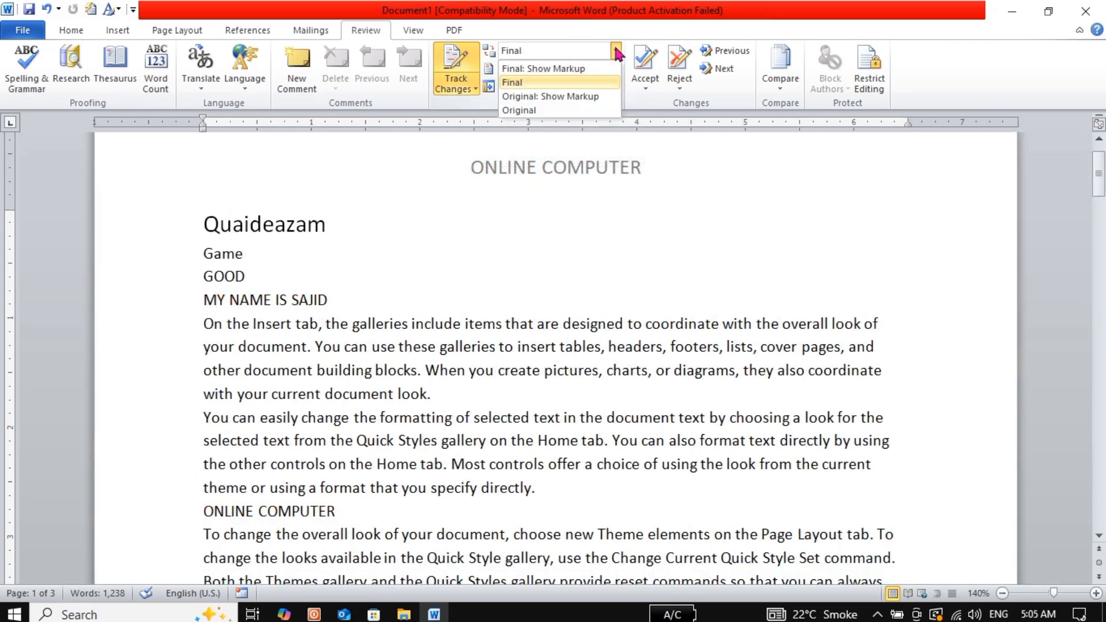
left_click(560, 97)
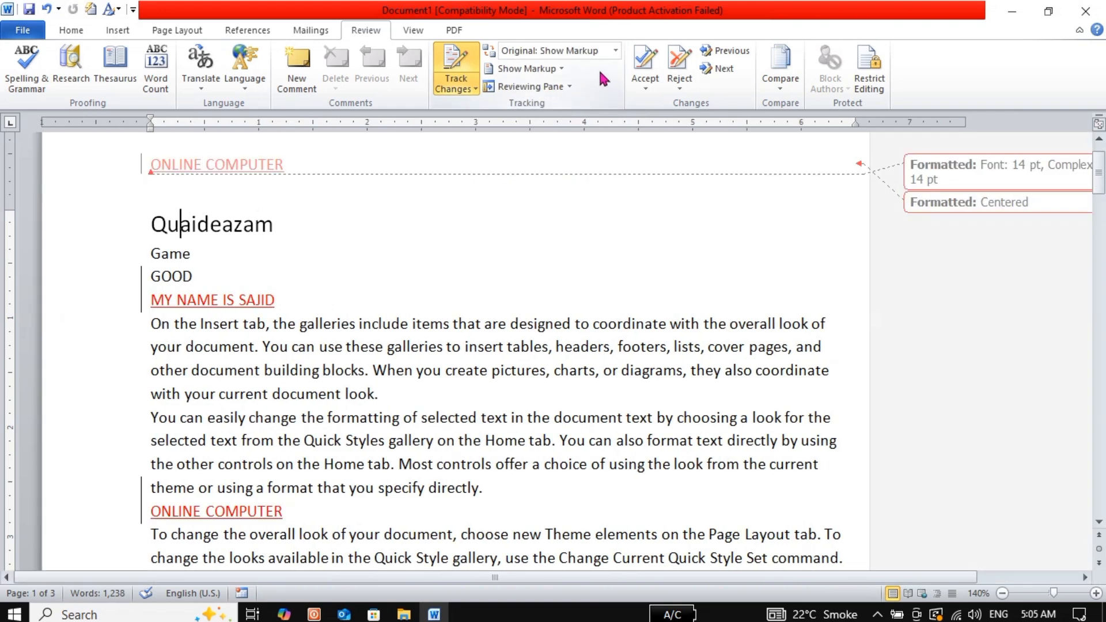
left_click(616, 52)
left_click(551, 111)
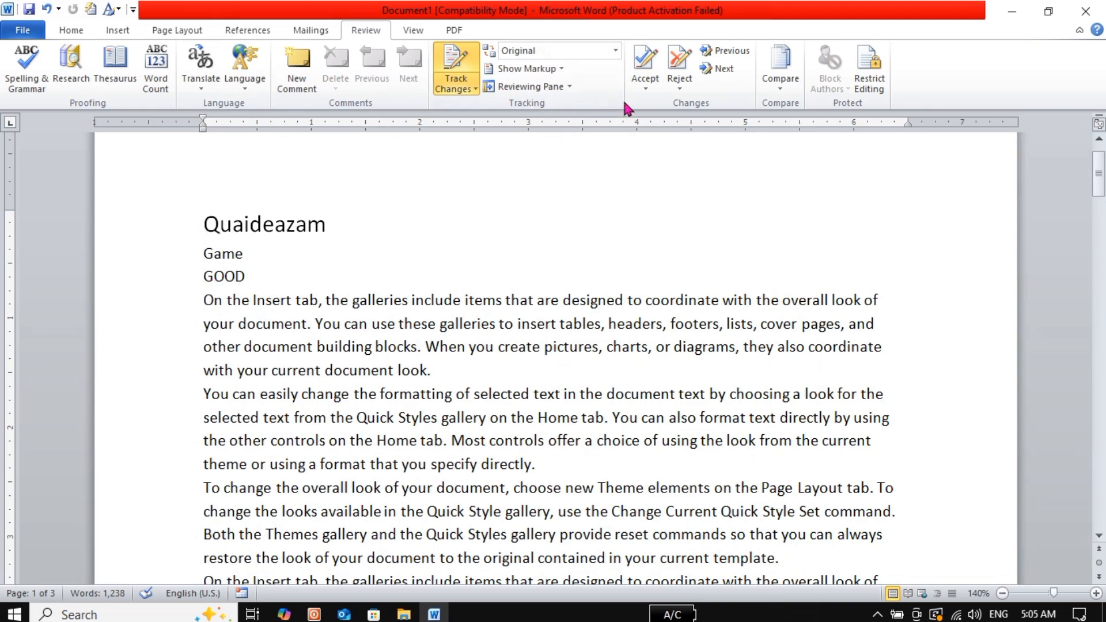
left_click(616, 50)
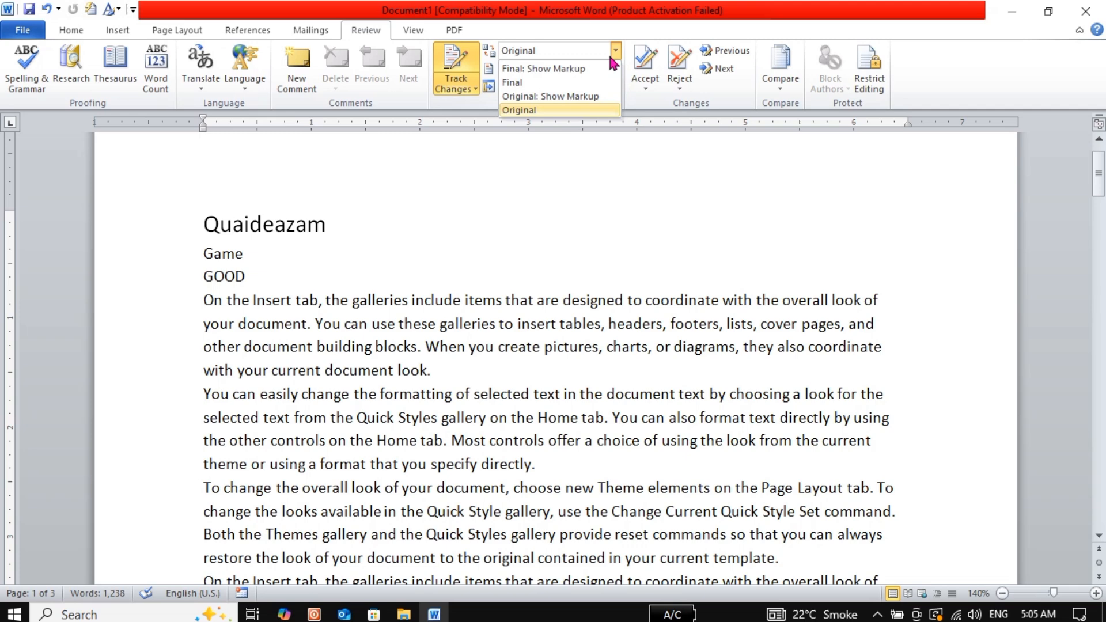
left_click(550, 69)
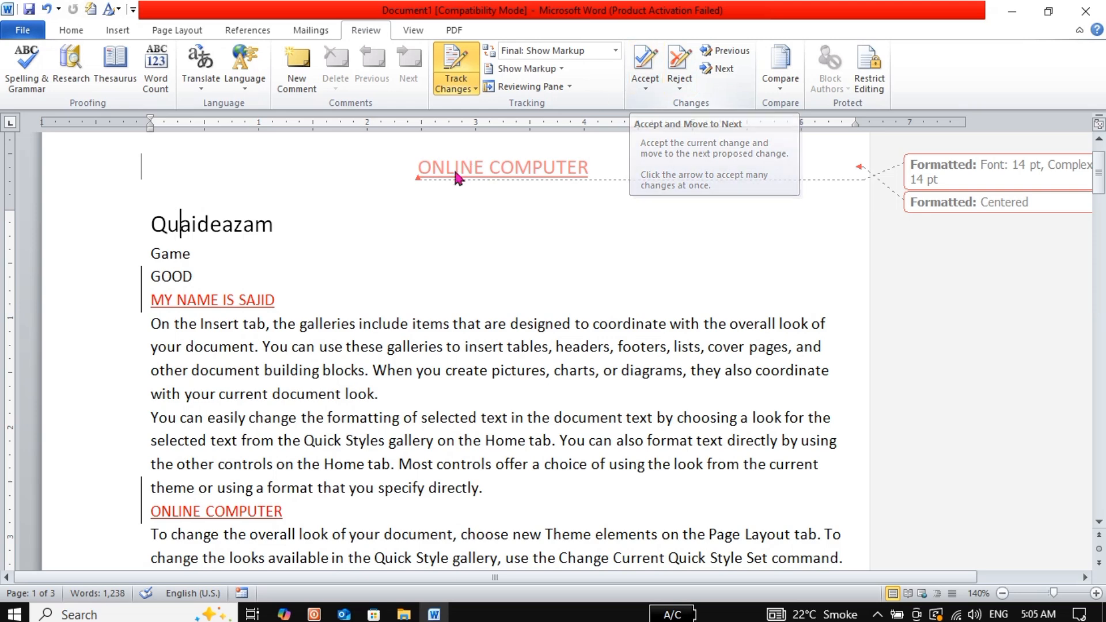
Reject the tracked name line, the ONLINE COMPUTER line and the header formatting change
left_click(656, 71)
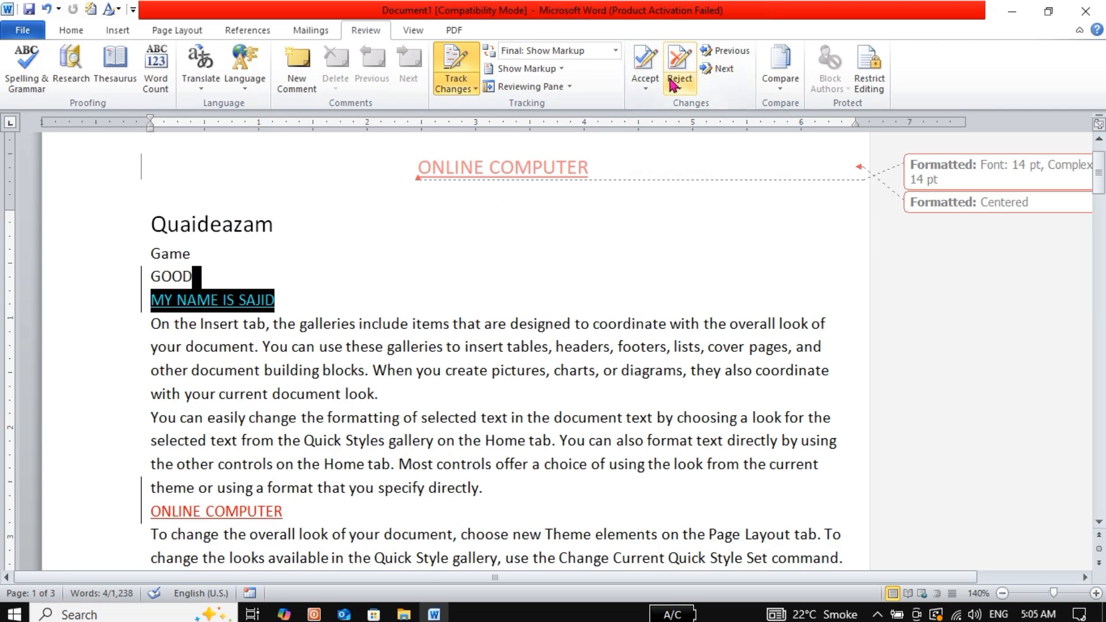
left_click(678, 68)
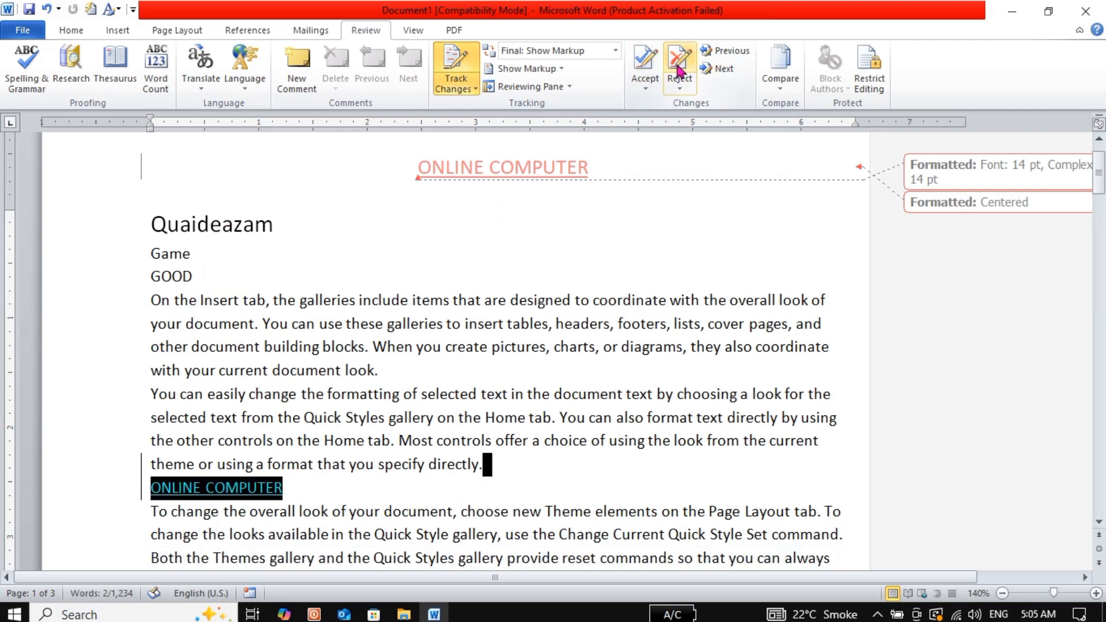
left_click(679, 68)
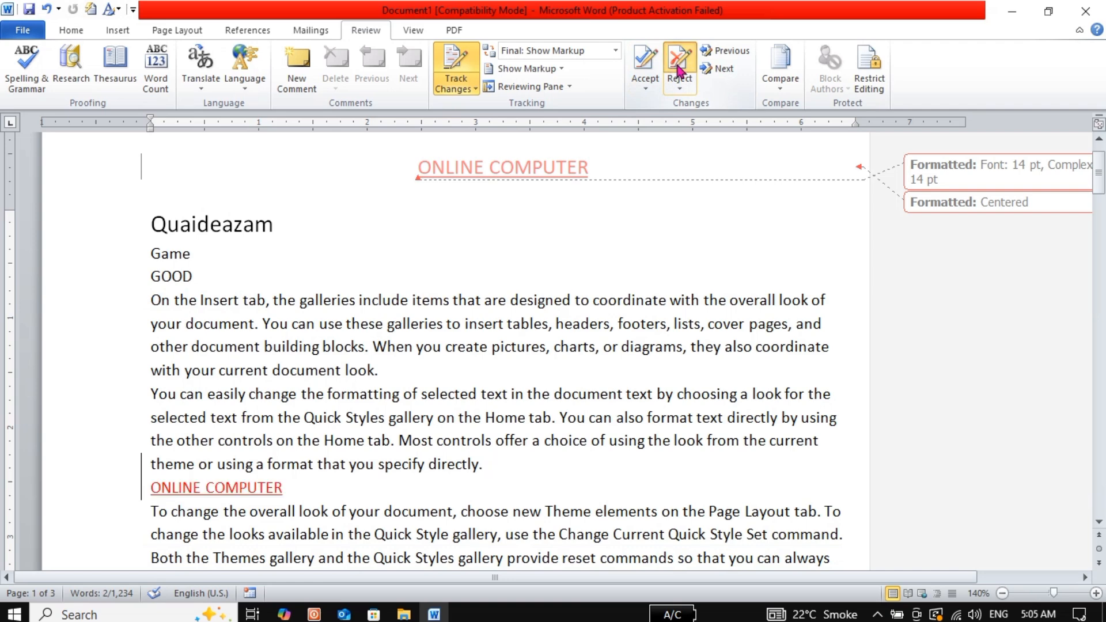
left_click(679, 68)
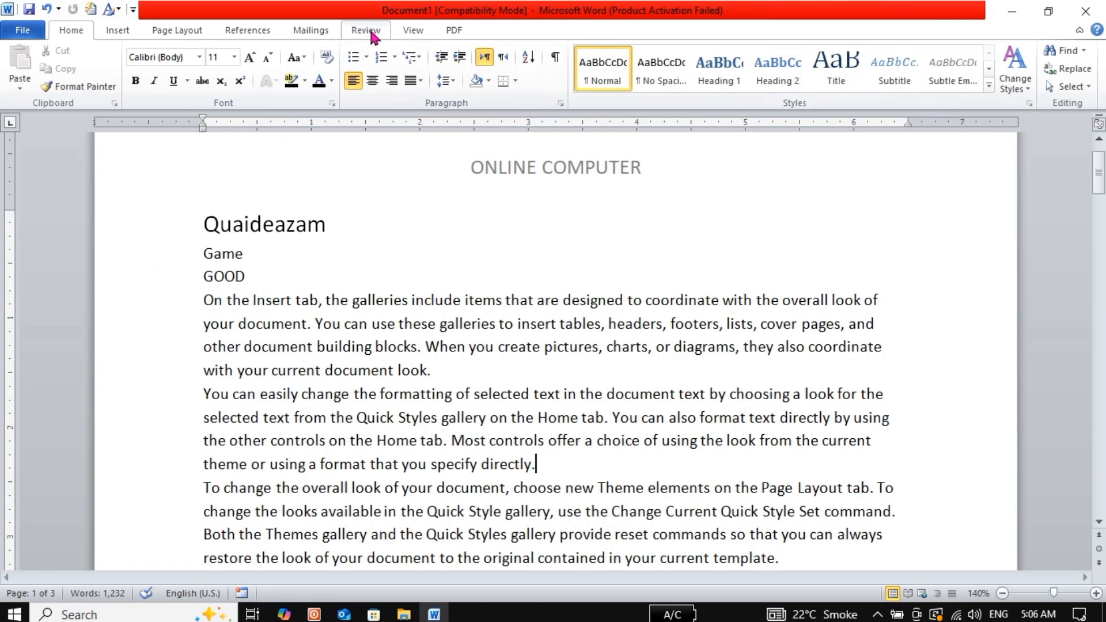
left_click(367, 32)
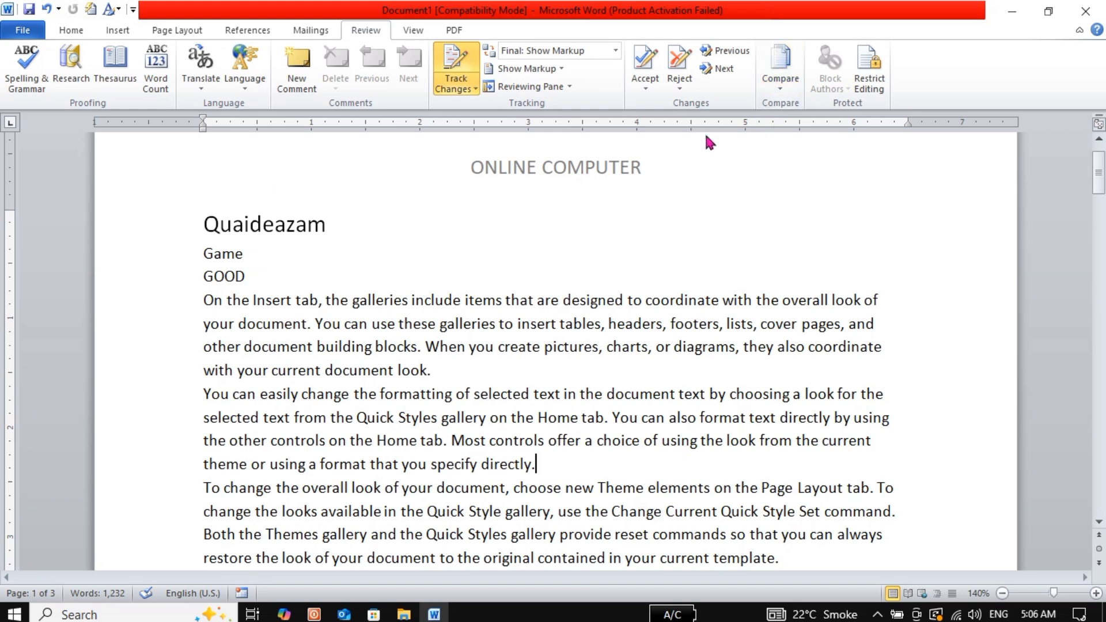
Select the whole body text and delete it so it shows as a tracked deletion
triple_click(160, 232)
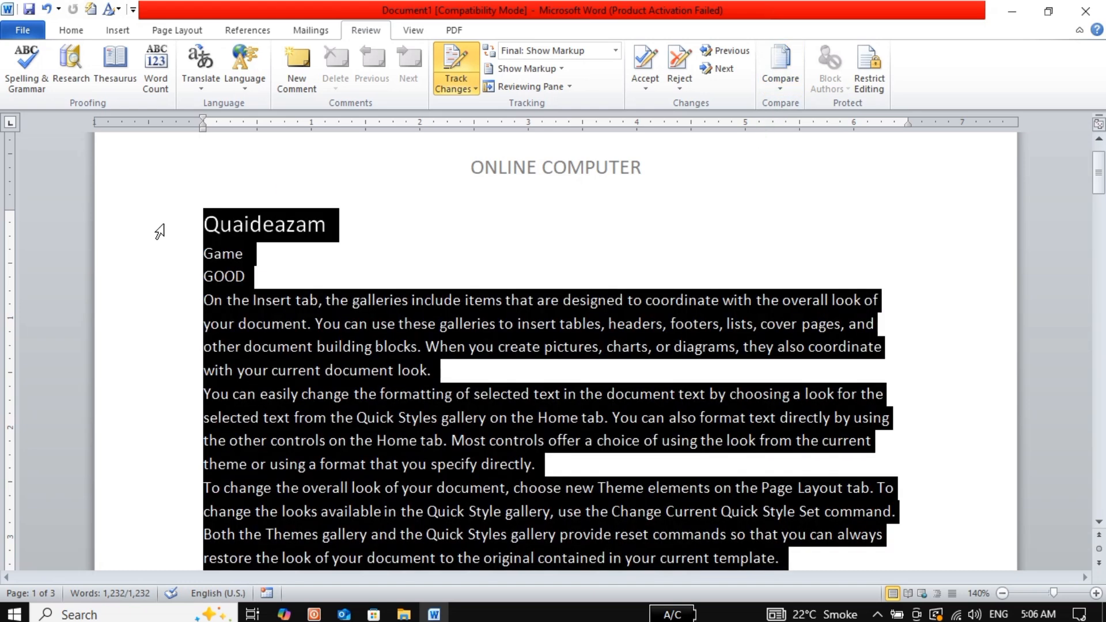
key("Delete")
triple_click(159, 232)
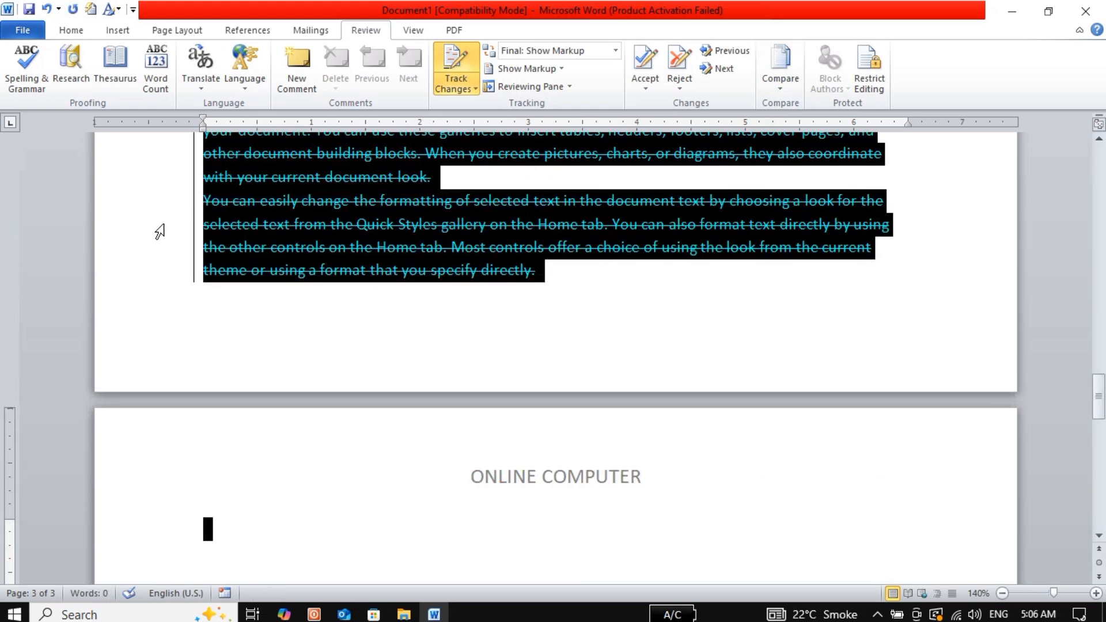
key("Delete")
triple_click(160, 231)
key("Delete")
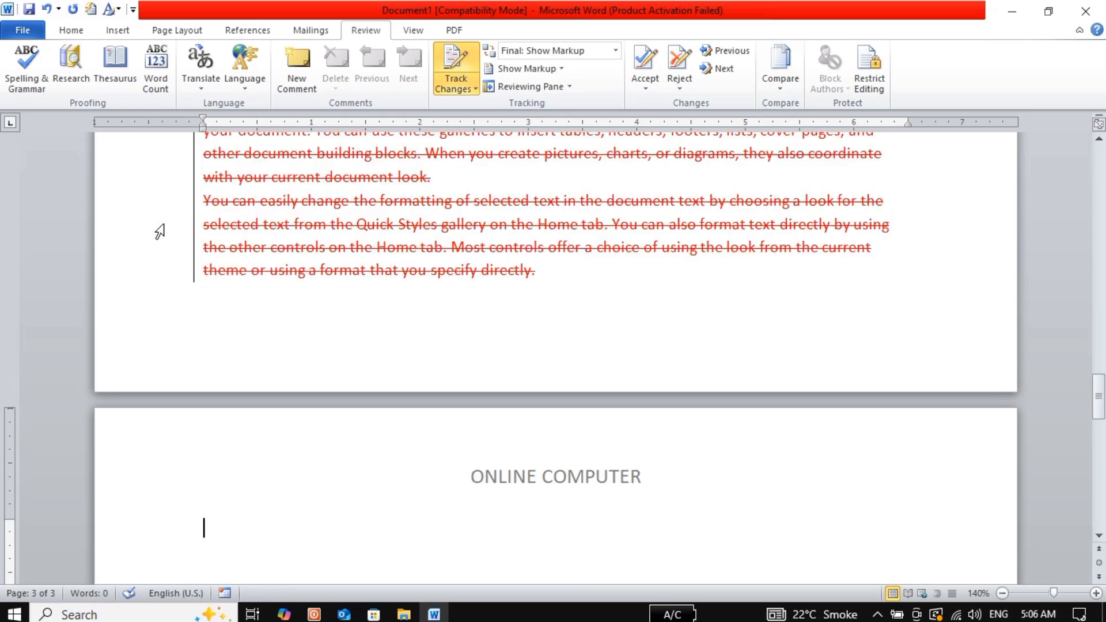
triple_click(159, 231)
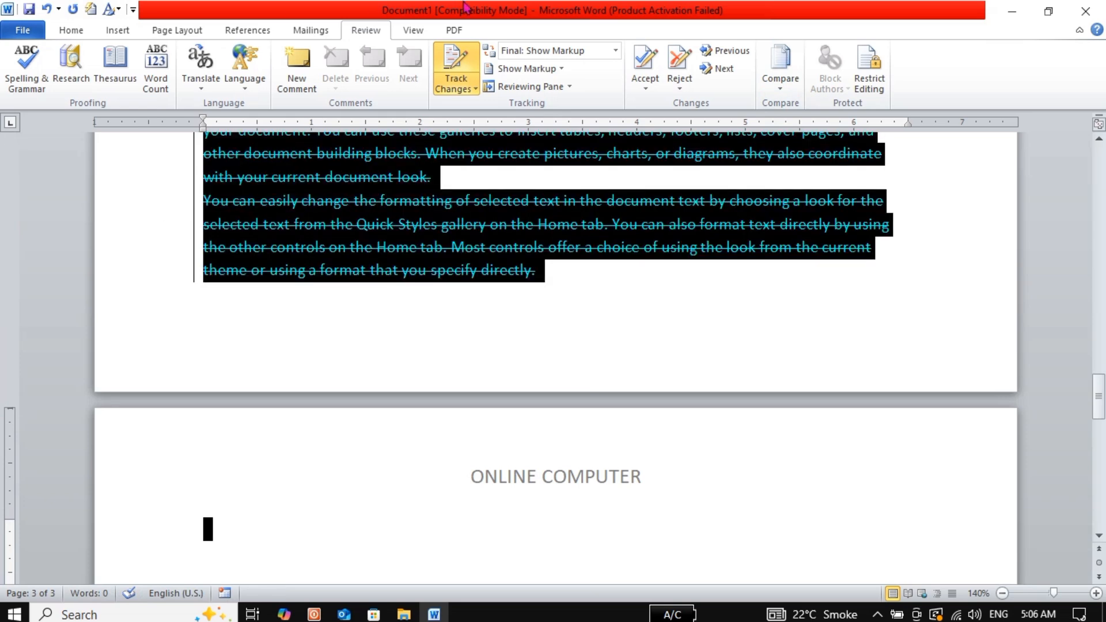
With Track Changes off, delete the old body and insert three =RAND() sample paragraphs
left_click(457, 55)
key("Delete")
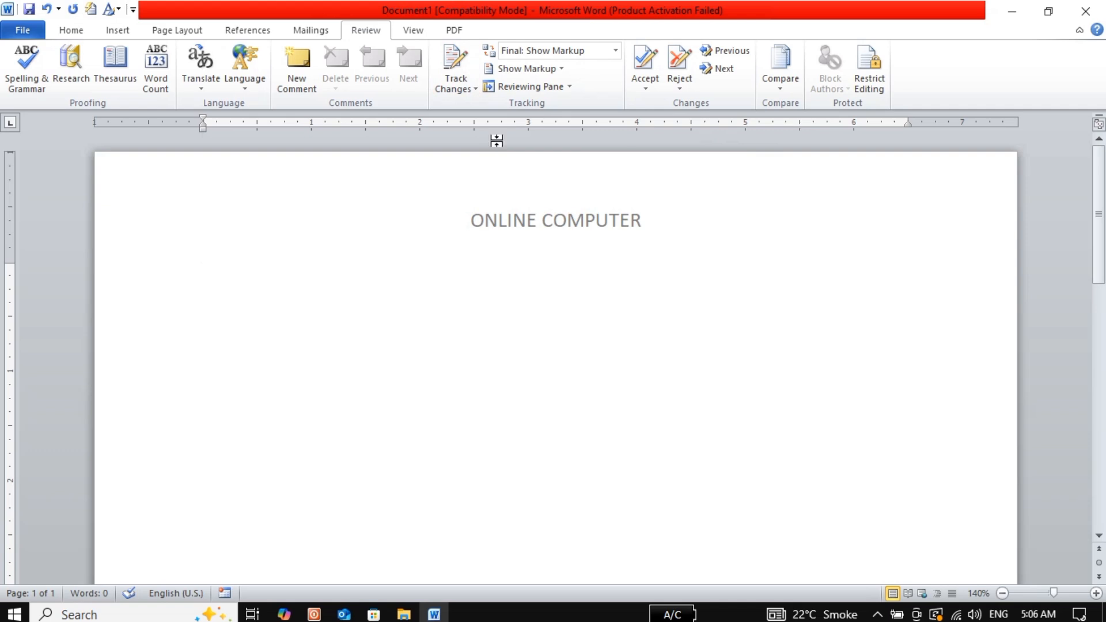
type("=RAND()")
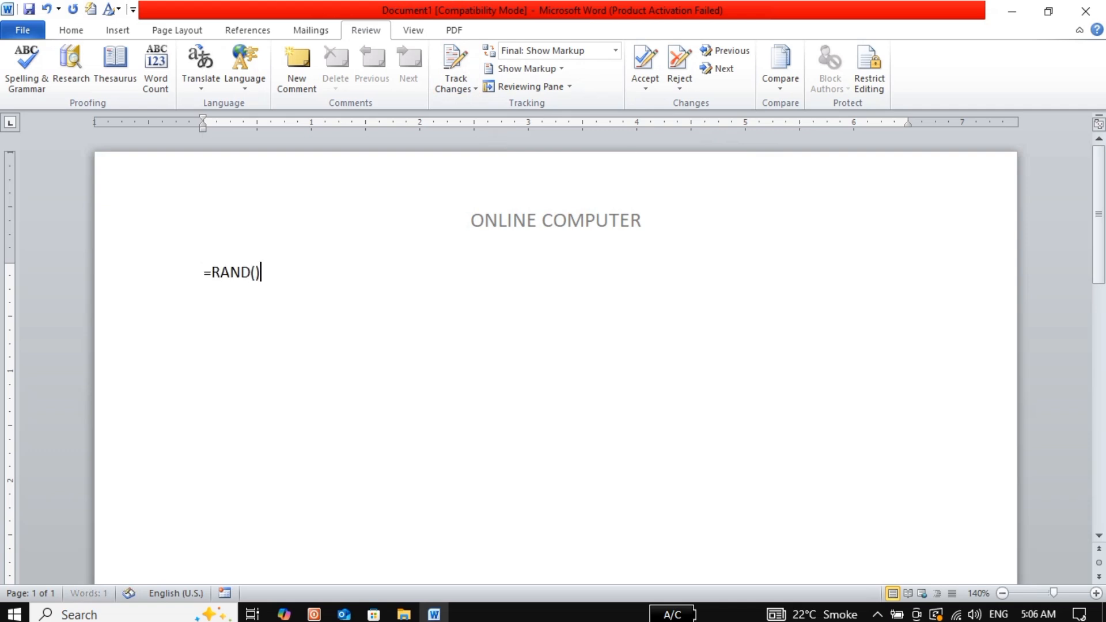
key("Return")
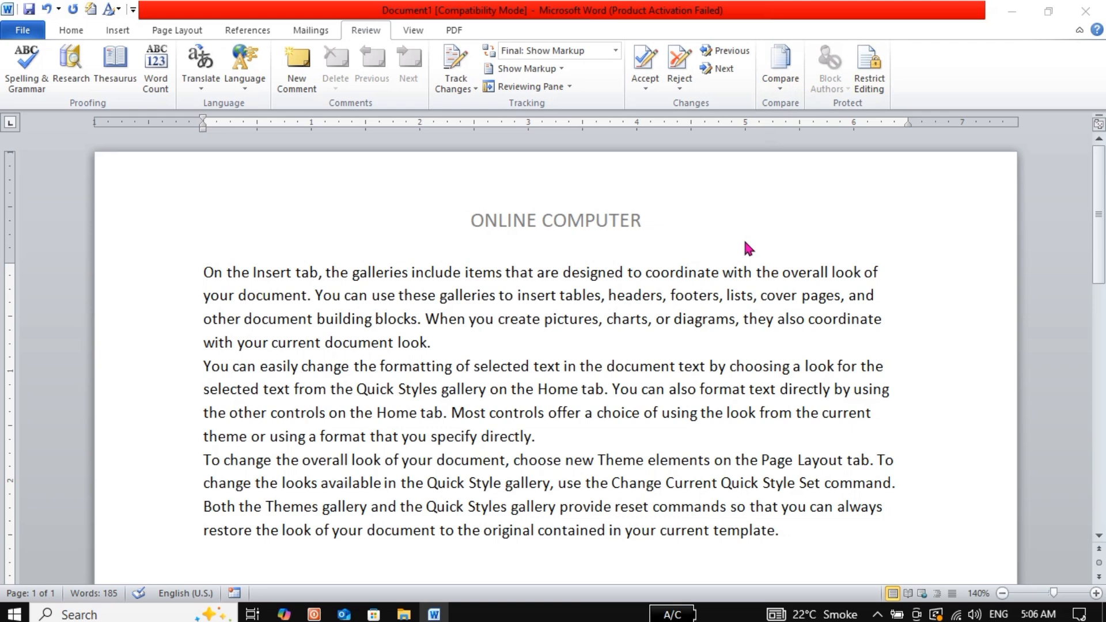
key("ctrl+s")
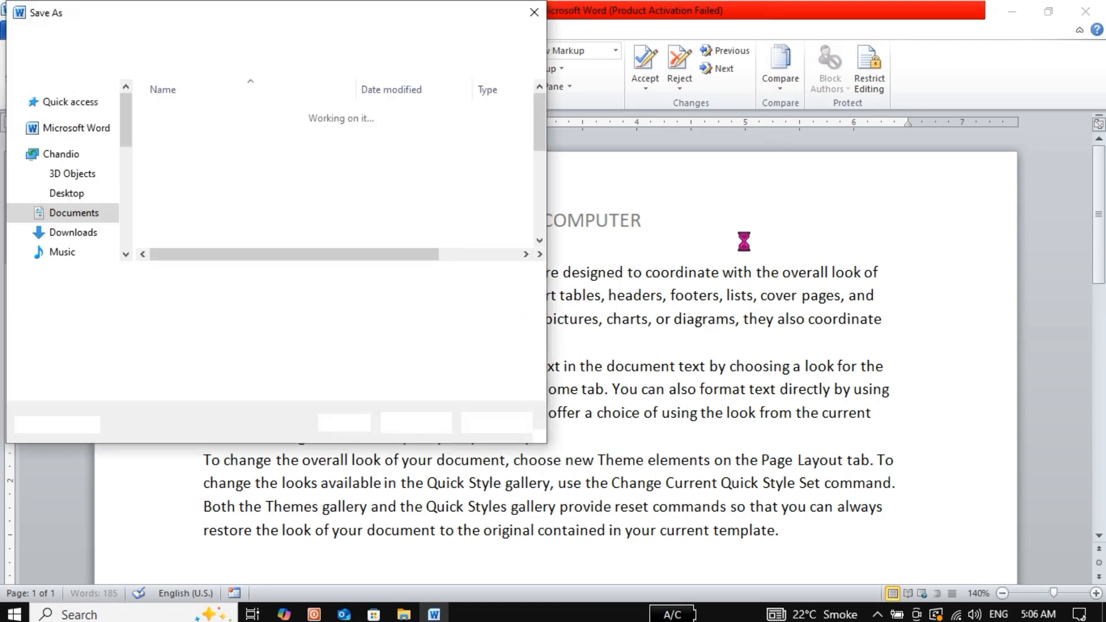
Save the document as OC1 in Downloads, then close Word
type("OC1")
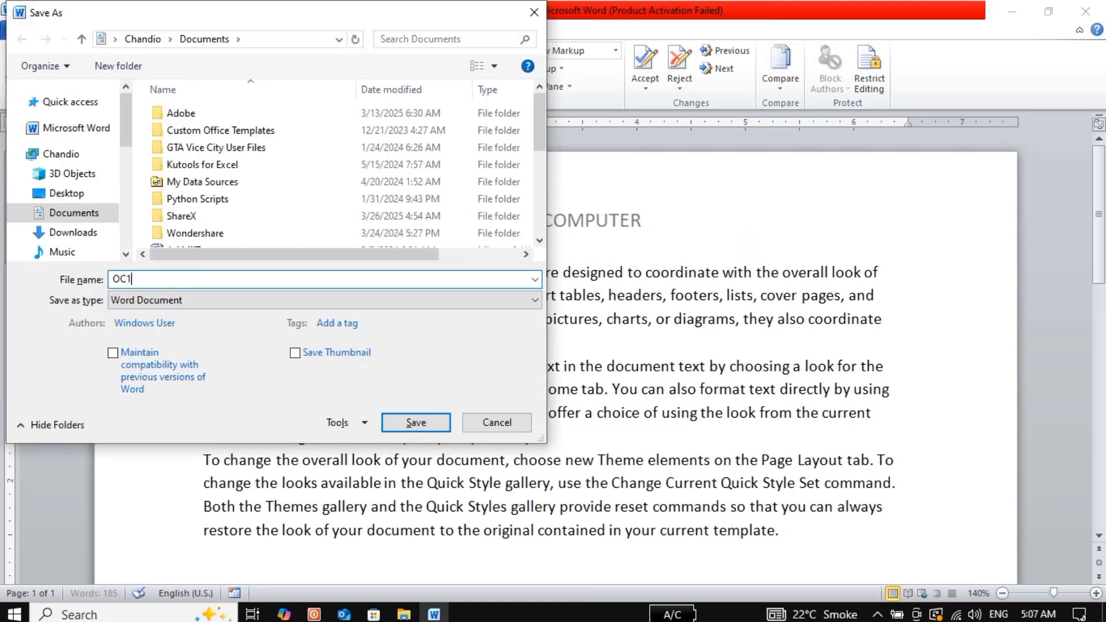
left_click(80, 234)
left_click(416, 422)
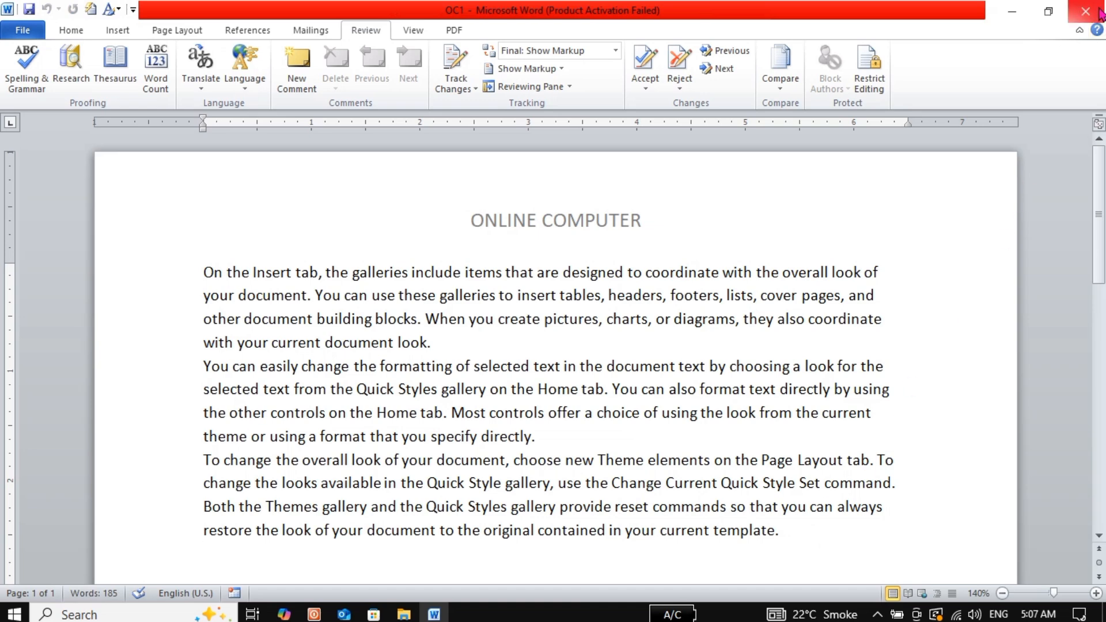
left_click(1085, 11)
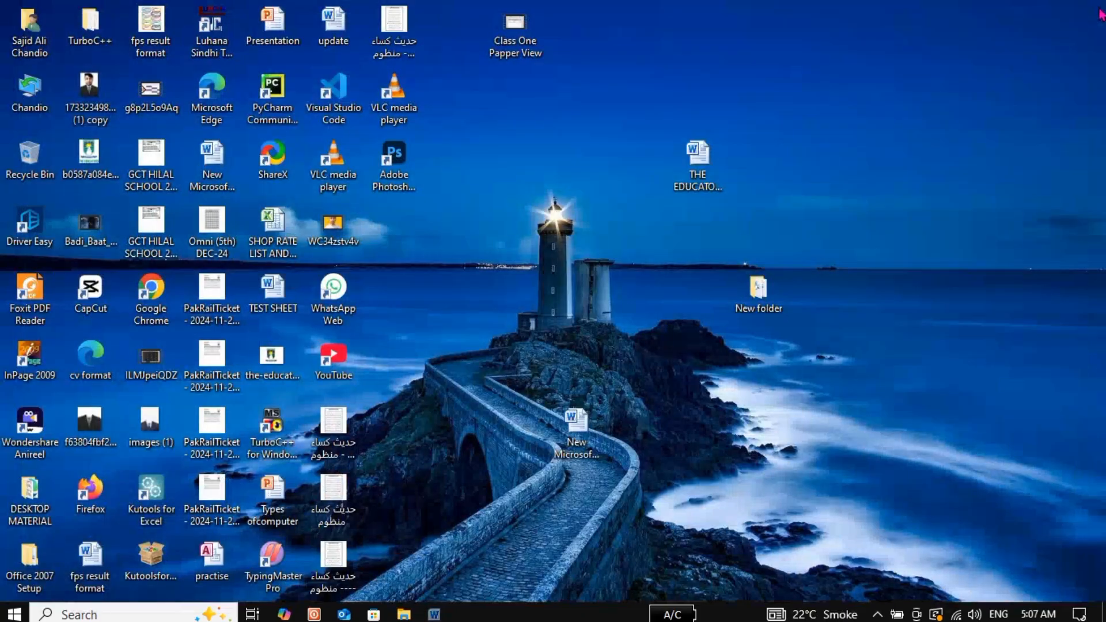
Open the user folder from the desktop in File Explorer to reach OC1
left_click(30, 102)
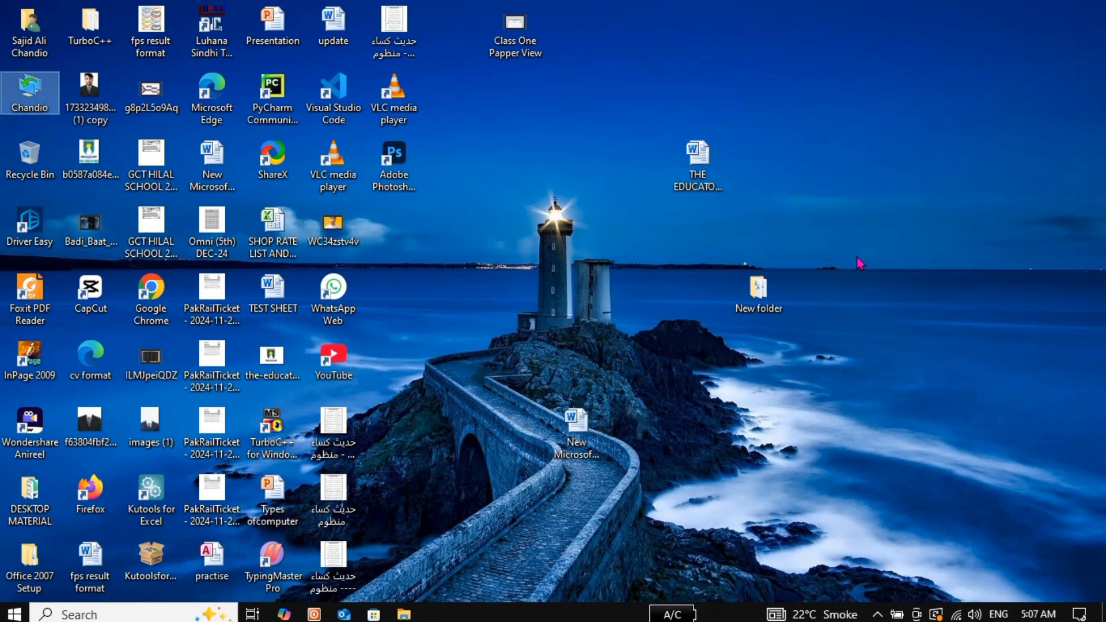
left_click(502, 186)
double_click(8, 79)
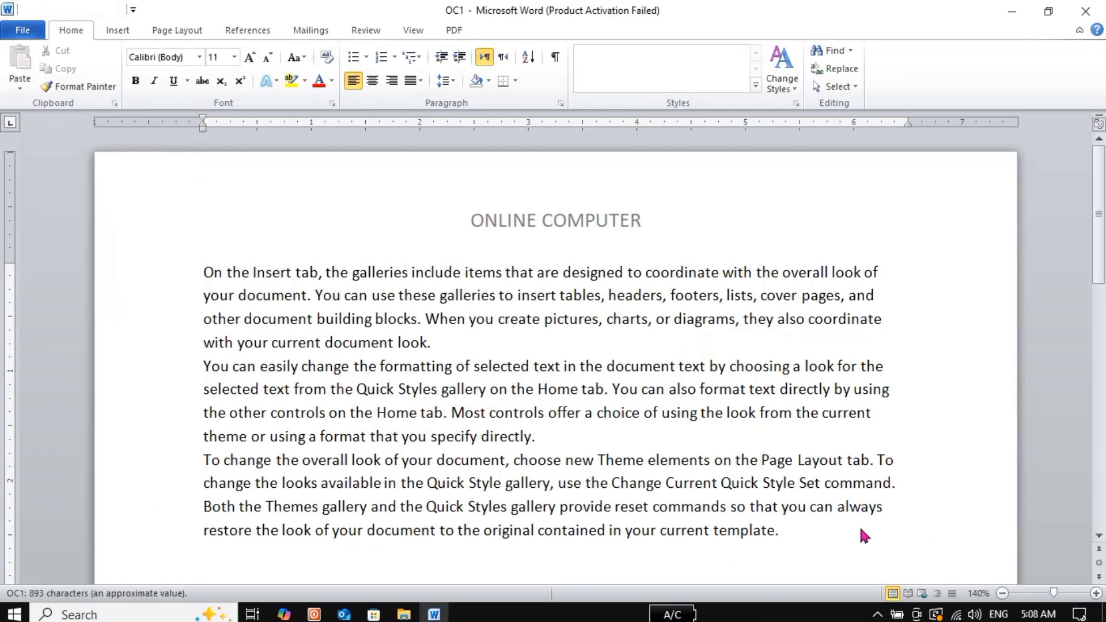
Append two more =RAND() batches after the last paragraph, dismissing the activation warning
left_click(793, 540)
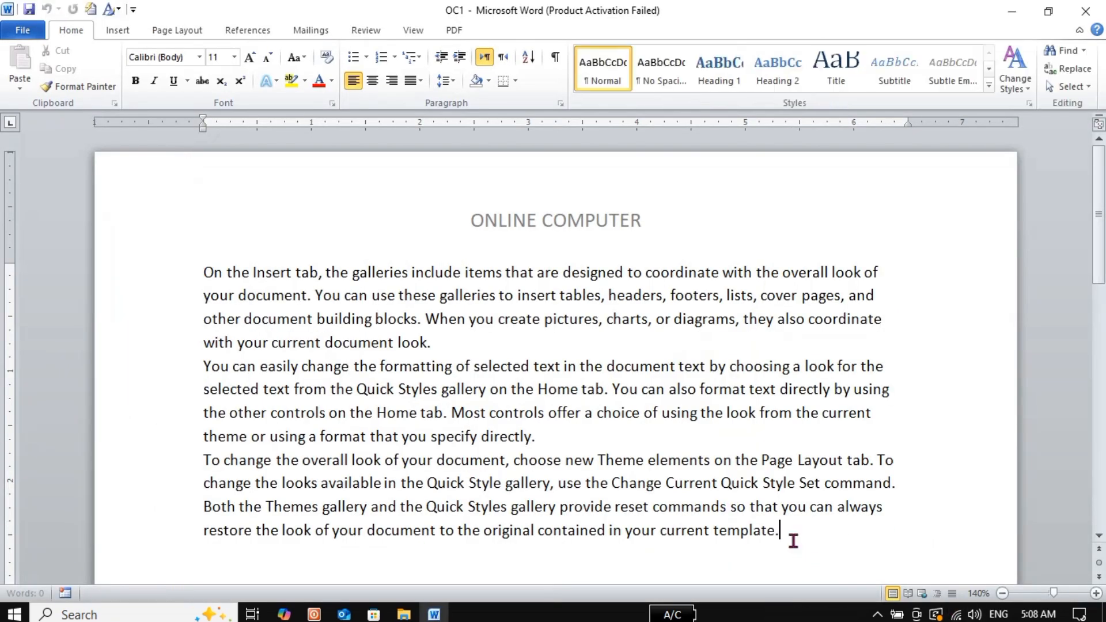
key("Return")
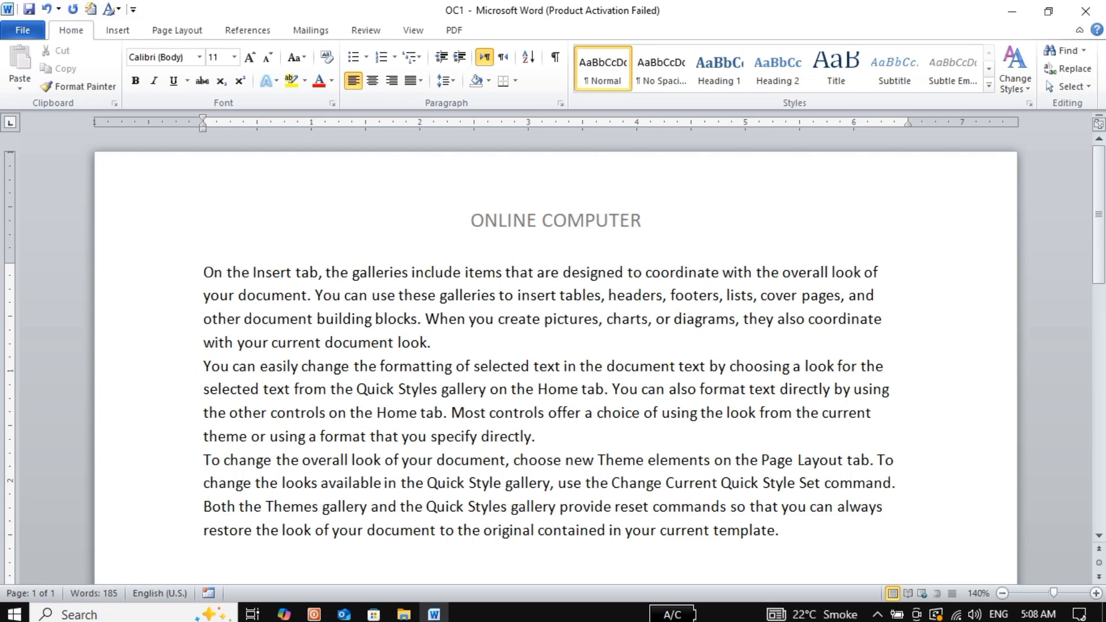
type("=RAND()")
key("Return")
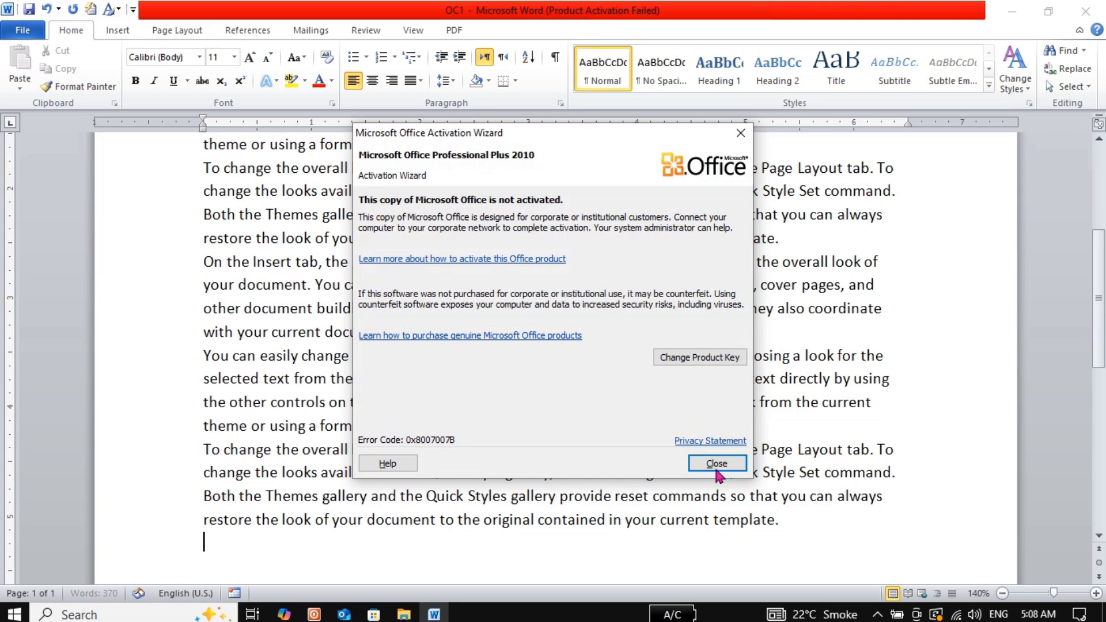
left_click(716, 464)
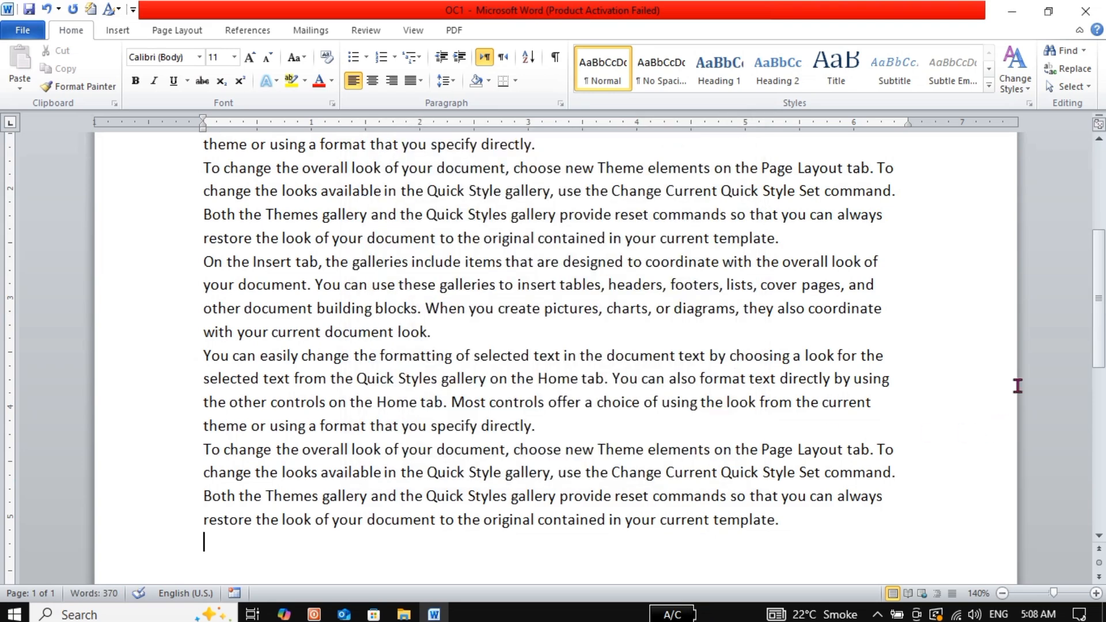
type("=RAND(")
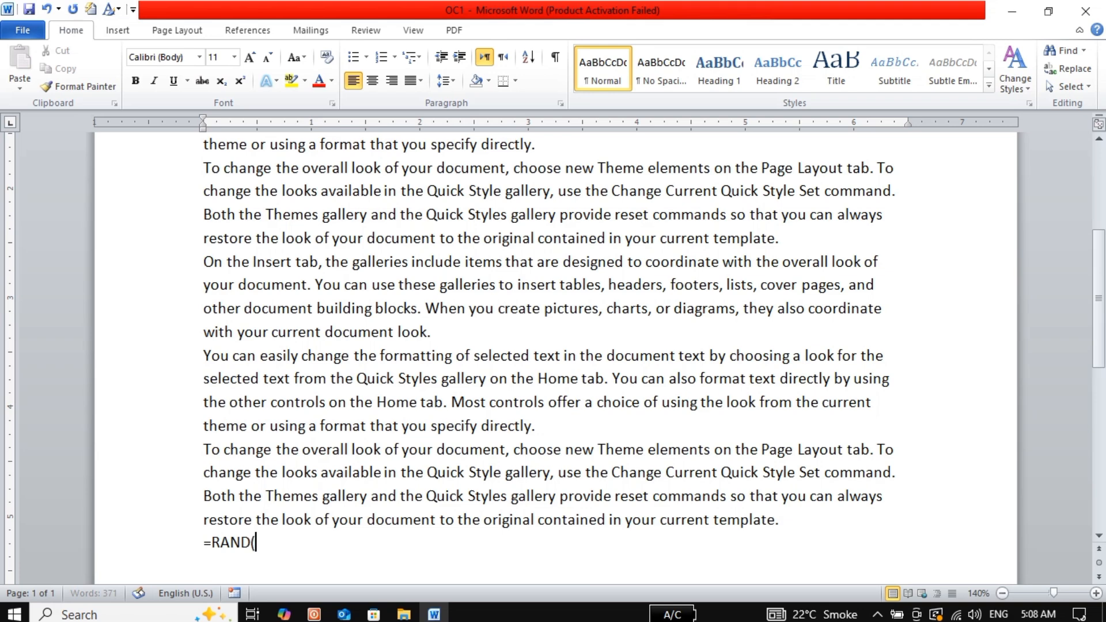
type(")")
key("Return")
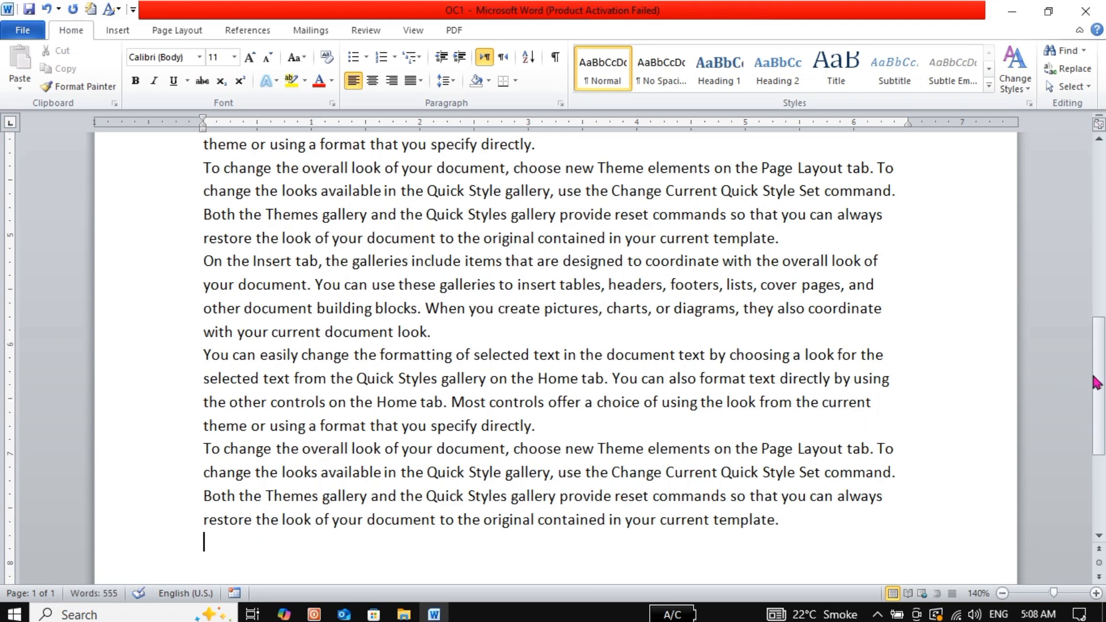
left_click_drag(1104, 371, 1101, 478)
mouse_move(1100, 403)
left_mouse_down()
mouse_move(1098, 107)
mouse_move(1100, 415)
left_mouse_up()
left_click_drag(1101, 350, 1102, 254)
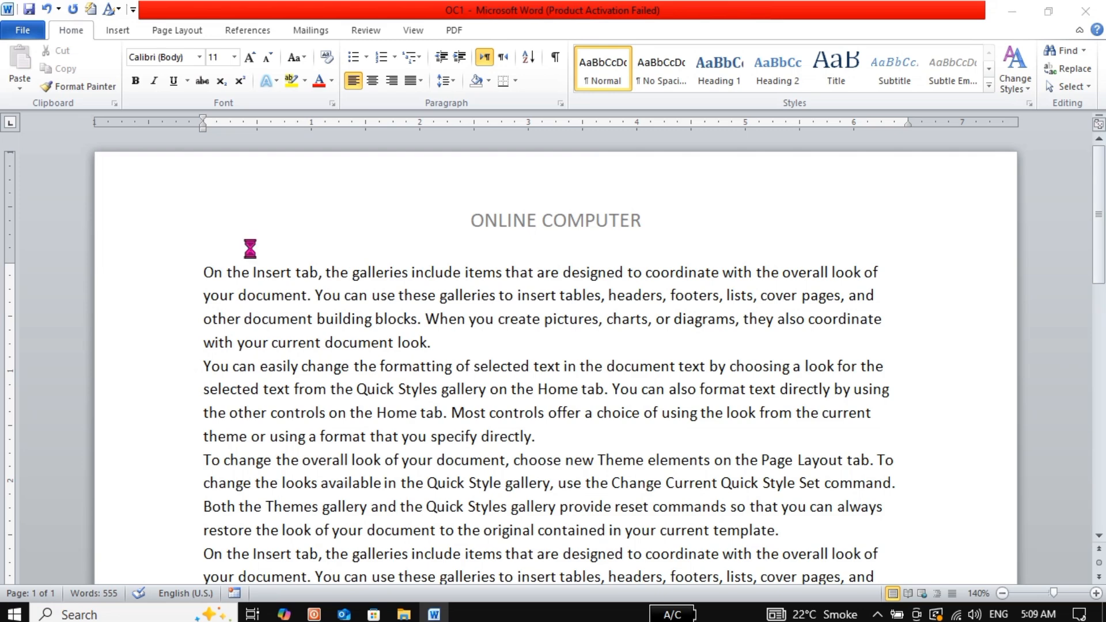
Save a copy in Downloads, renaming it from OC1 to OC2
key("F12")
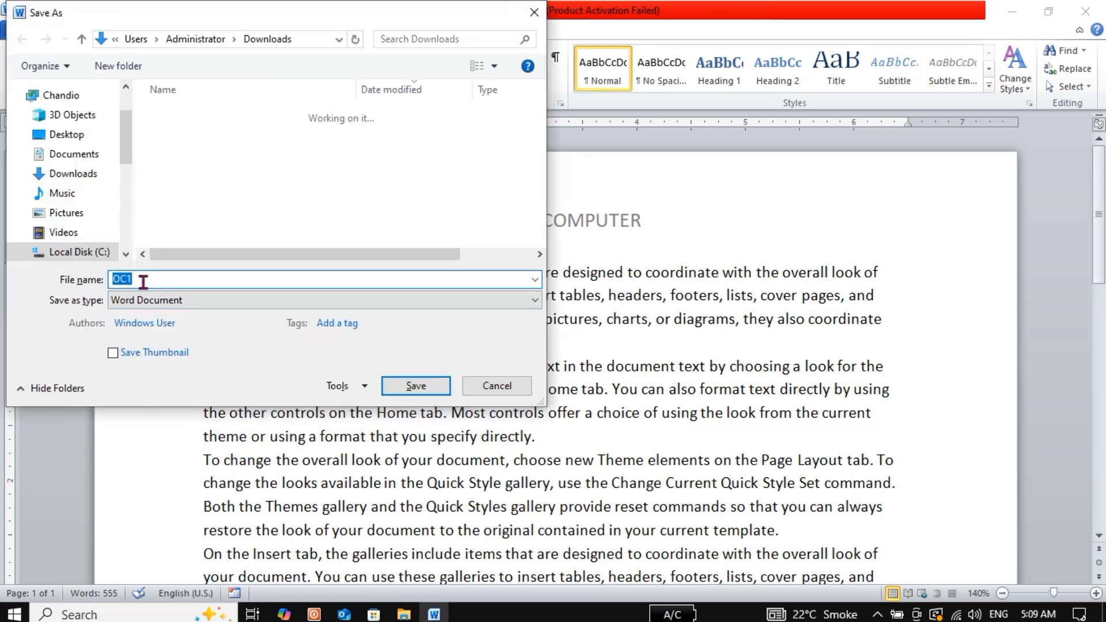
left_click(143, 281)
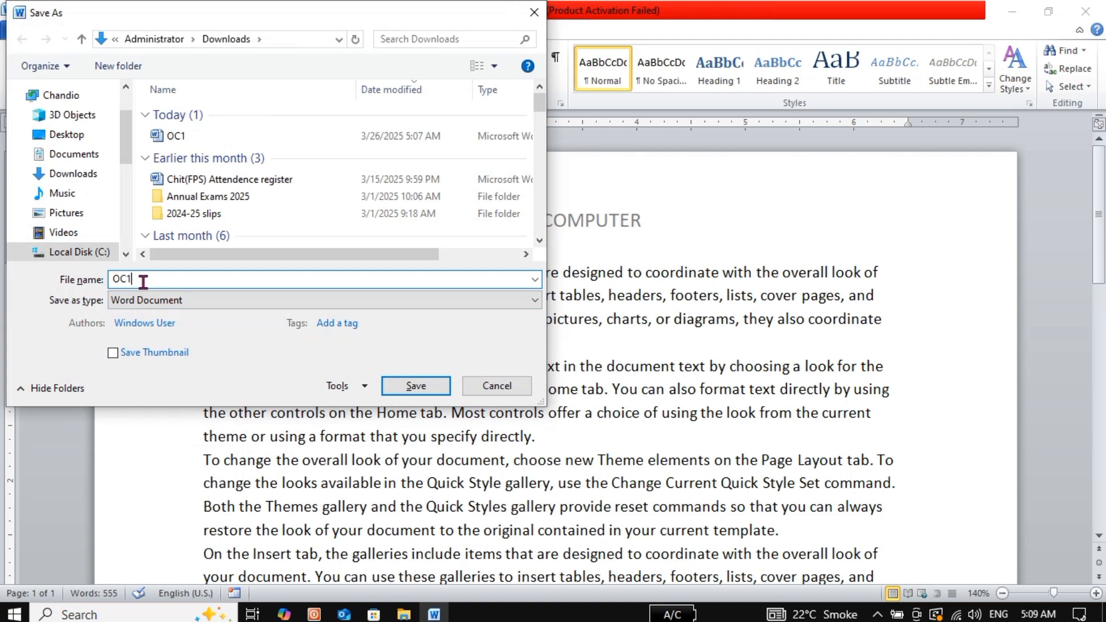
key("BackSpace")
type("2")
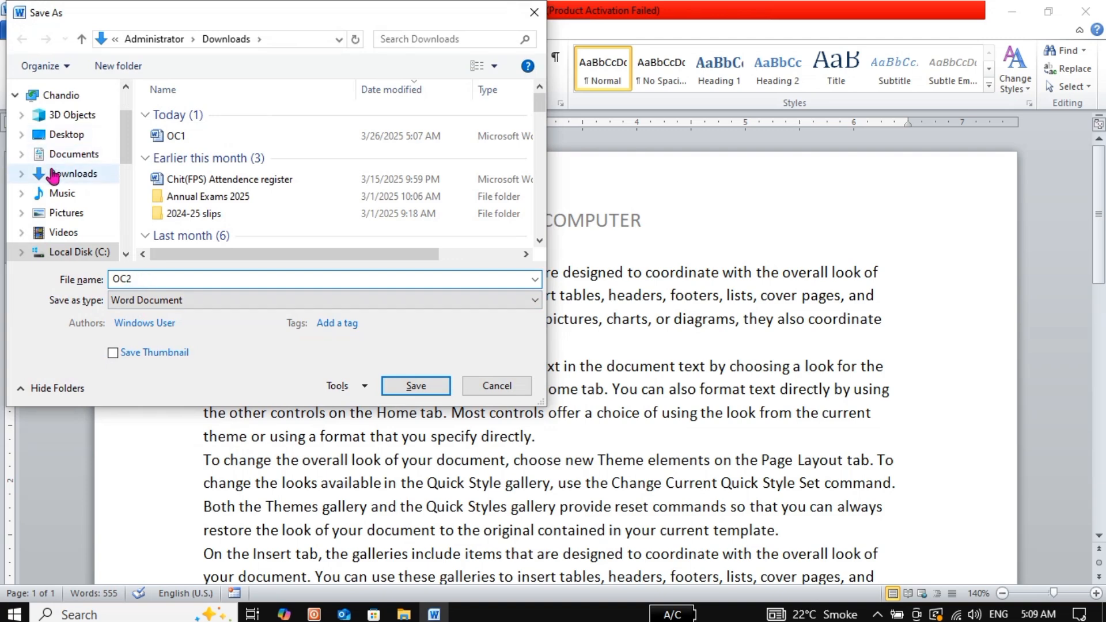
left_click(53, 174)
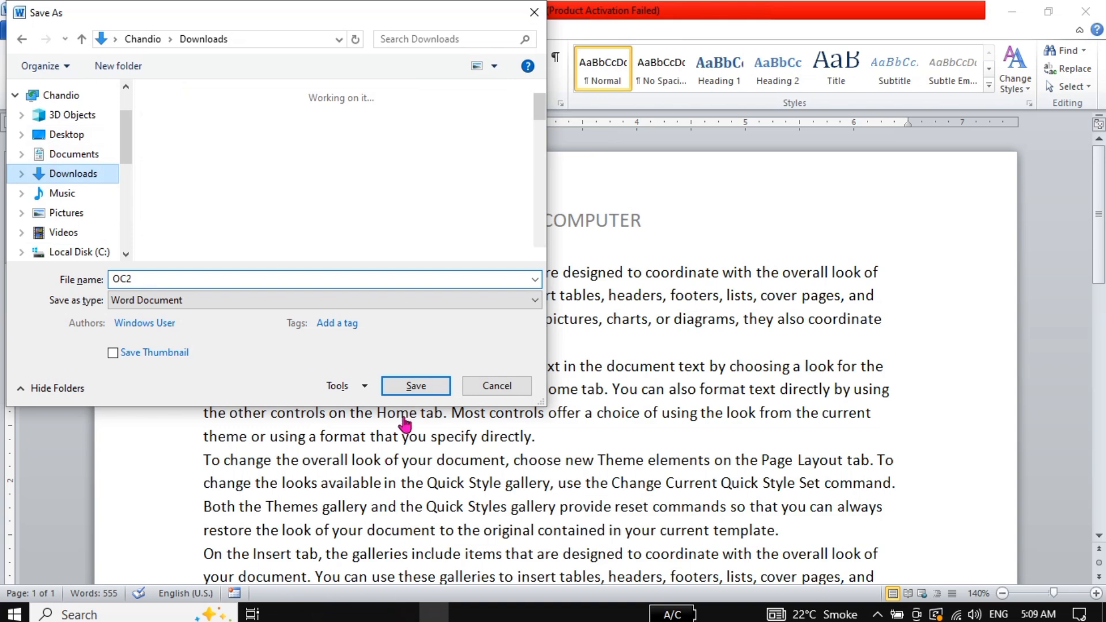
left_click(422, 393)
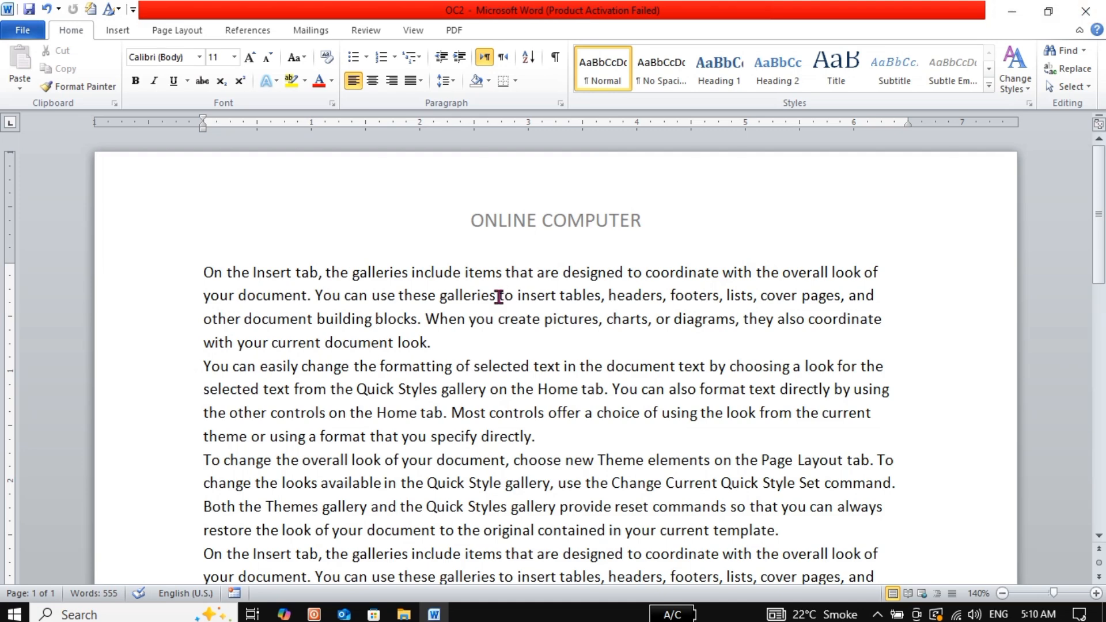
Open Review > Compare > Compare and choose OC1 as the original document
left_click(375, 36)
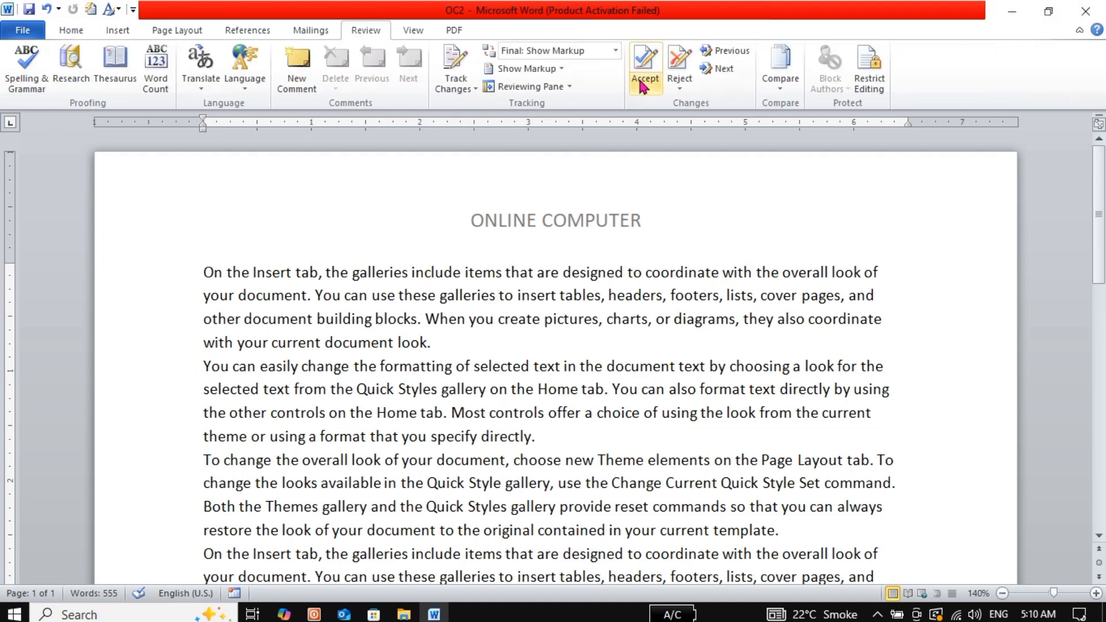
left_click(776, 92)
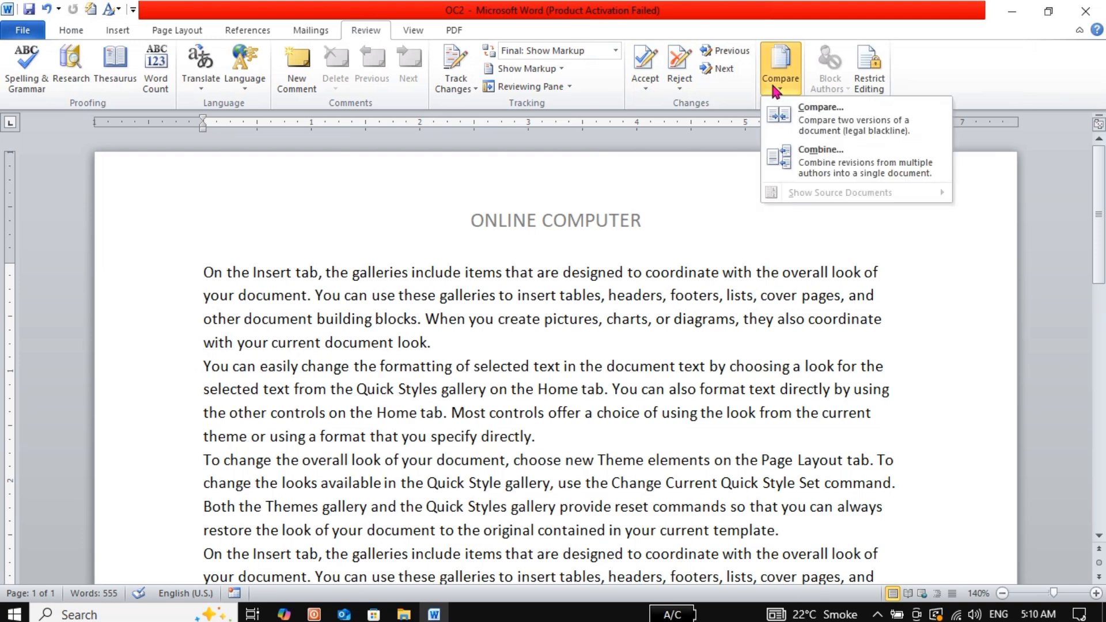
left_click(788, 124)
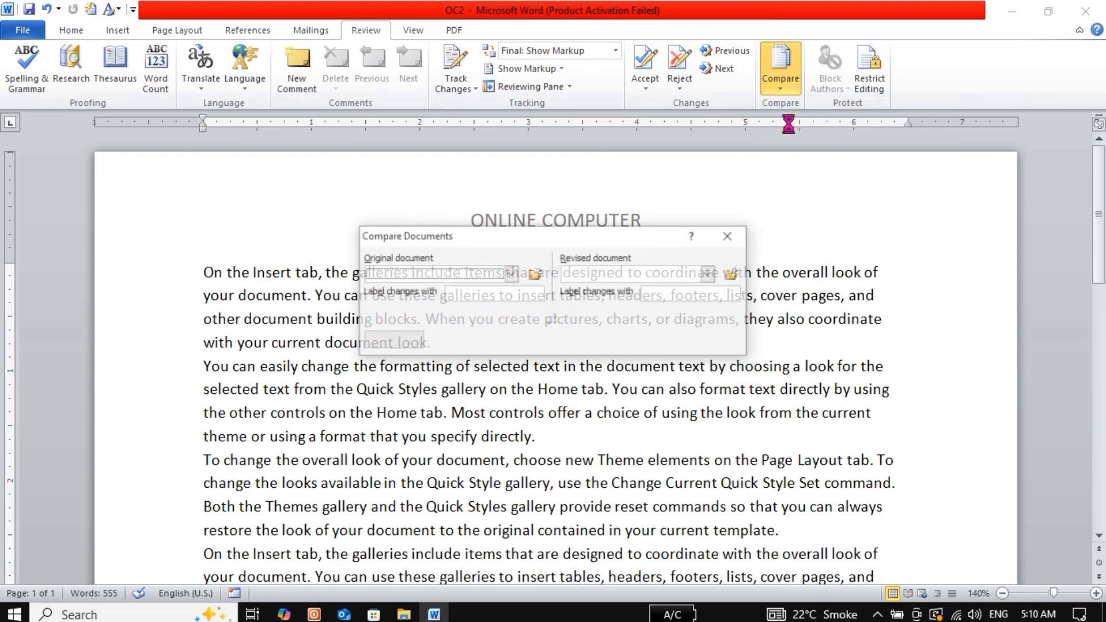
left_click(511, 274)
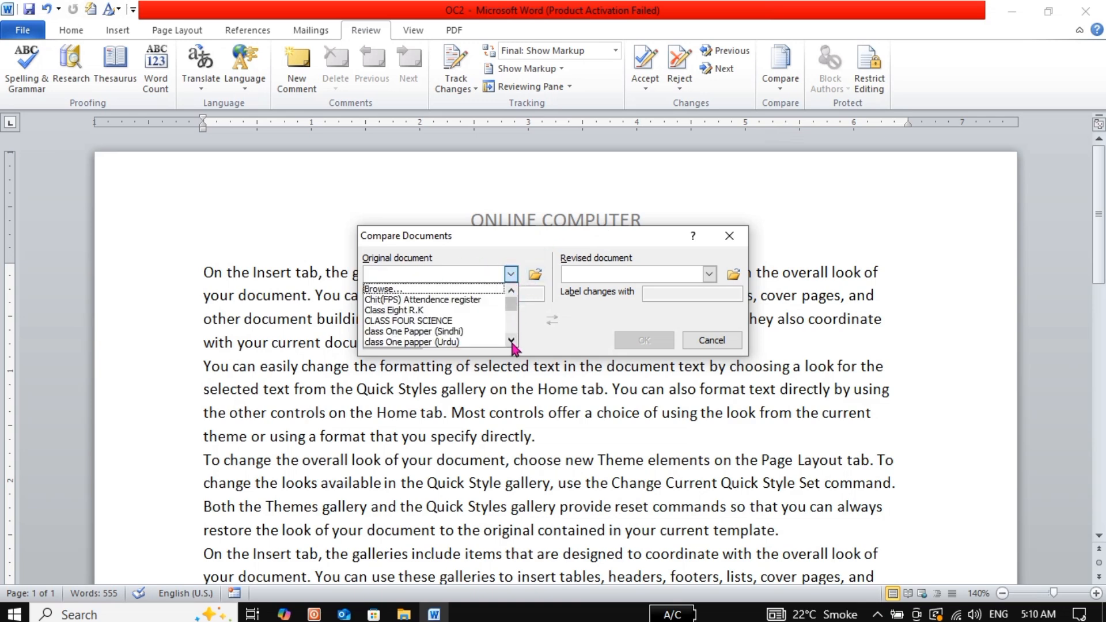
left_click(511, 340)
left_click(511, 341)
left_click(511, 340)
left_click(511, 340)
left_click(511, 340)
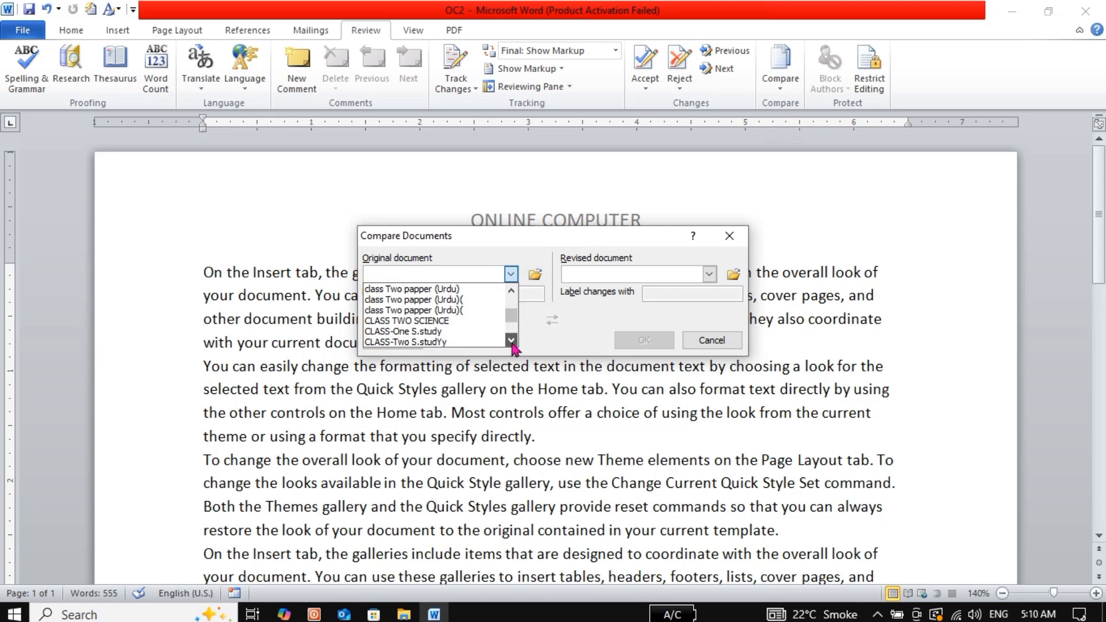
left_click(511, 340)
left_click(511, 340)
left_click(511, 340)
left_click(511, 340)
left_click(511, 341)
left_click(511, 341)
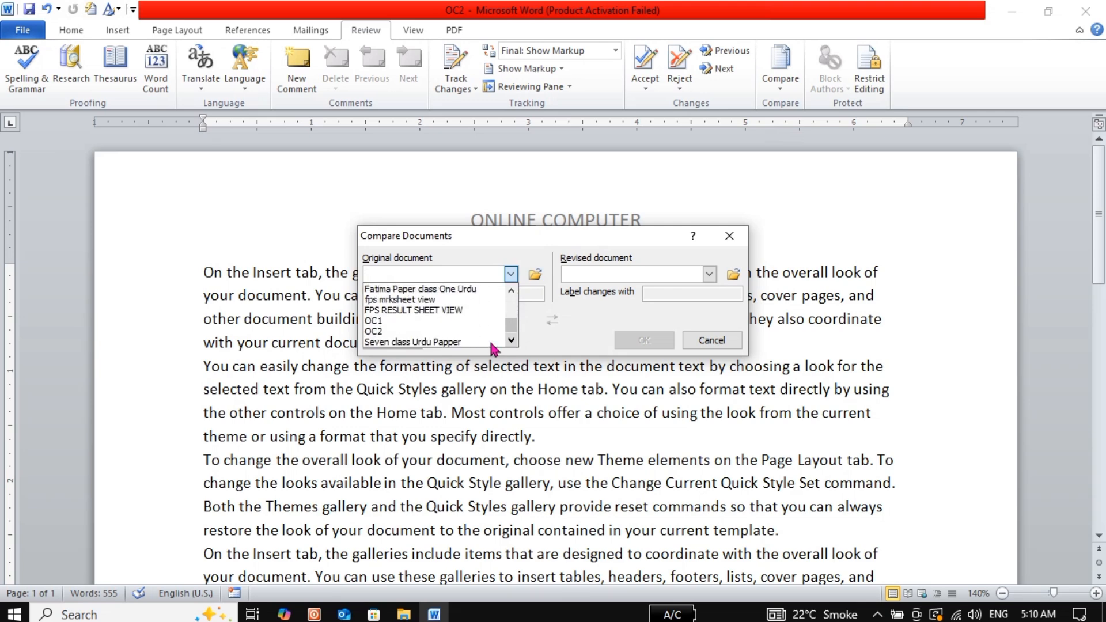
left_click(380, 321)
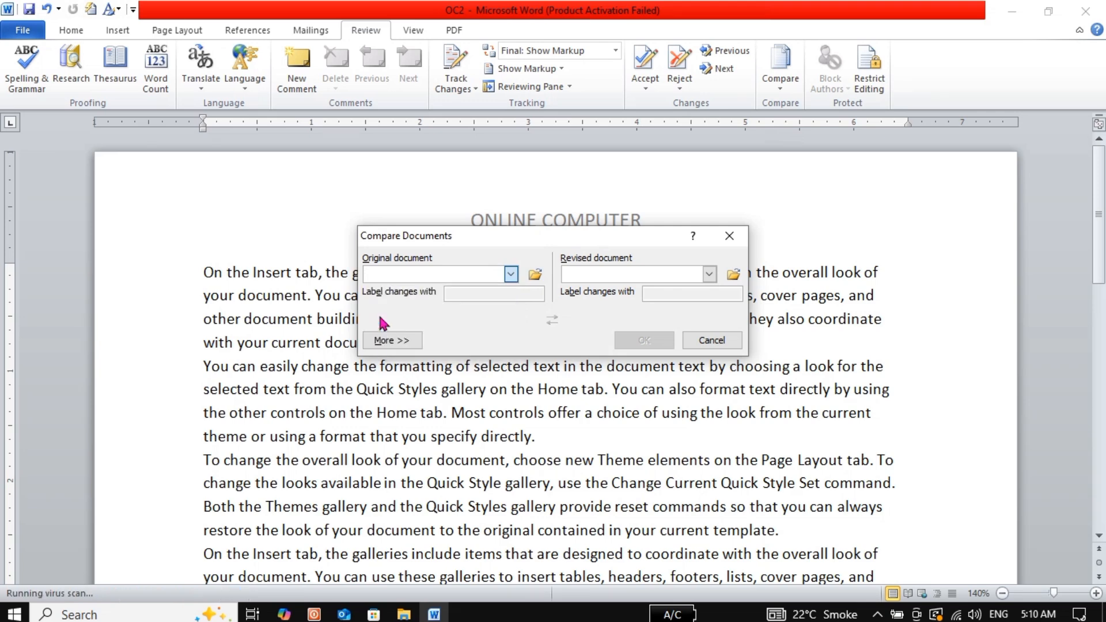
Set OC1 as original and OC2 as revised, then run the comparison
left_click(713, 276)
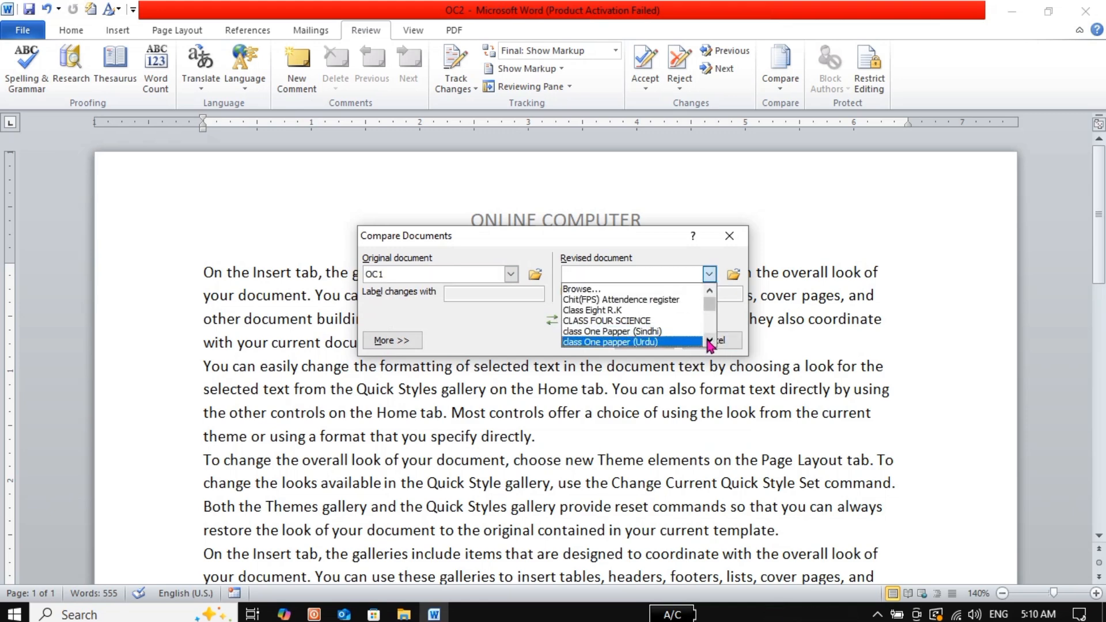
left_click(709, 342)
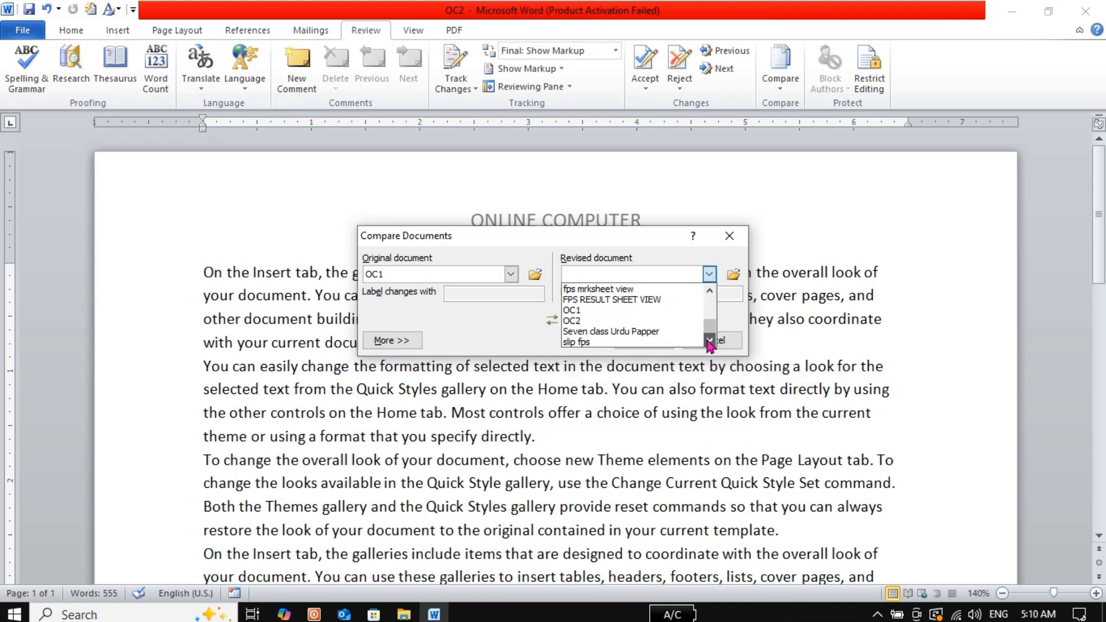
left_click(558, 321)
left_click(559, 321)
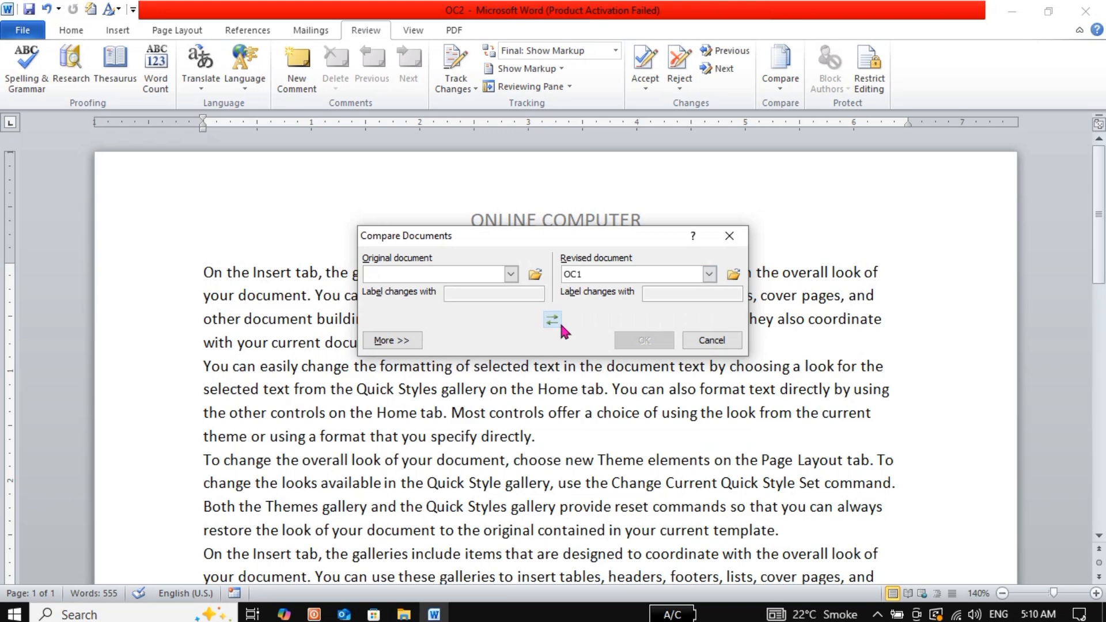
left_click(511, 275)
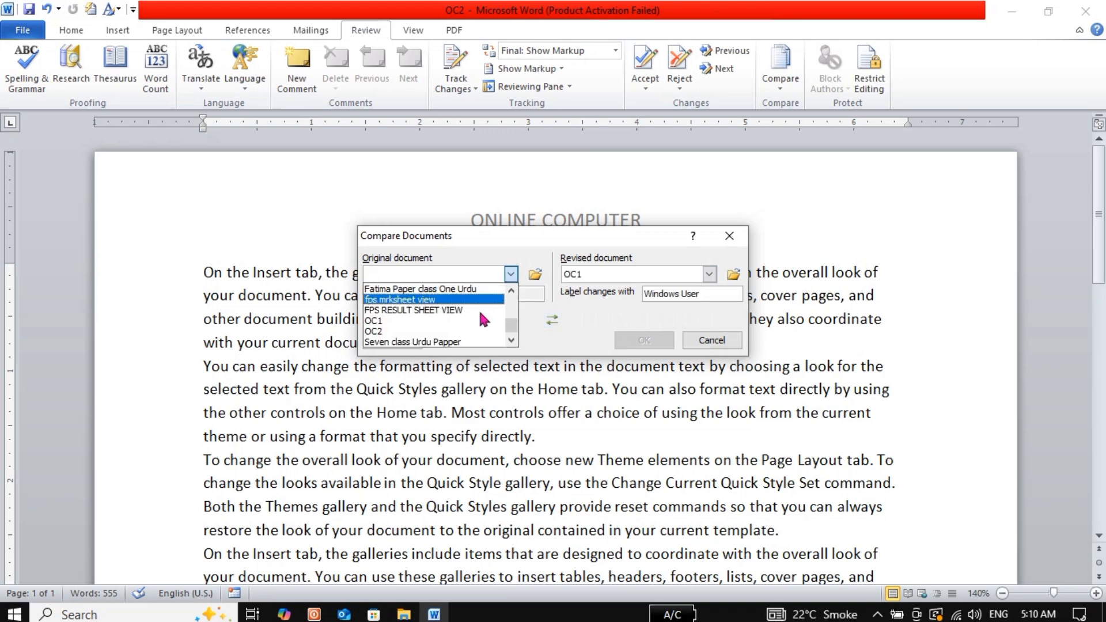
left_click(380, 321)
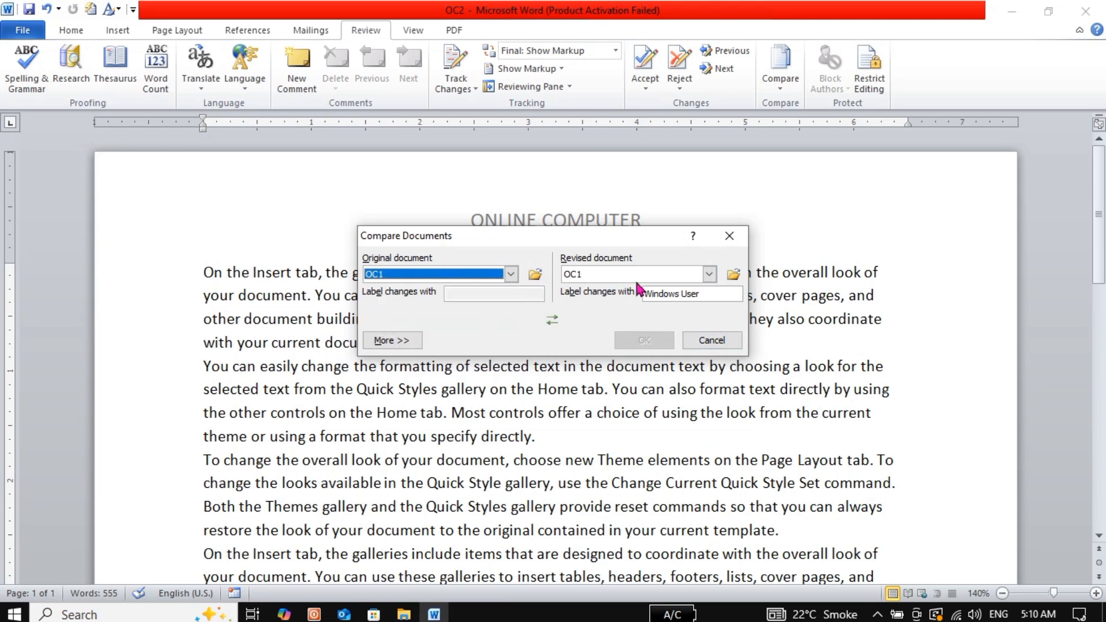
left_click(709, 275)
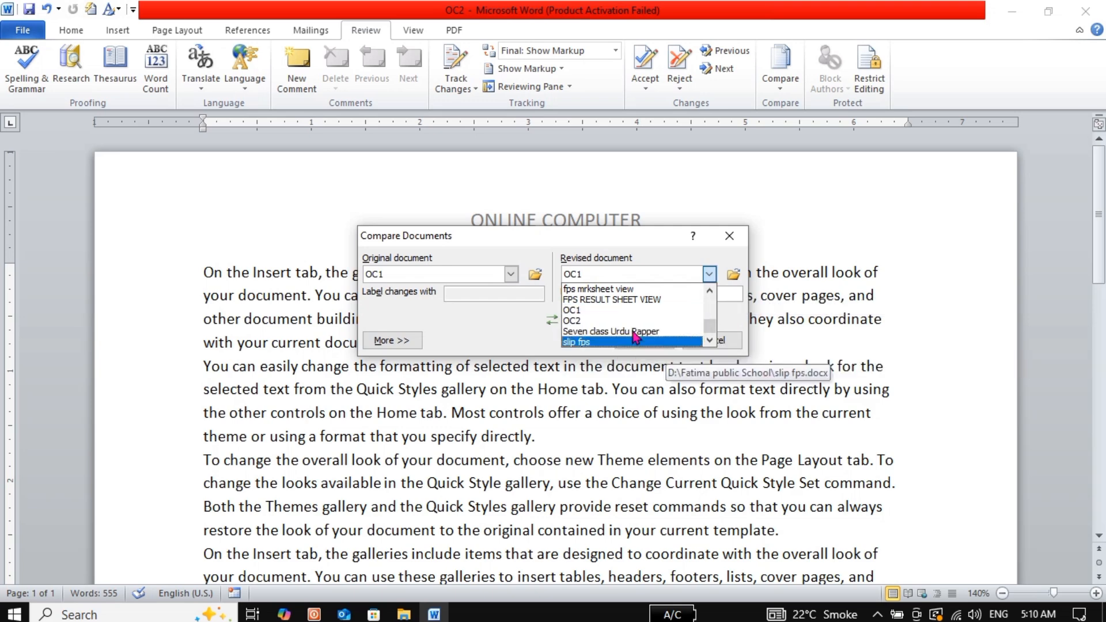
left_click(594, 321)
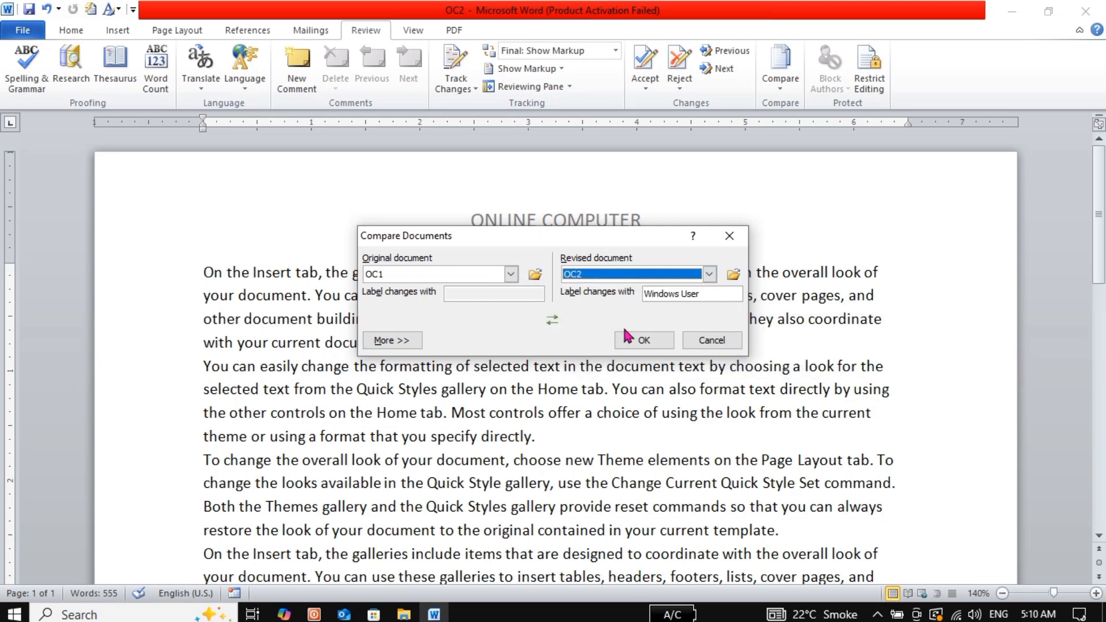
left_click(629, 345)
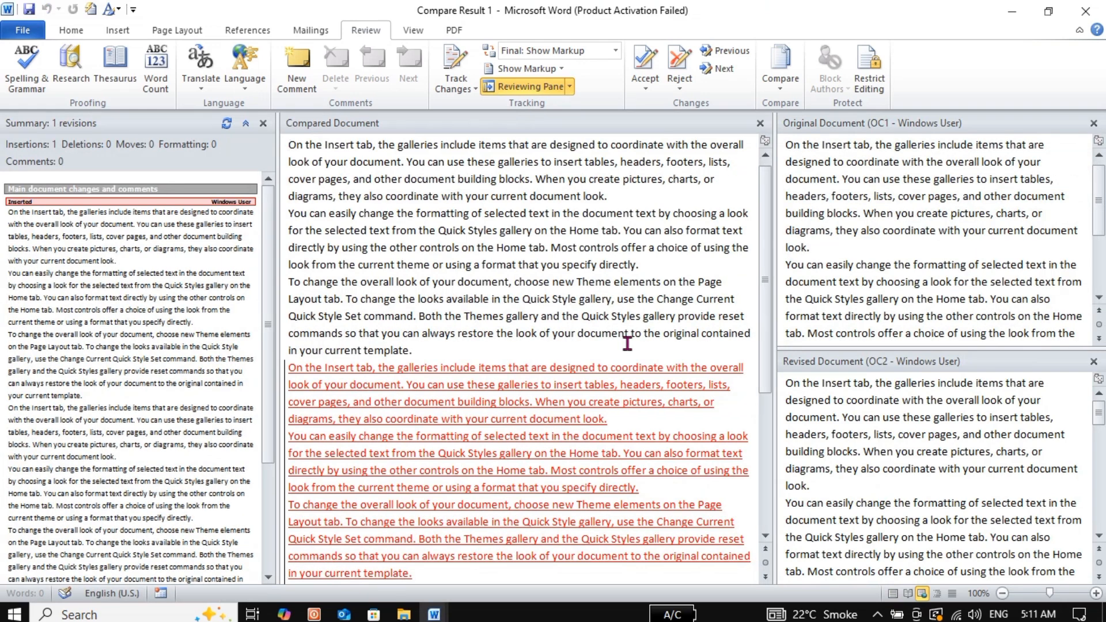
Close the Original, Revised and Reviewing panes and select the red inserted paragraphs at the end
left_click(1096, 128)
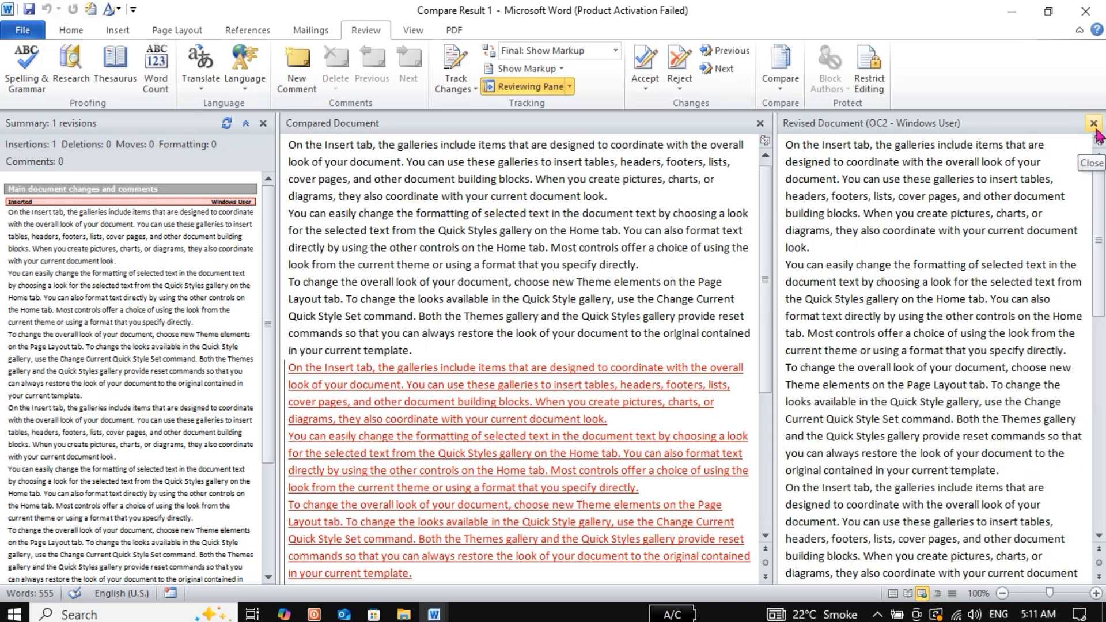
left_click(1094, 124)
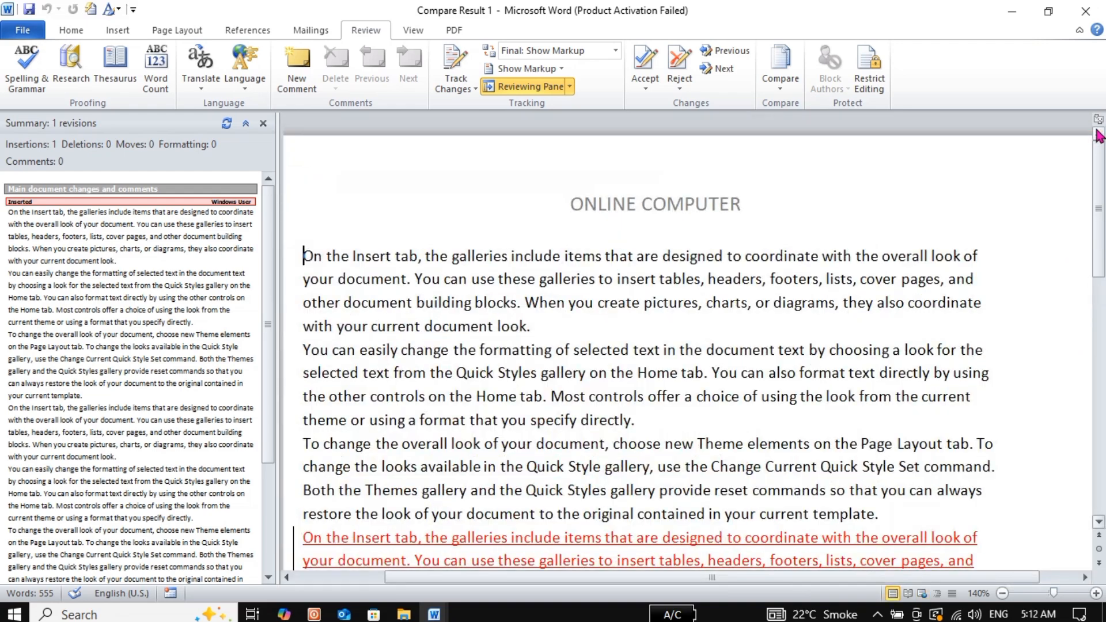
left_click(263, 123)
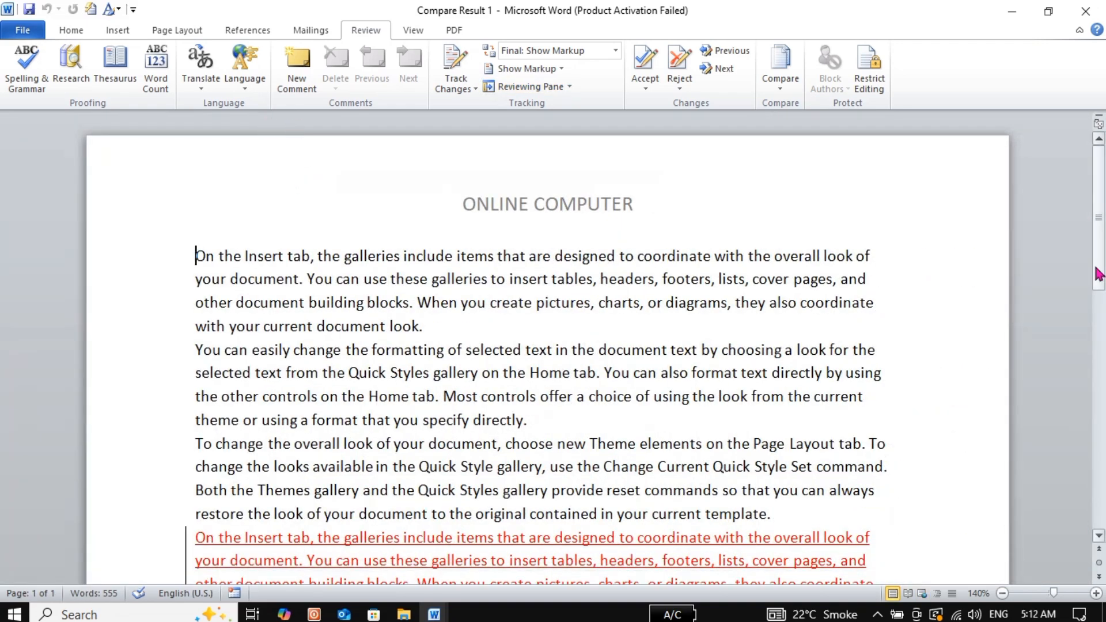
left_click_drag(1099, 275, 1102, 364)
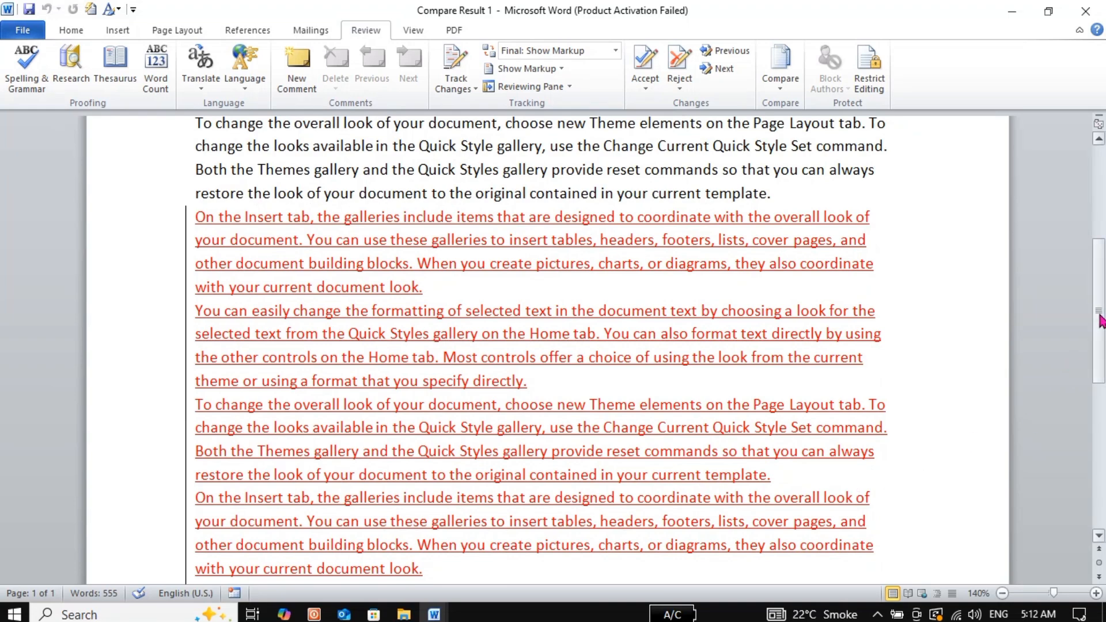
left_click_drag(1101, 320, 1100, 478)
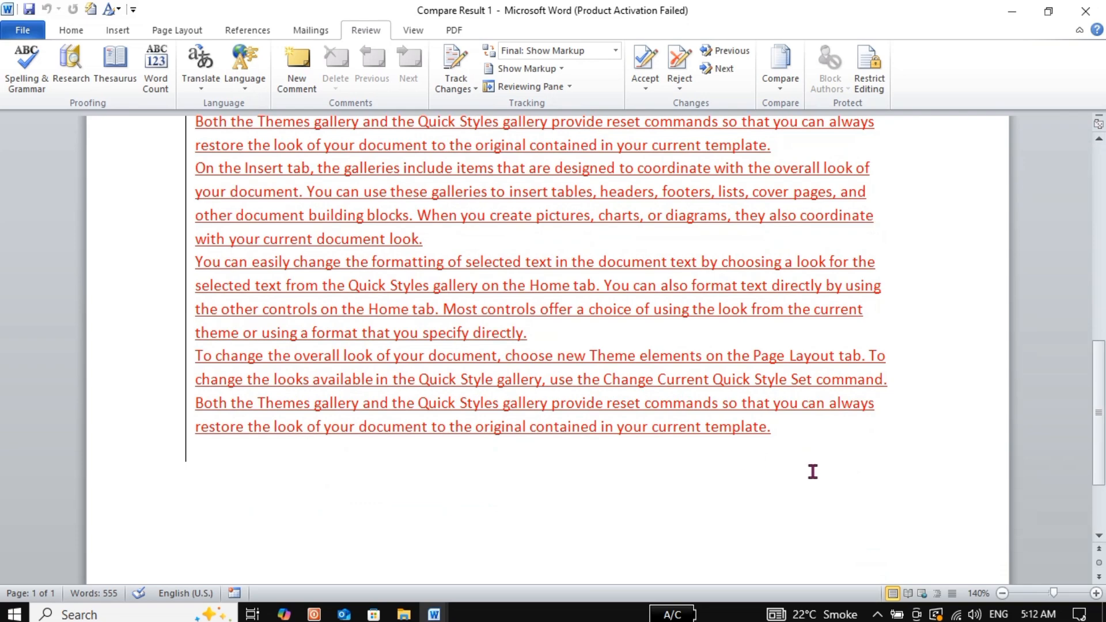
left_click_drag(812, 472, 243, 349)
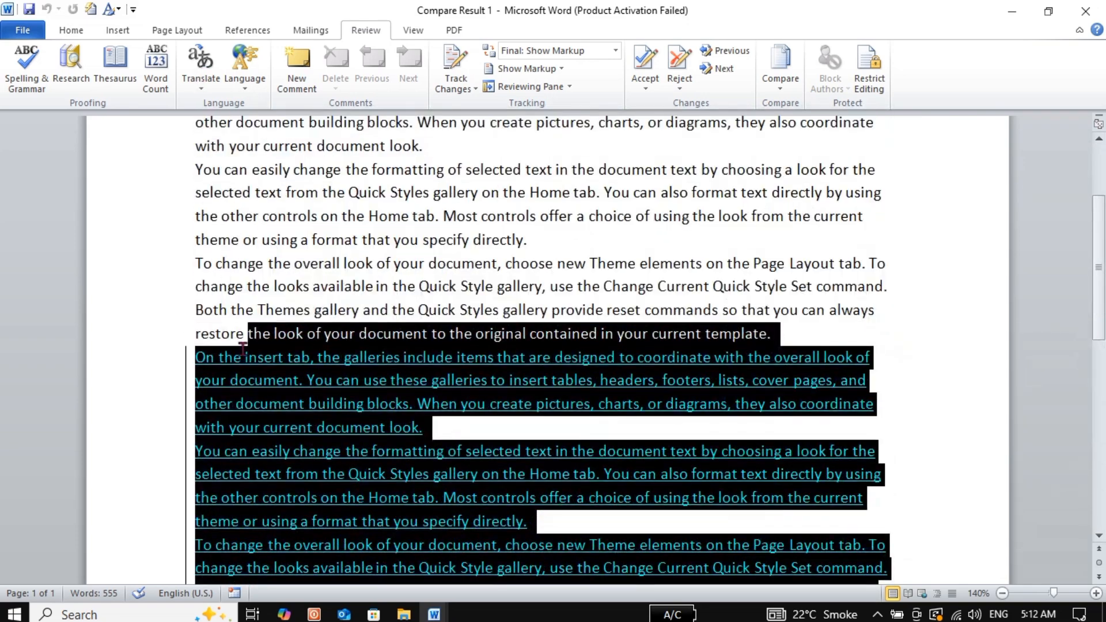
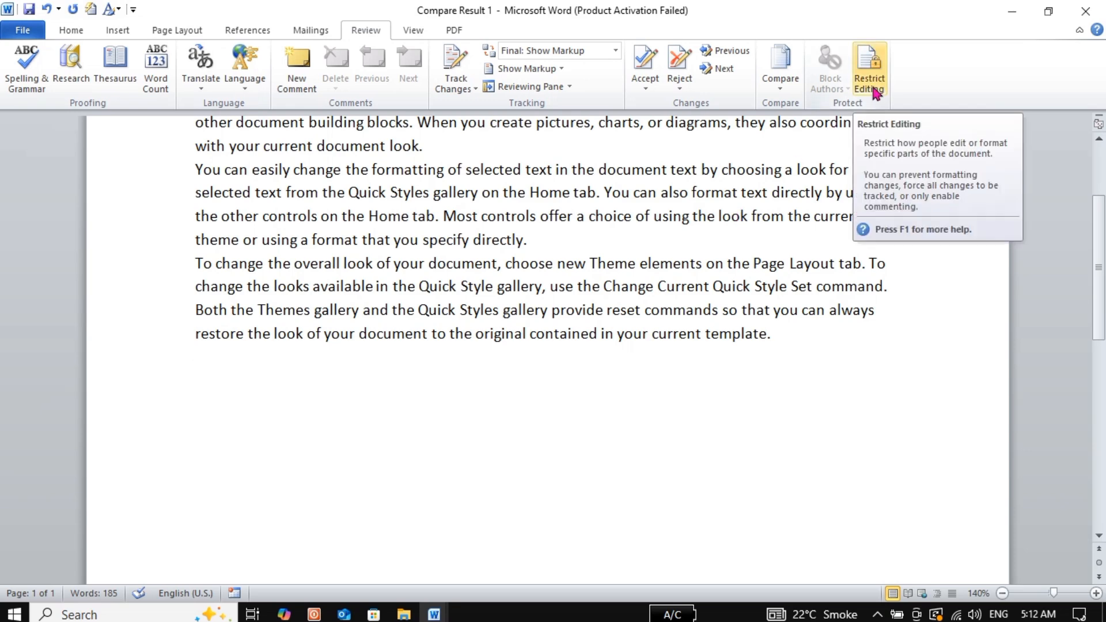
Restrict editing to No changes (read only) with Everyone excepted, and enforce it with a password
left_click(873, 91)
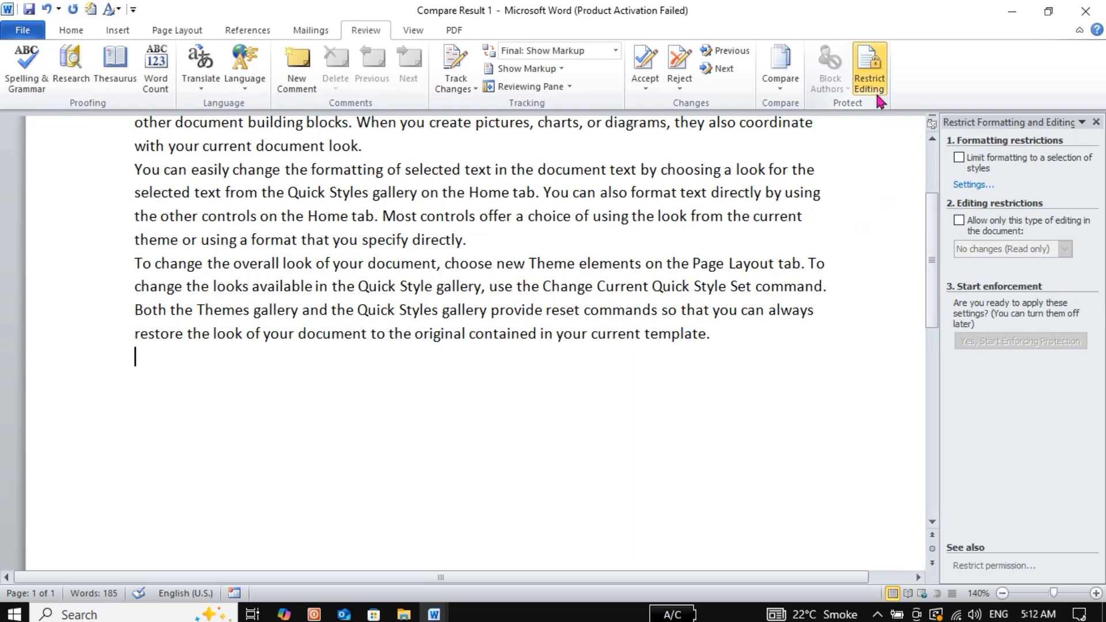
left_click(964, 224)
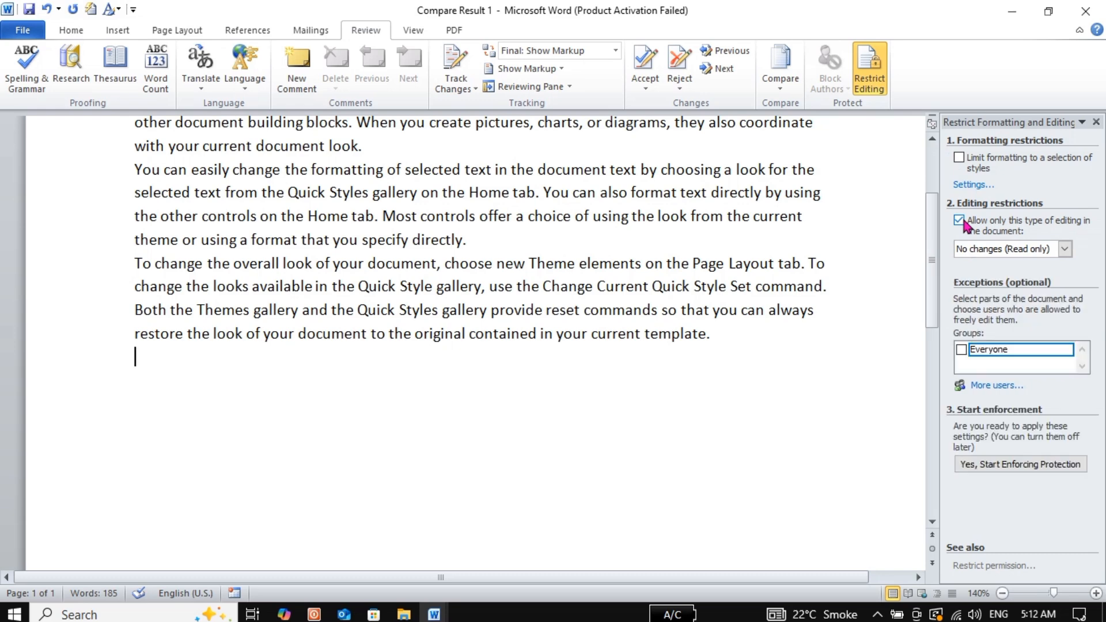
left_click(963, 352)
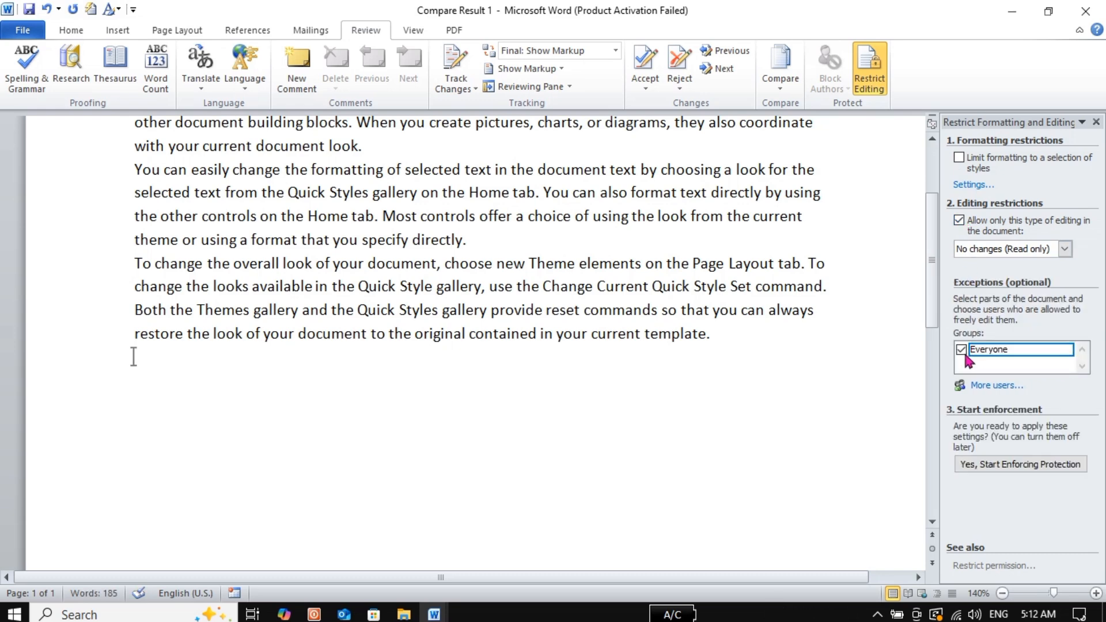
left_click(986, 475)
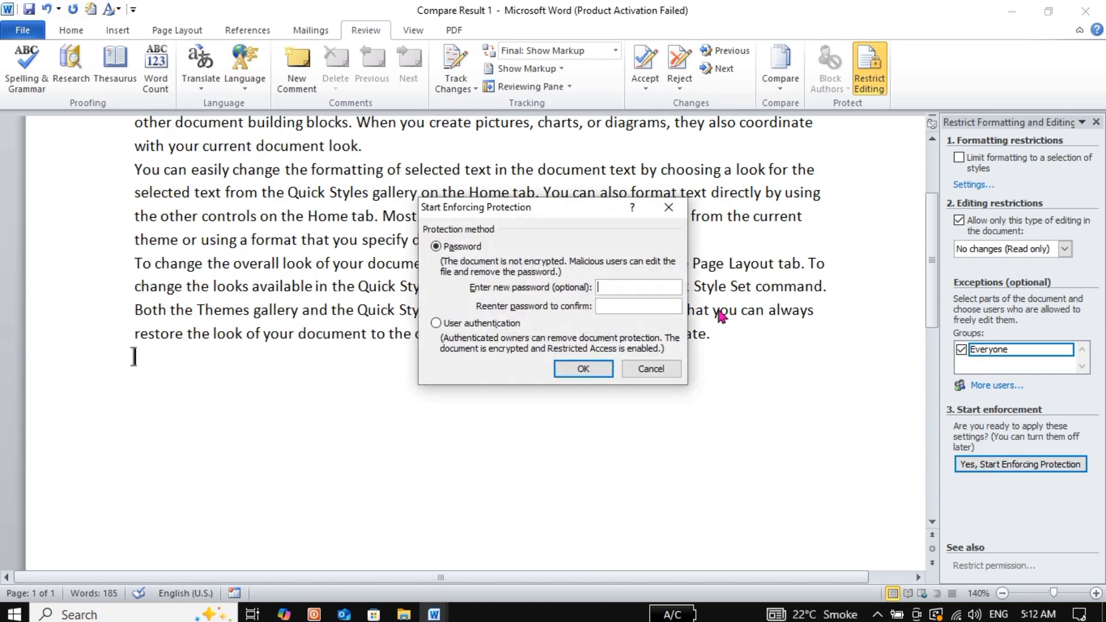
type("••••••••")
key("Return")
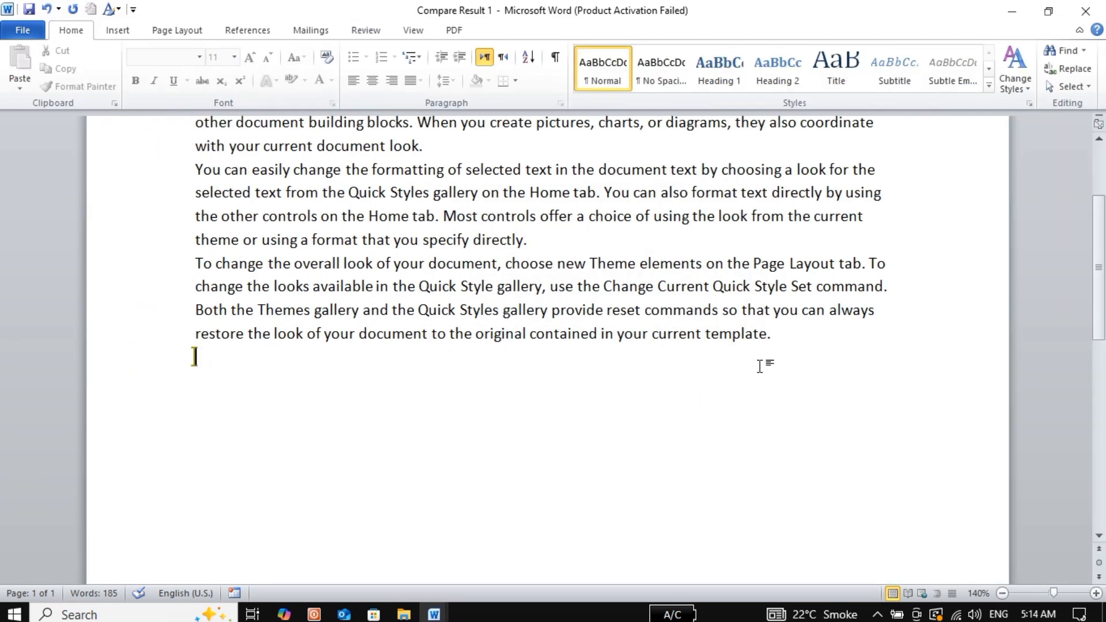
After a blocked attempt to delete the last paragraph, stop the protection using the password
left_click_drag(768, 363, 225, 266)
key("Delete")
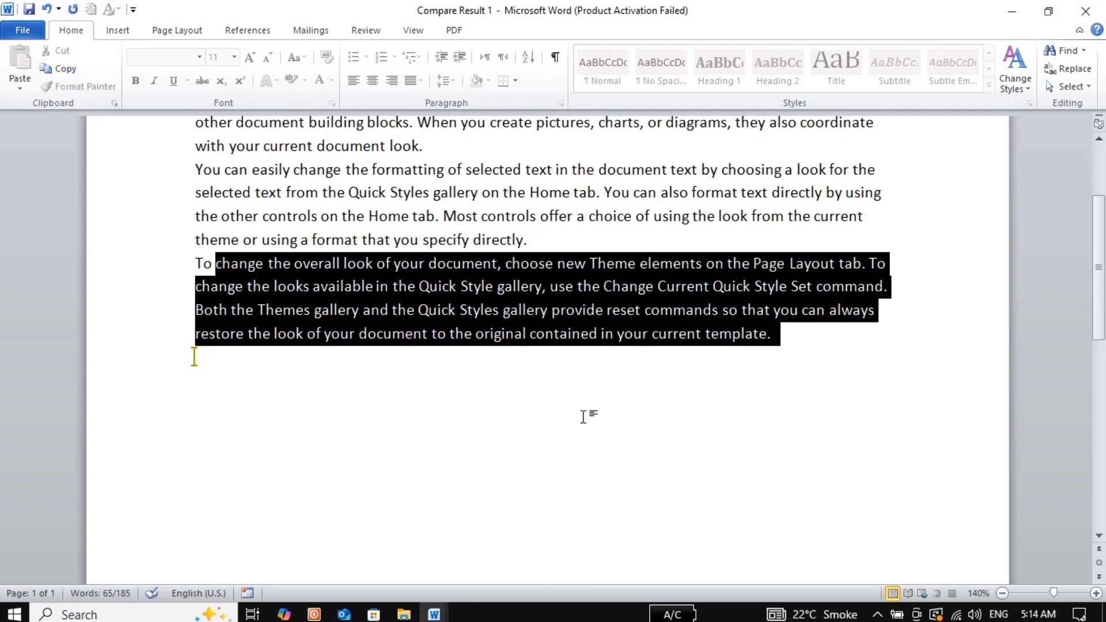
left_click(653, 334)
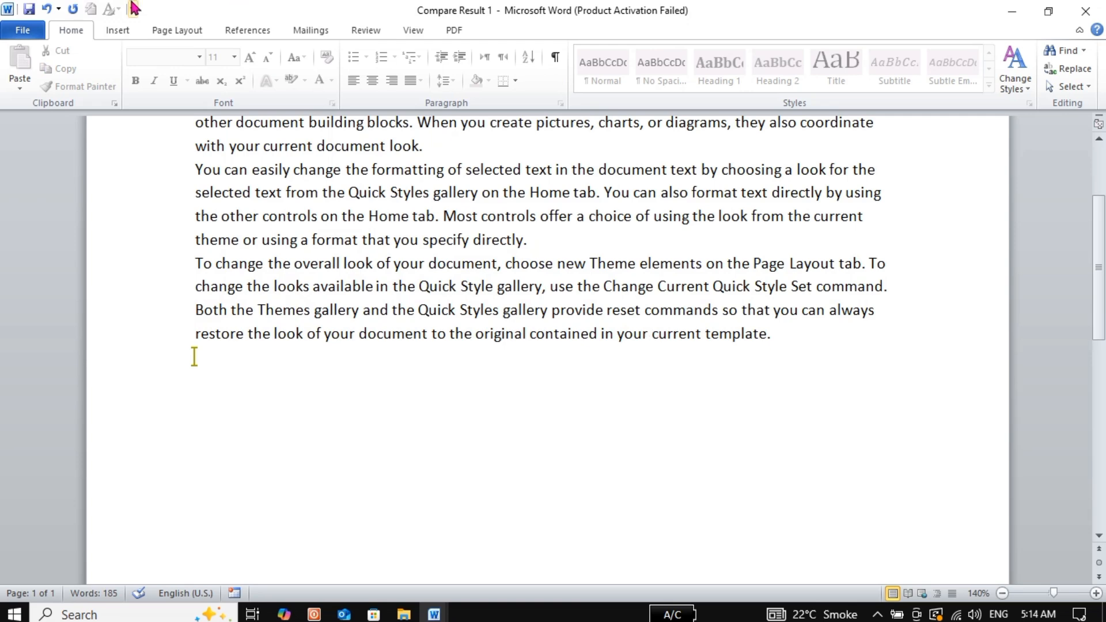
left_click(370, 32)
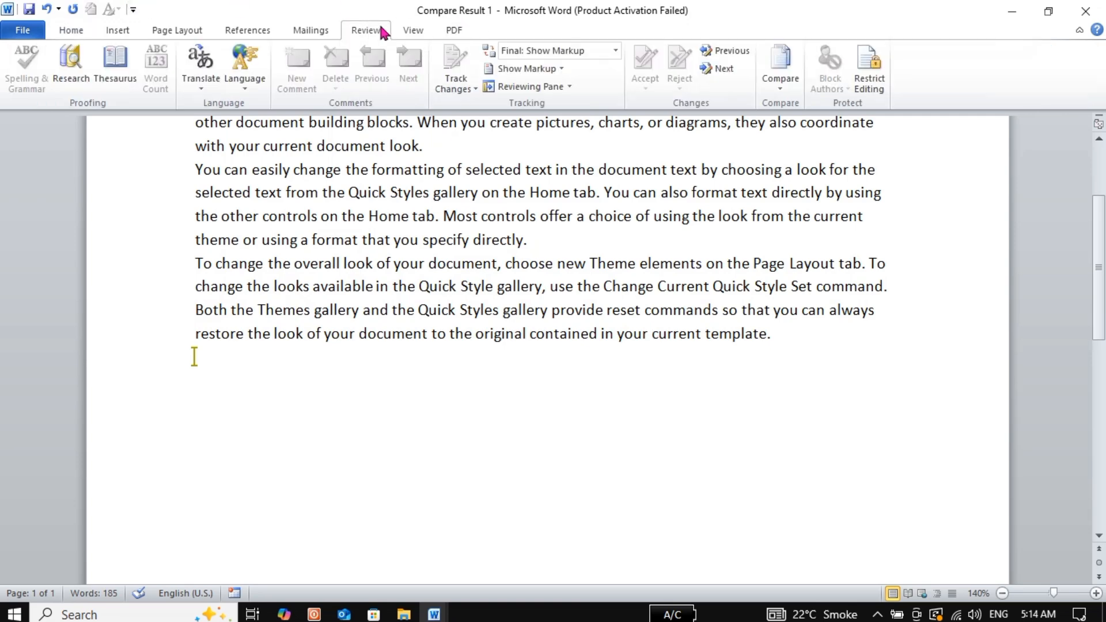
left_click(872, 72)
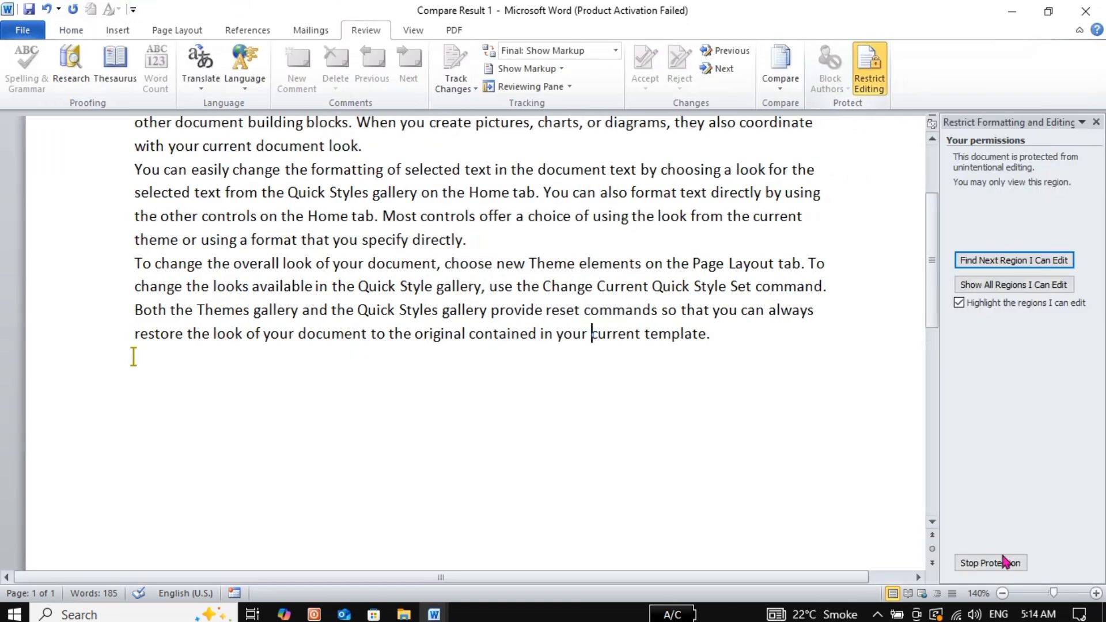
left_click(970, 567)
type("1234")
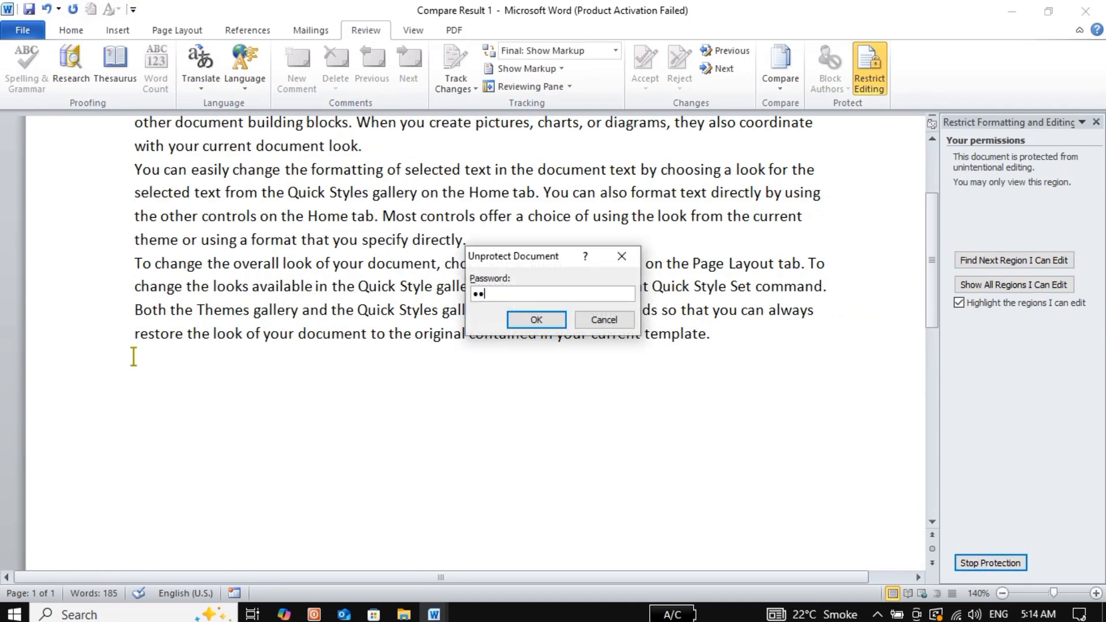
key("Return")
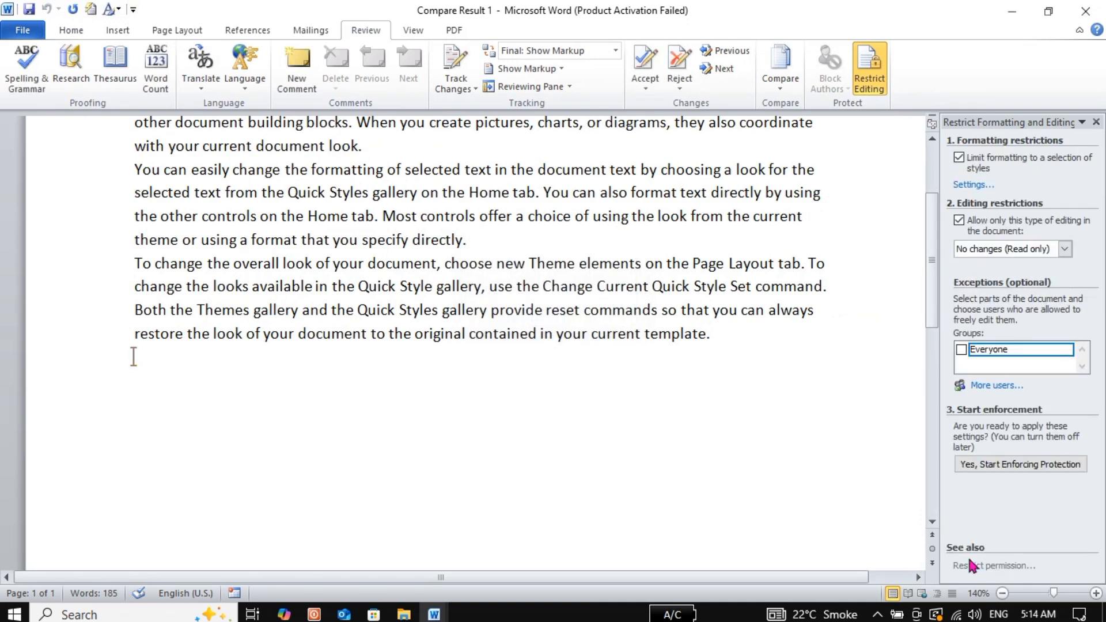
Select and delete all document text, then close the Restrict Editing pane
key("ctrl+a")
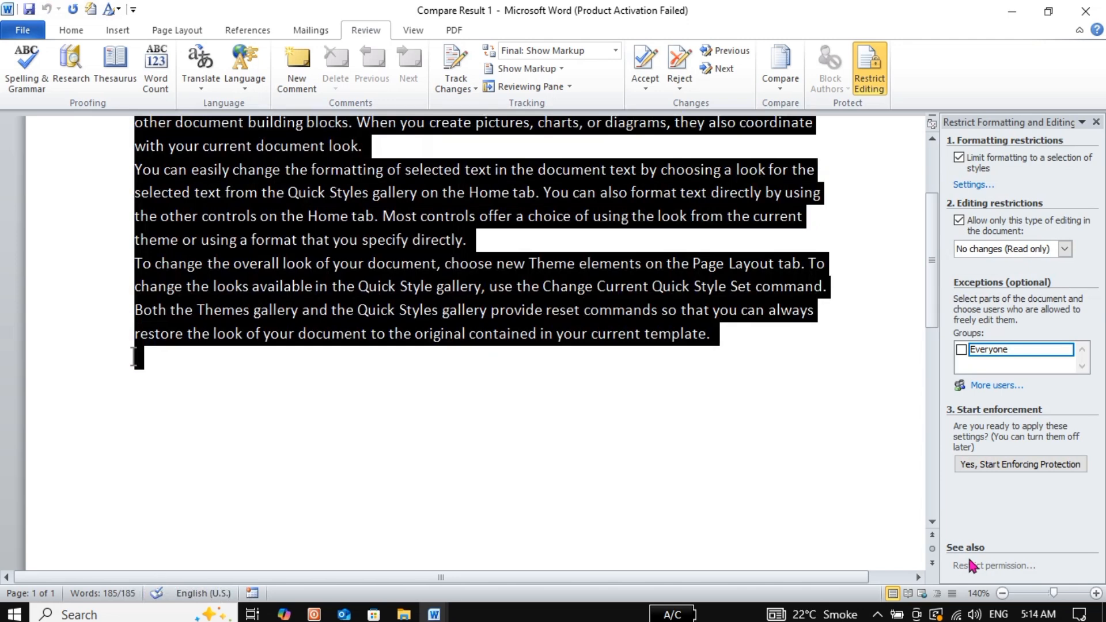
key("Delete")
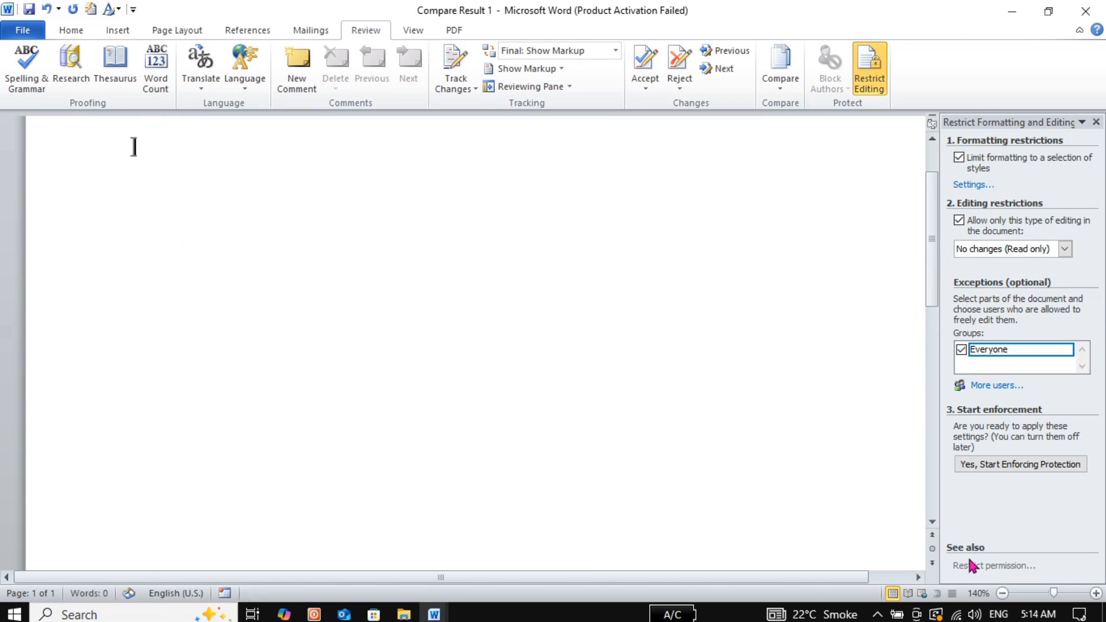
left_click(1096, 121)
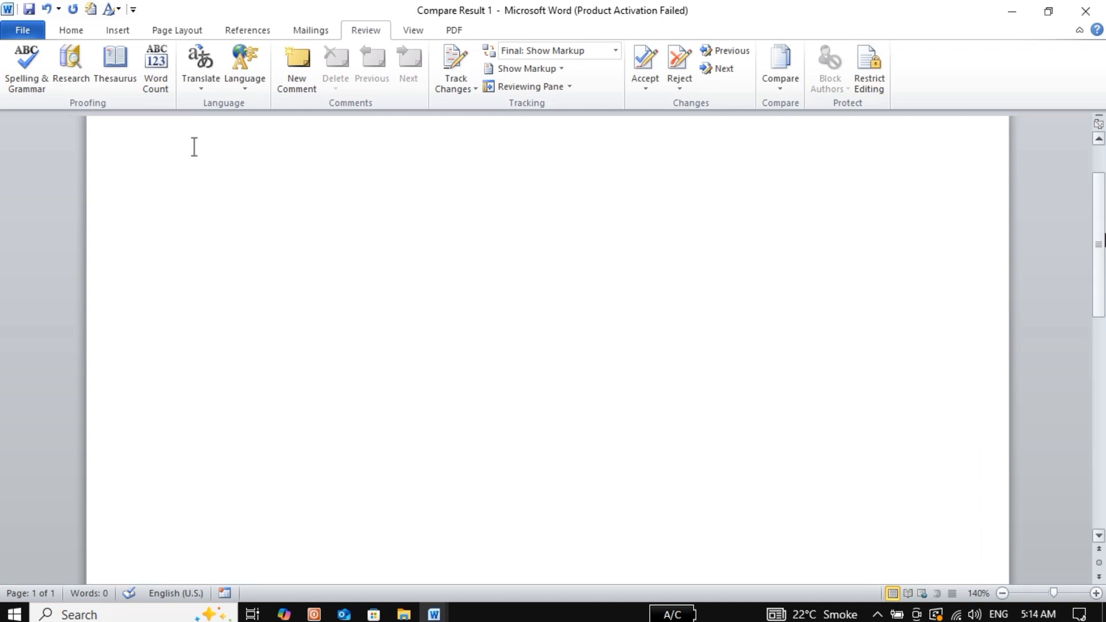
Generate three paragraphs of sample text below the header with the RAND() formula
scroll(1099, 202, "up", 3)
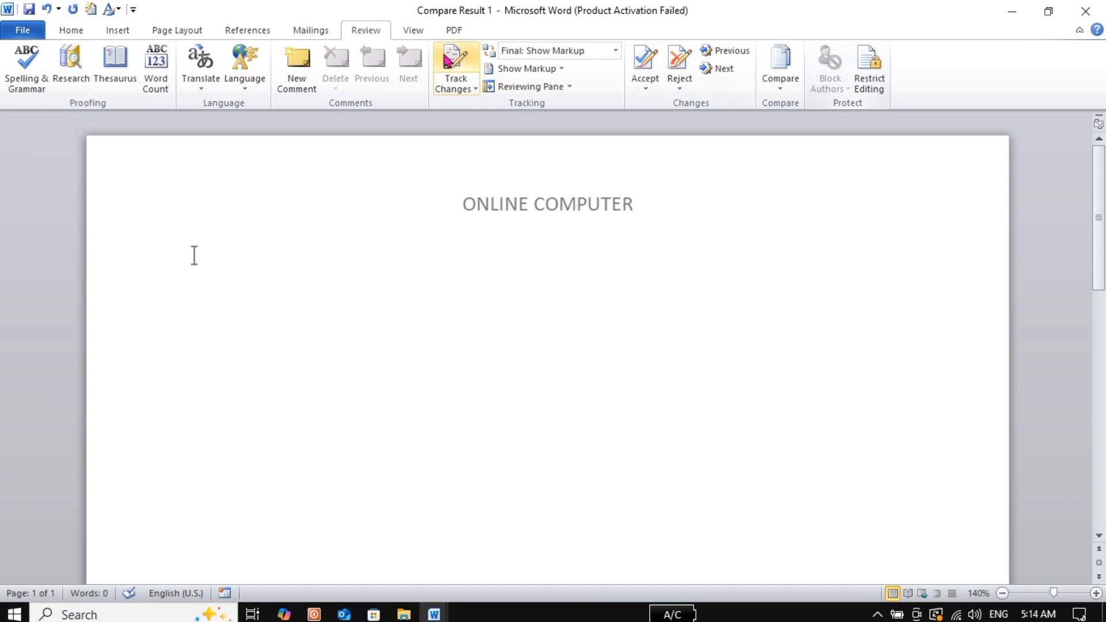
left_click(411, 35)
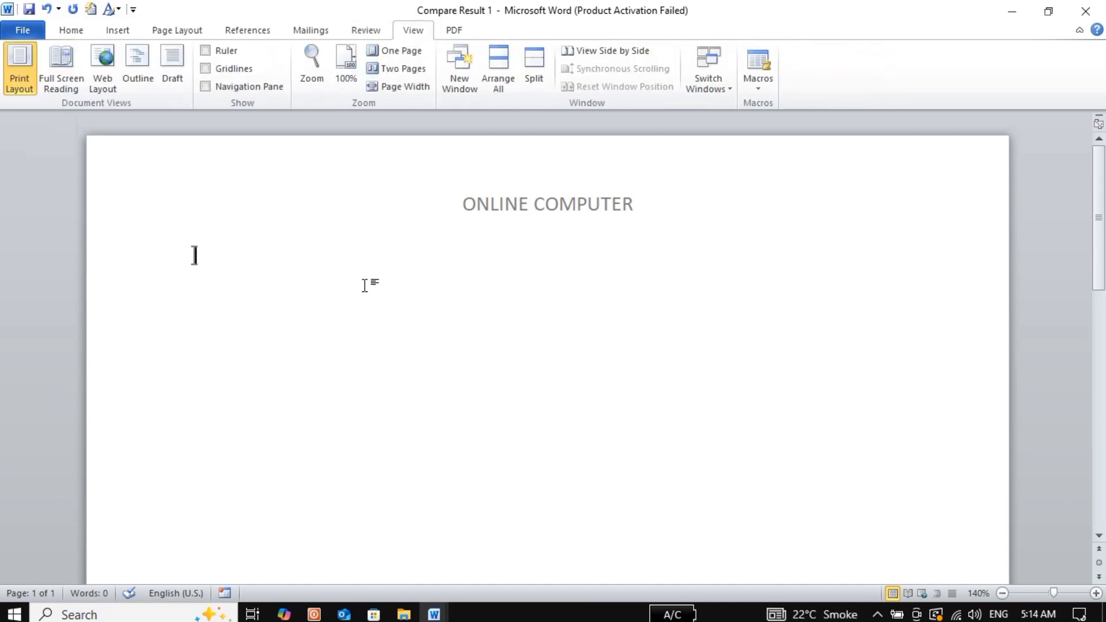
type("H")
key("BackSpace")
type("H")
type("RA")
type("ND")
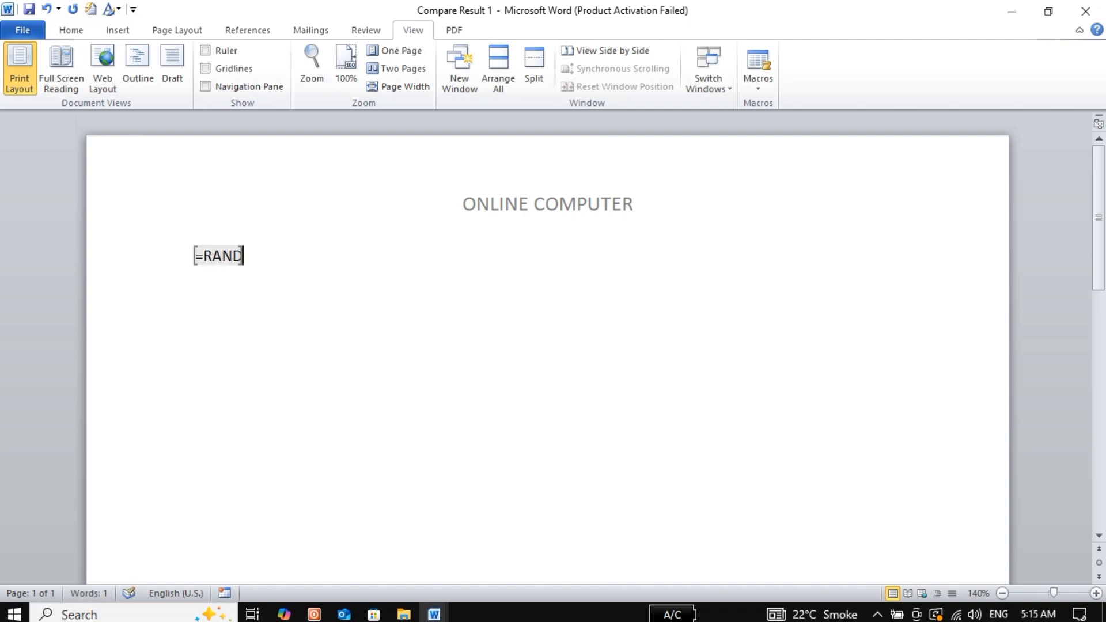
type("()")
key("Return")
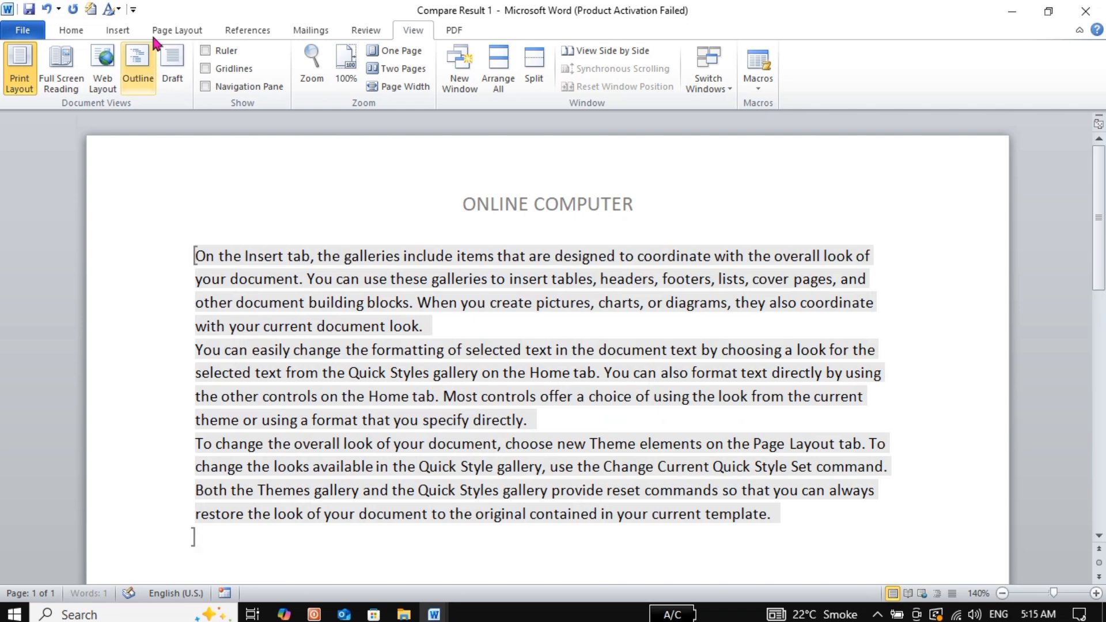
Uncheck the formatting and editing restrictions, confirm removing the exceptions, and close the pane
left_click(357, 34)
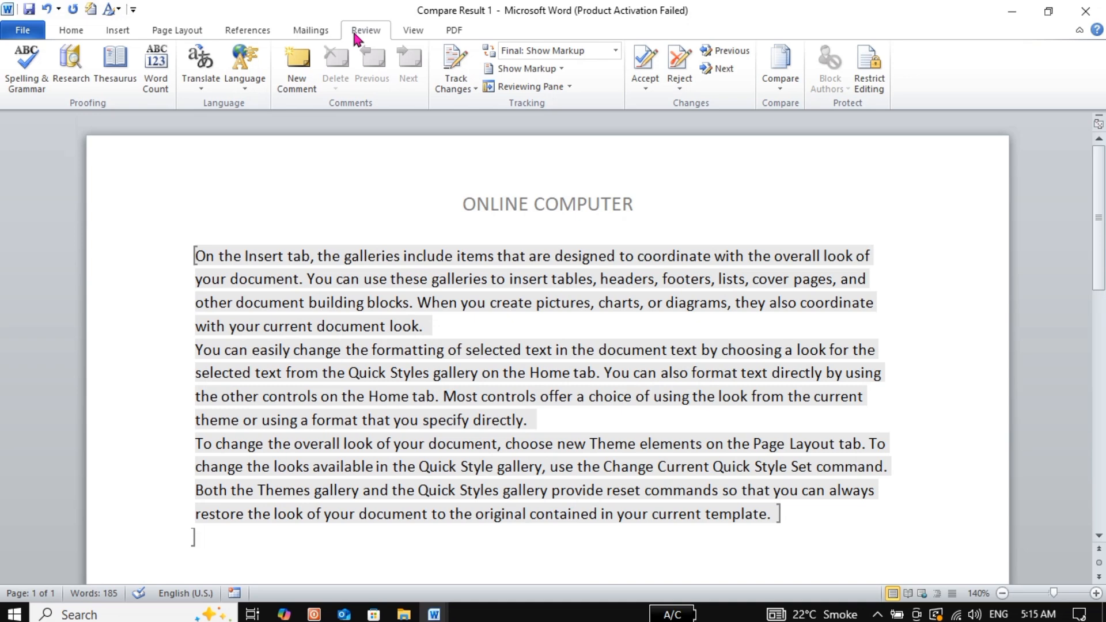
left_click(871, 81)
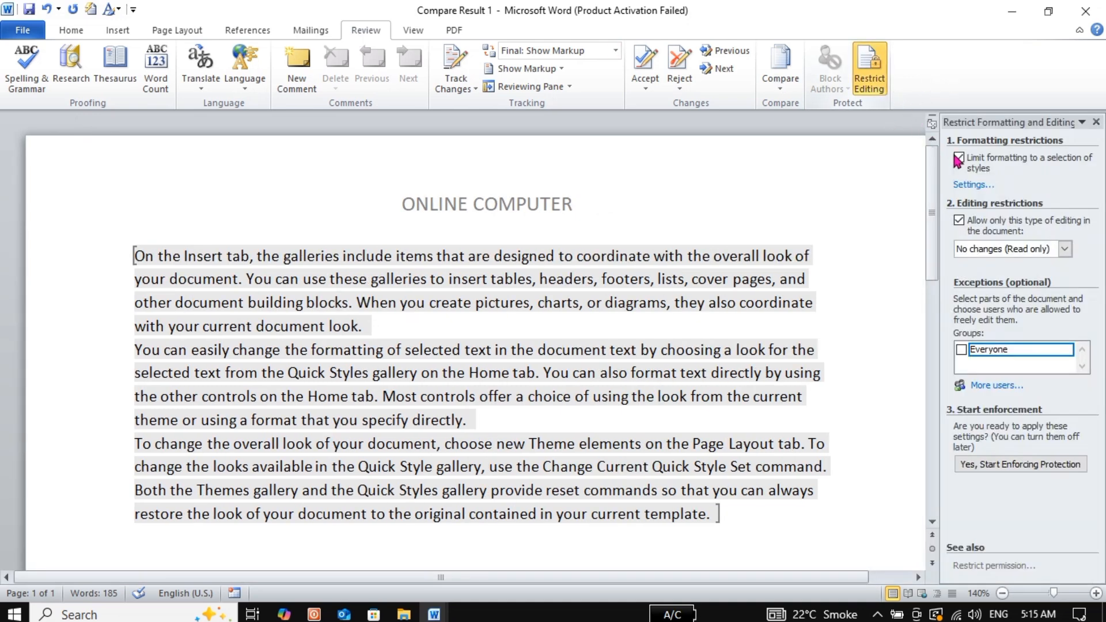
left_click(959, 158)
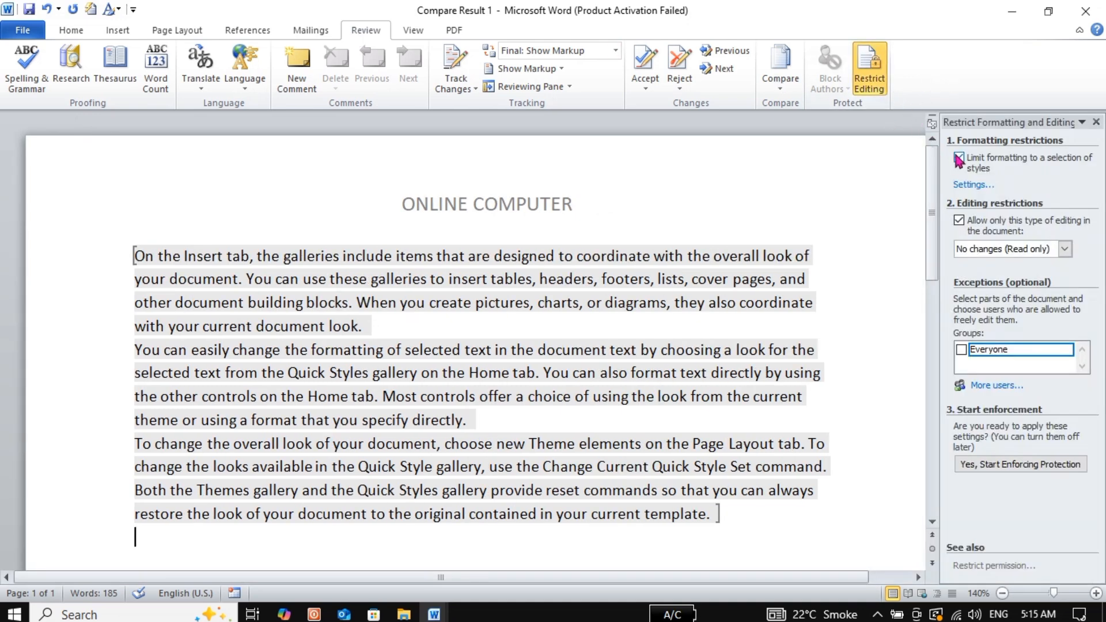
left_click(959, 220)
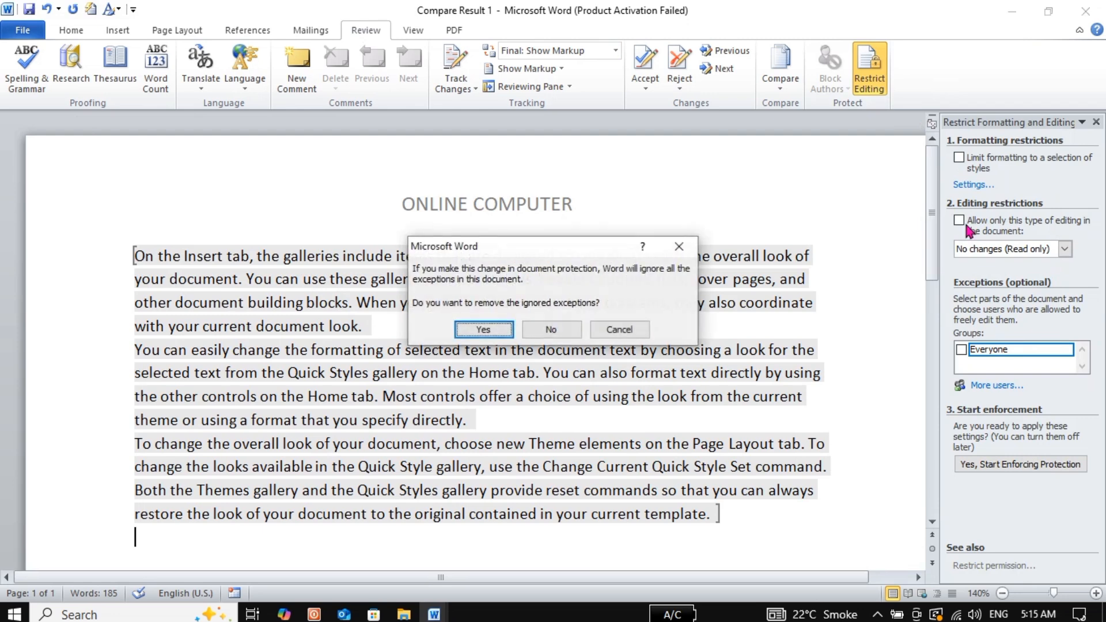
left_click(481, 330)
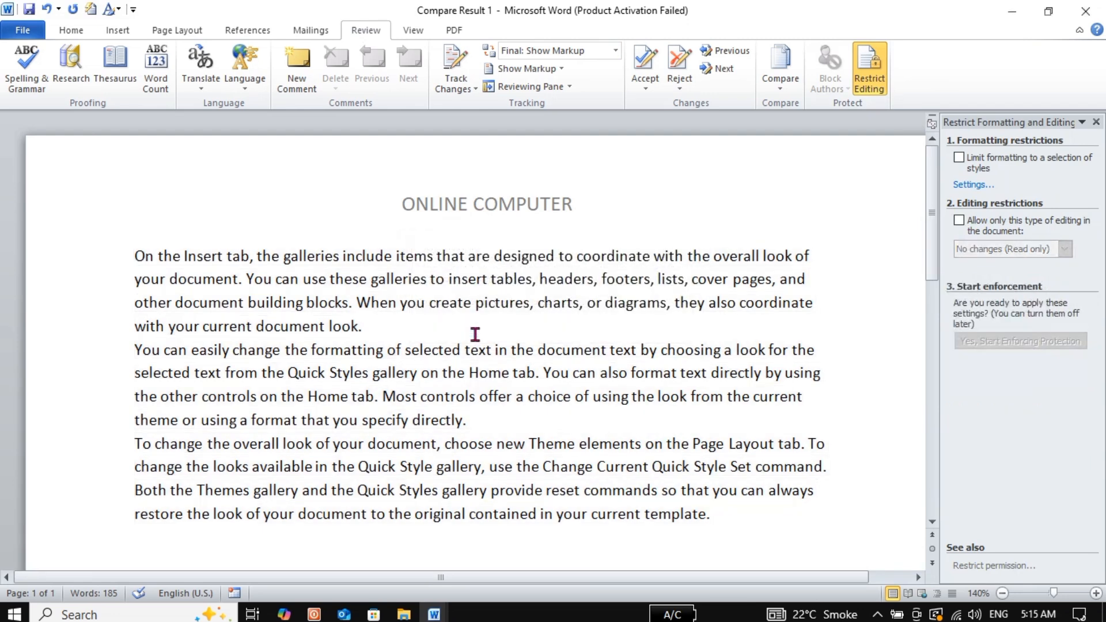
left_click(1097, 122)
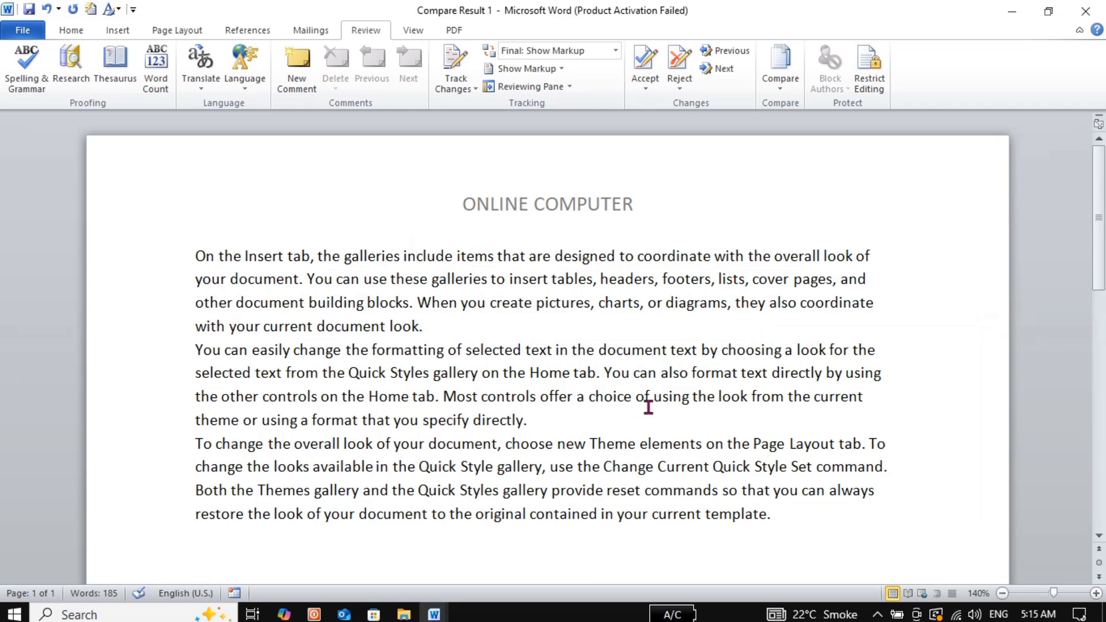
left_click(413, 31)
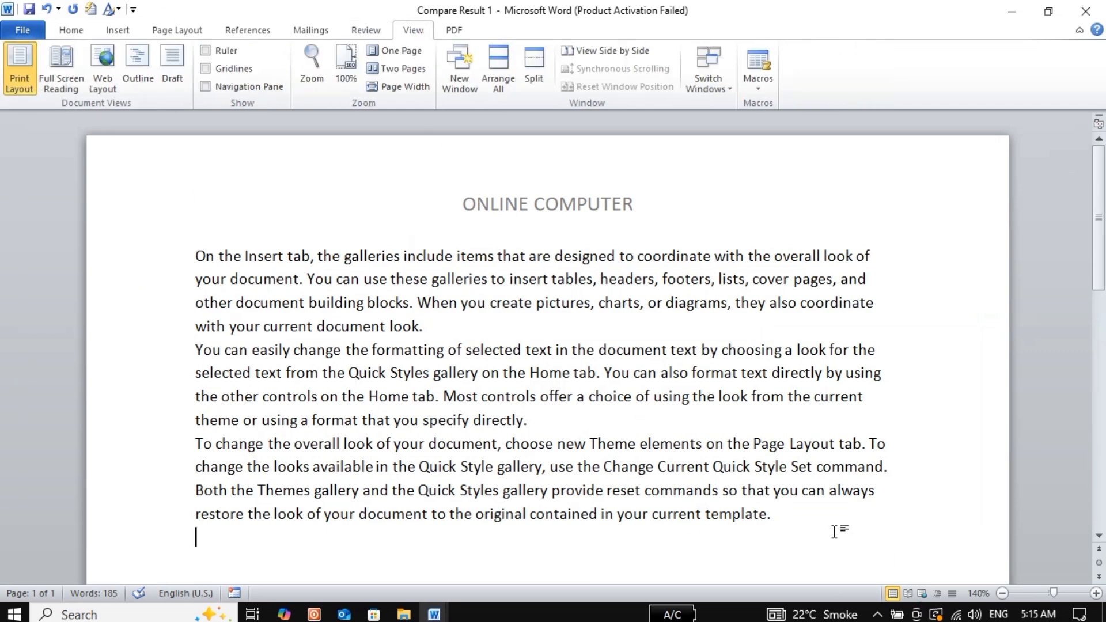
Generate ten more sample paragraphs with =RAND(10), then scroll back to the top of page 1
type("=RA")
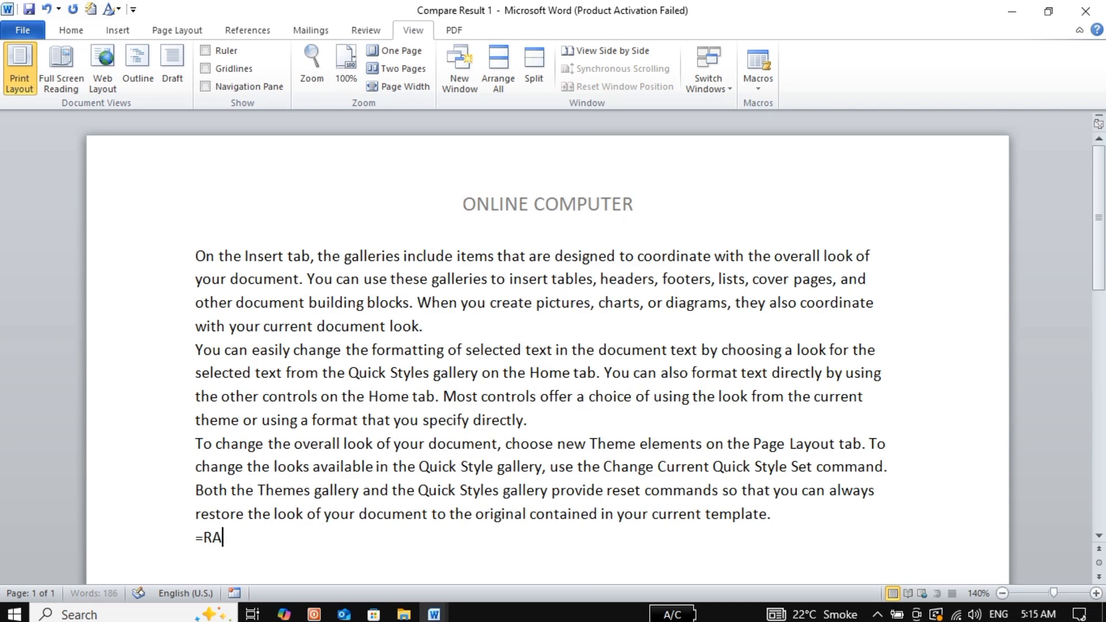
type("ND(10)")
key("Return")
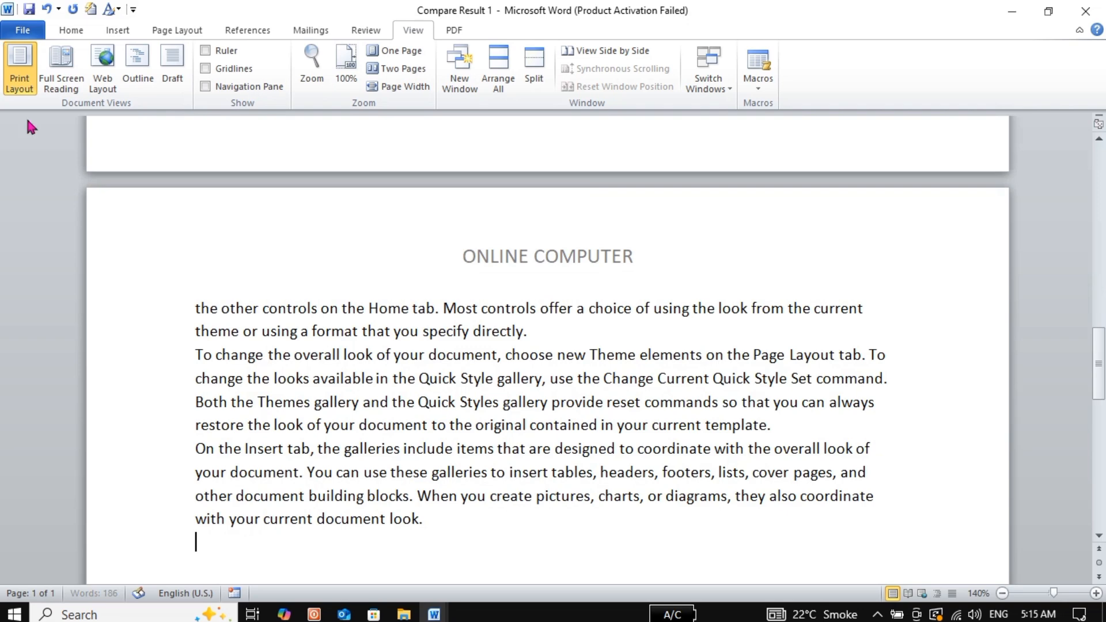
left_click_drag(1100, 388, 1102, 161)
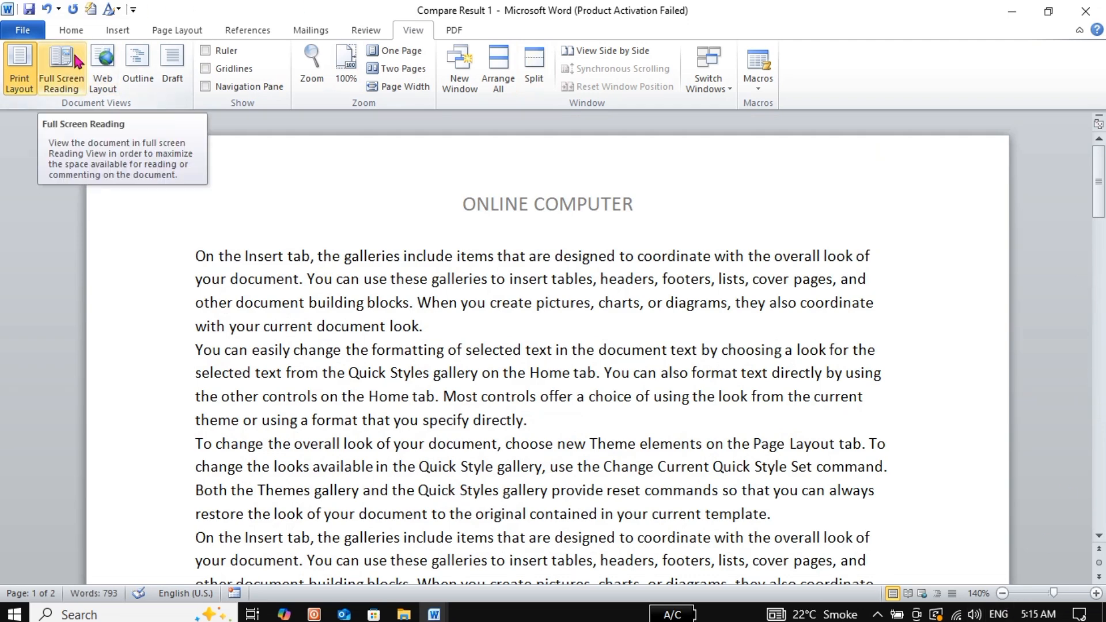
left_click(50, 72)
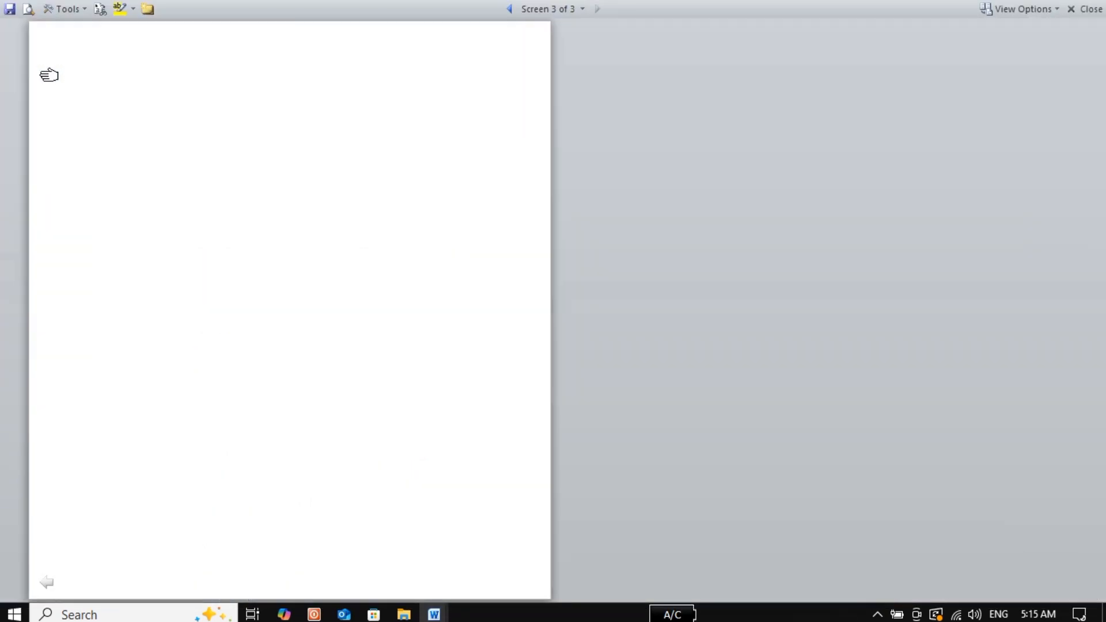
left_click(49, 583)
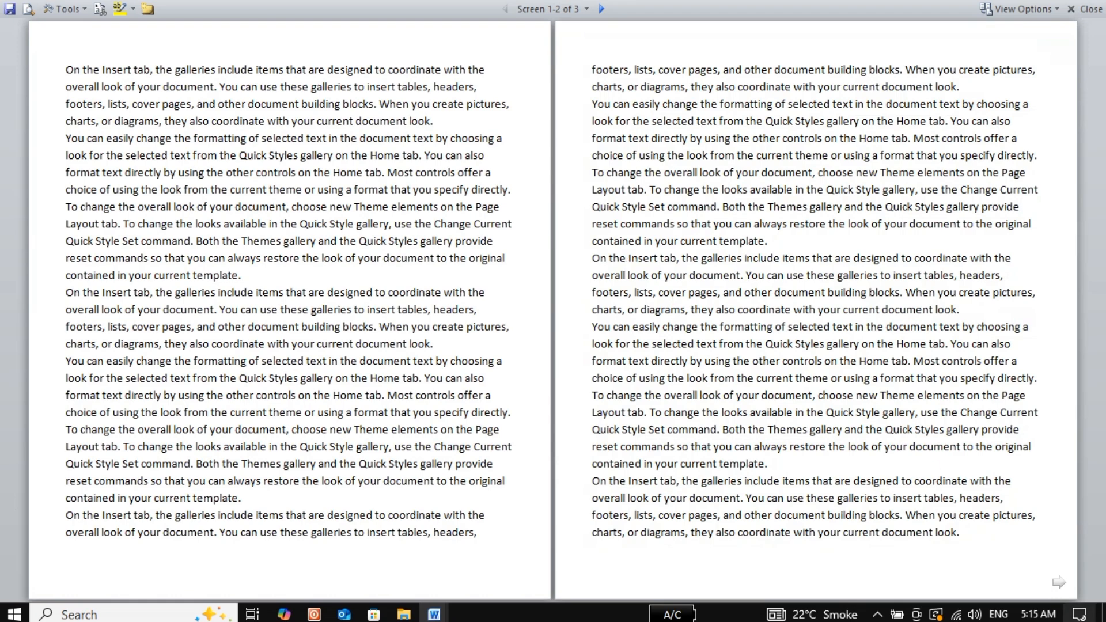
left_click(1057, 583)
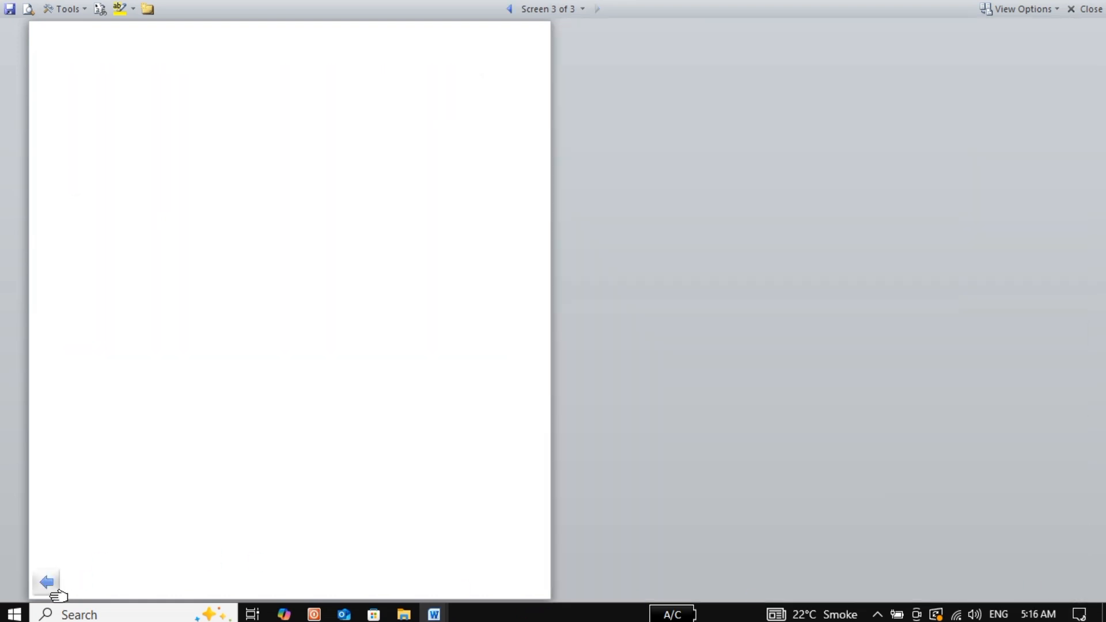
left_click(47, 582)
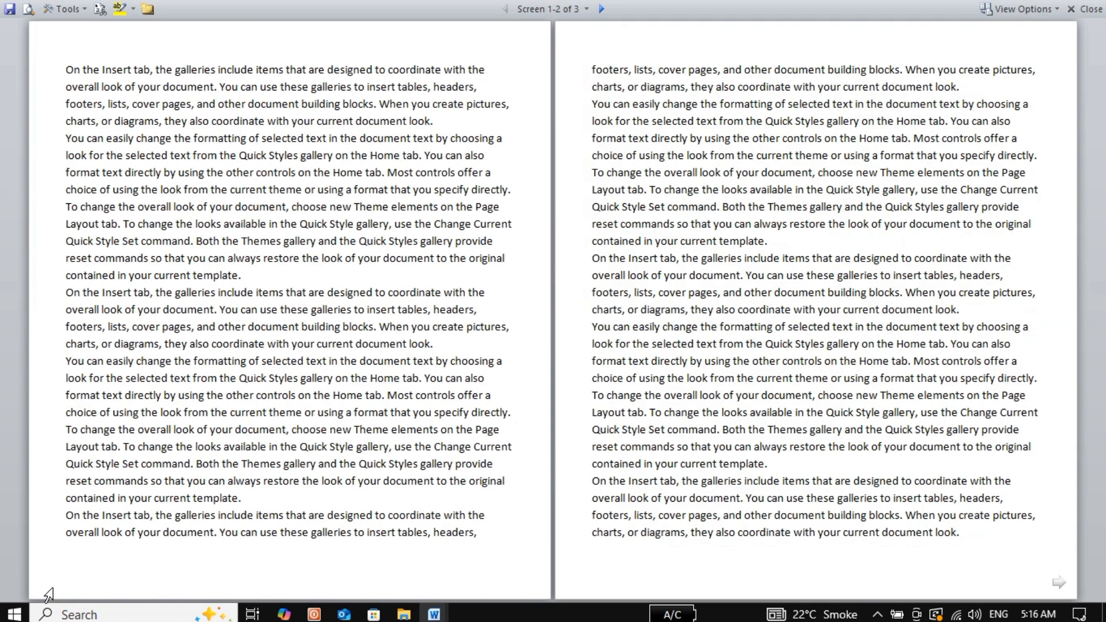
key("Escape")
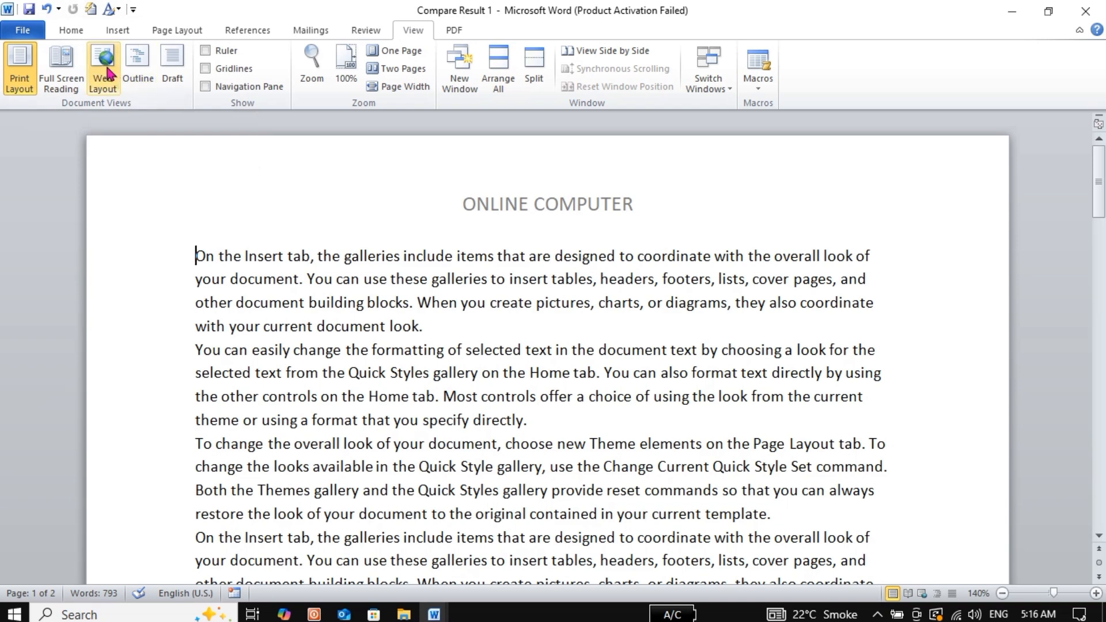
left_click(107, 73)
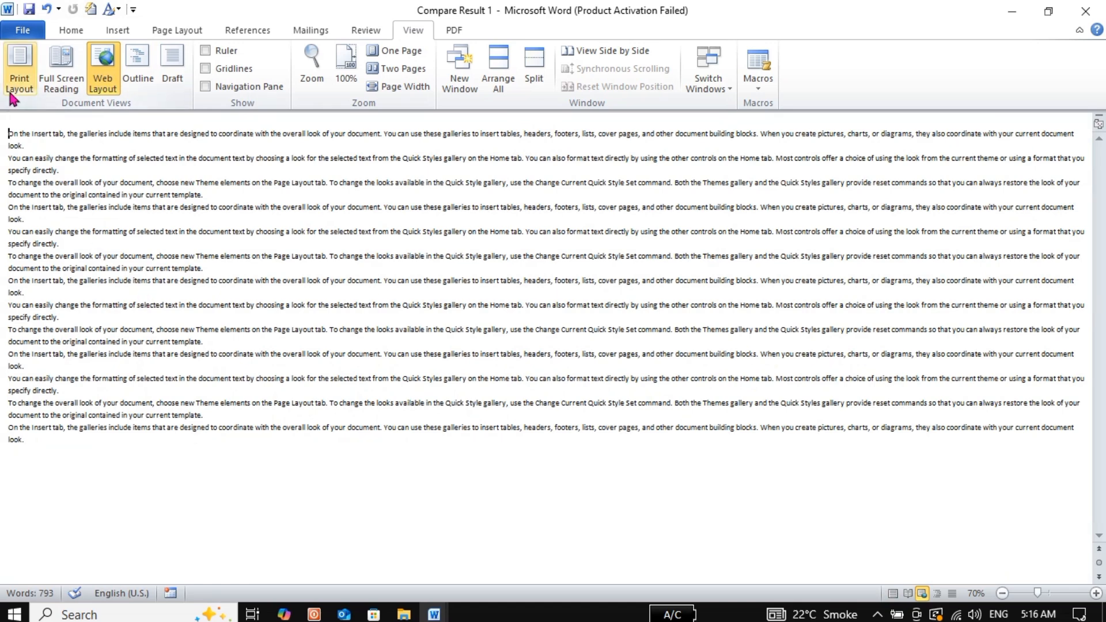
left_click(20, 69)
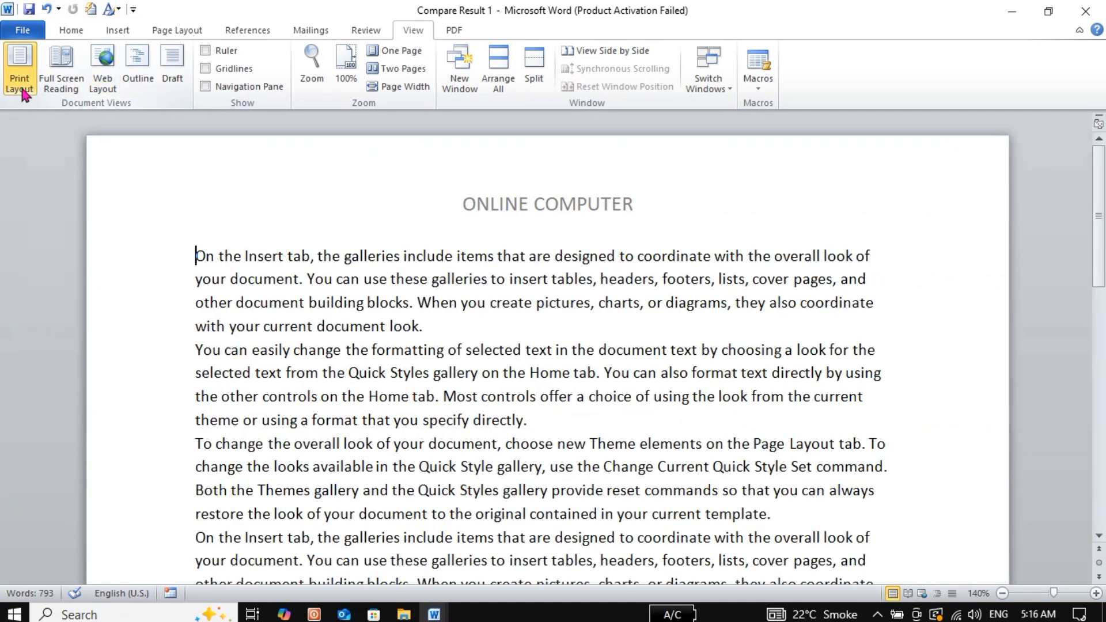
left_click(152, 75)
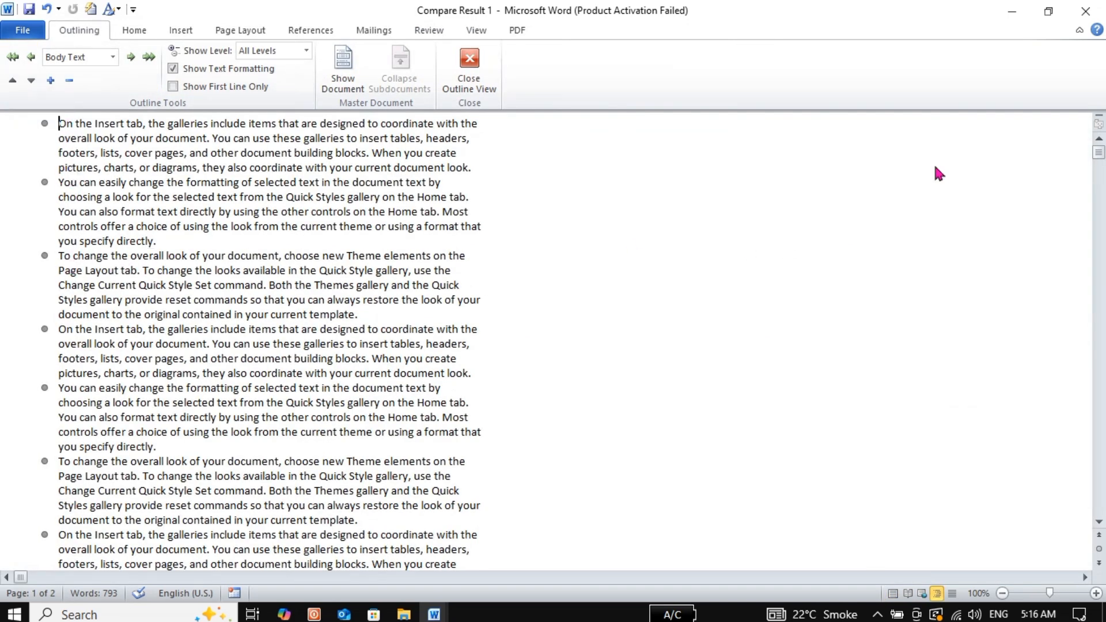
left_click_drag(1099, 157, 1100, 124)
left_click(478, 64)
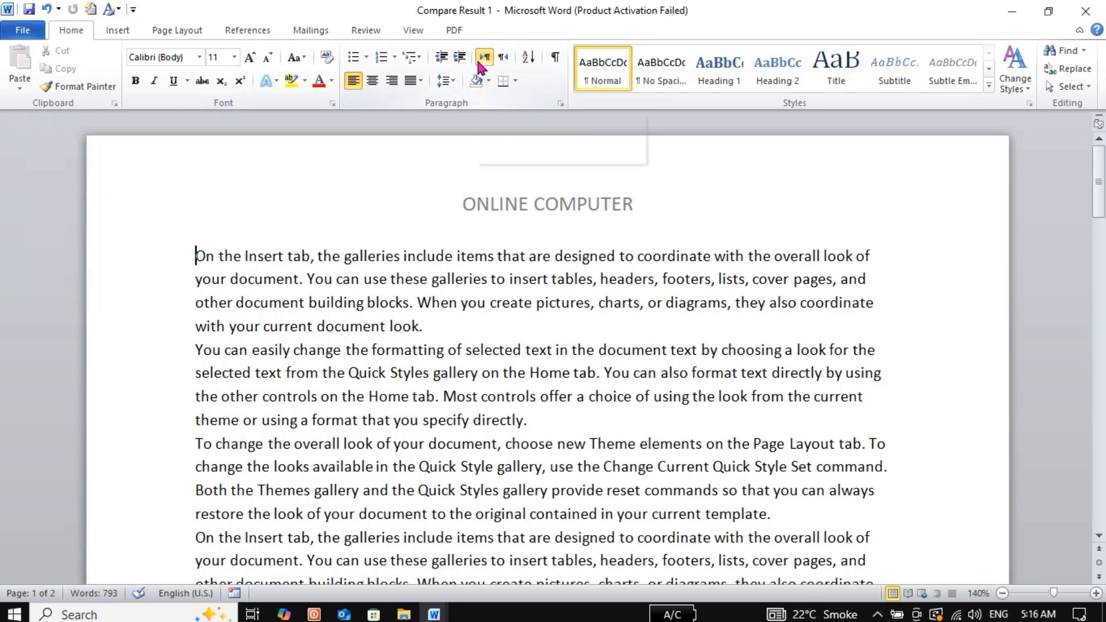
In Draft view, type a long line of filler capital letters on the last line, then return to Print Layout
left_click(412, 32)
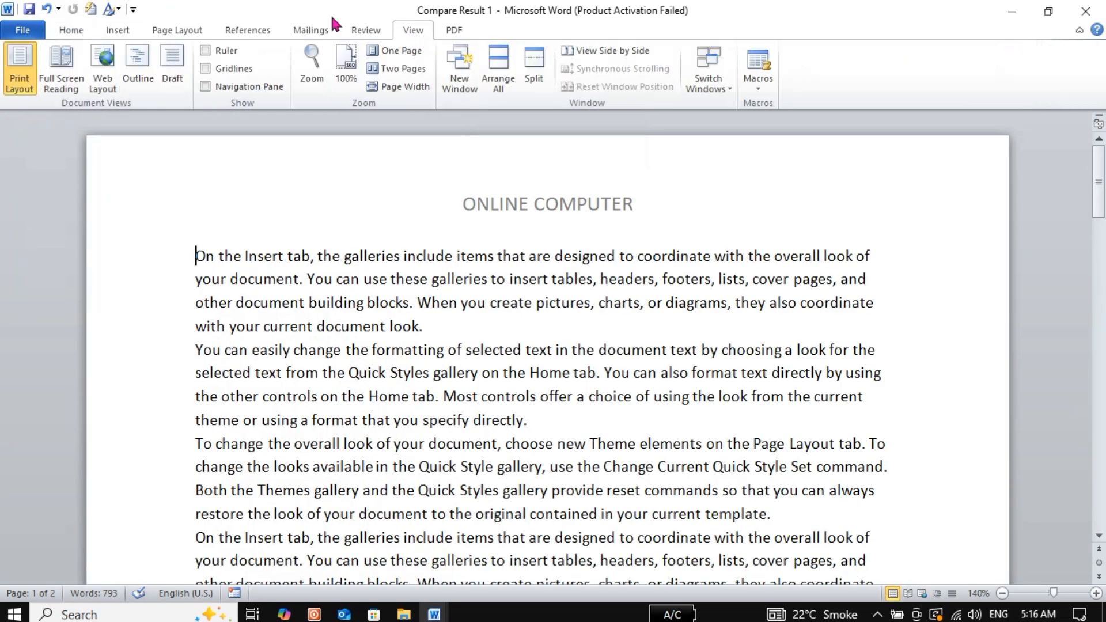
left_click(171, 69)
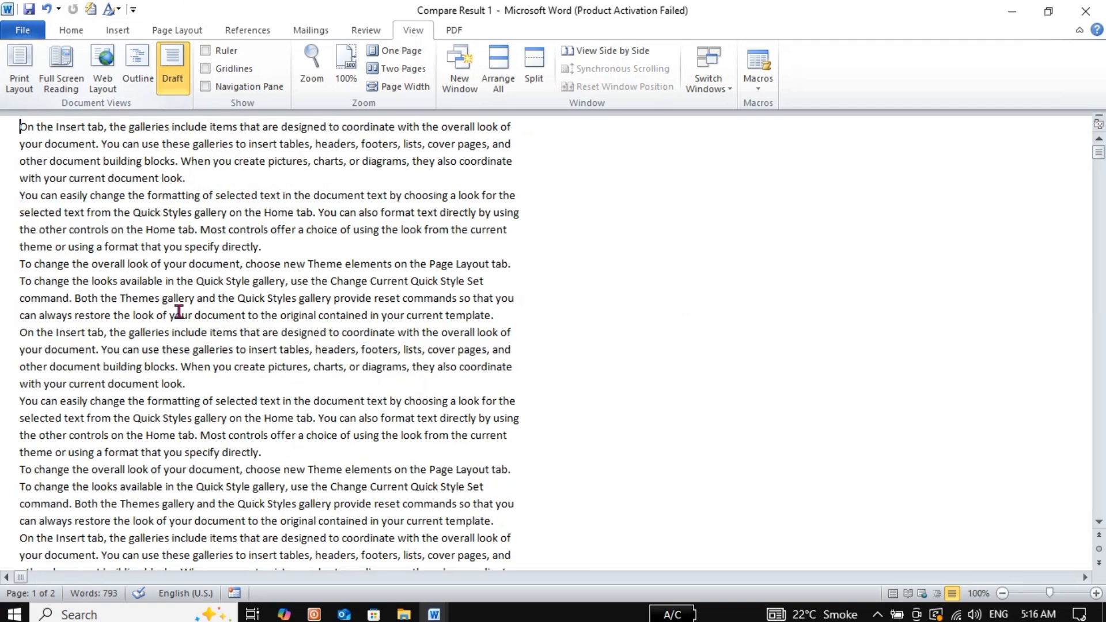
left_click_drag(1099, 156, 1090, 417)
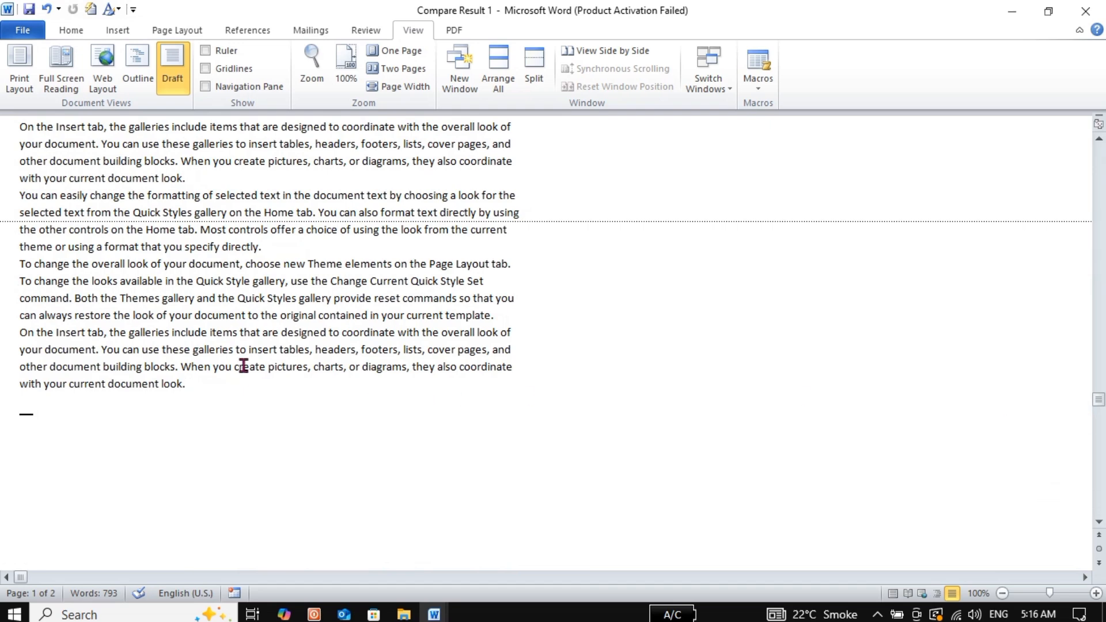
left_click(230, 378)
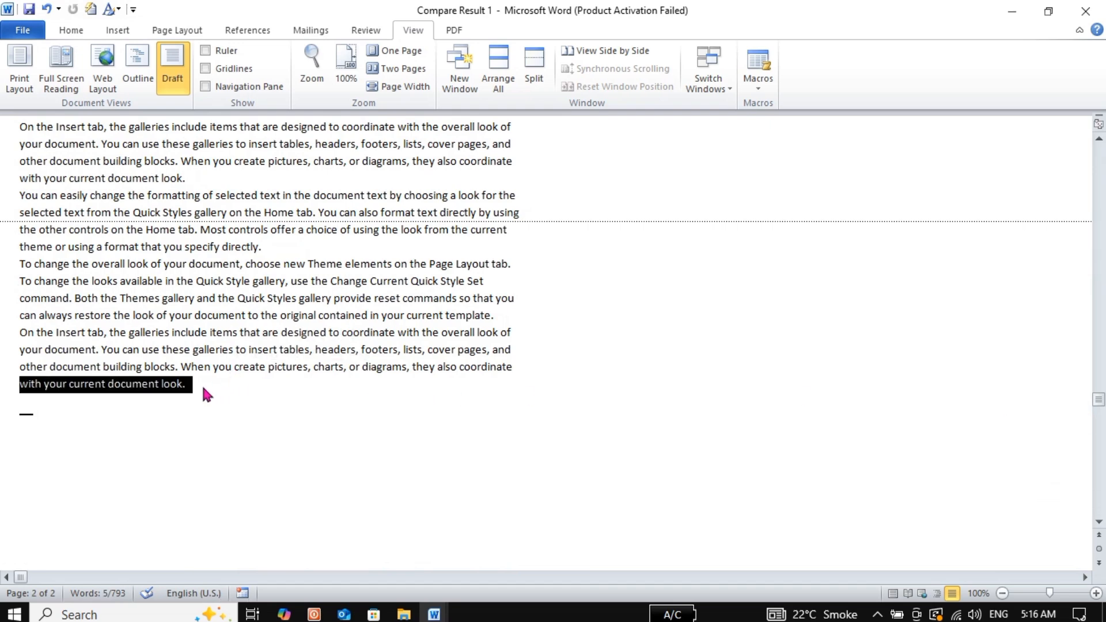
left_click(139, 398)
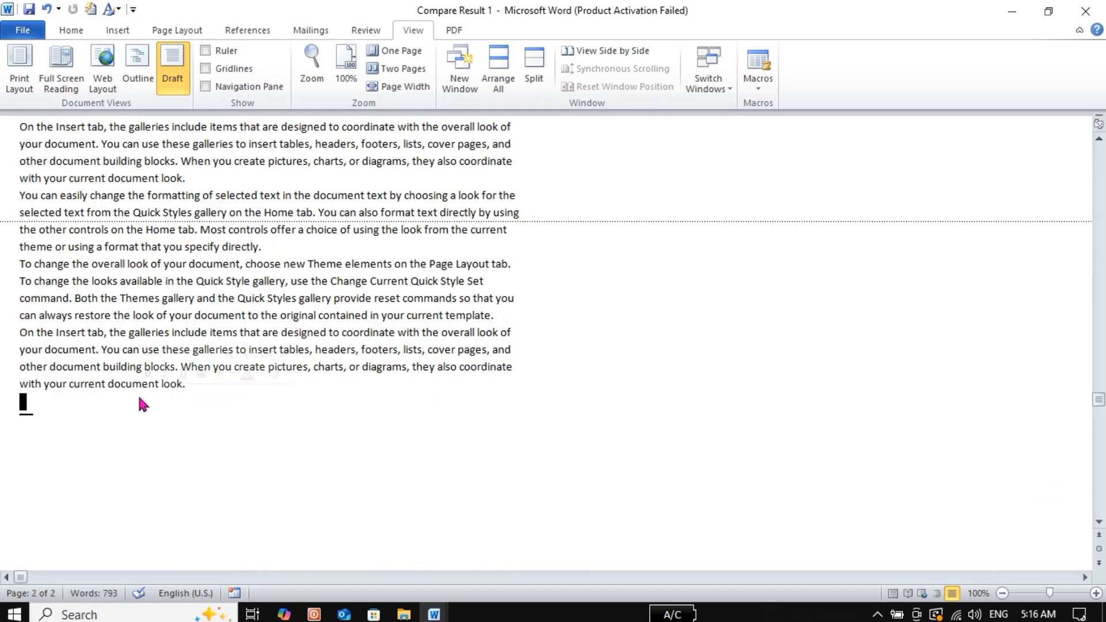
type("EFHSDFJKSDFHSJKFSJHDFSDFSD")
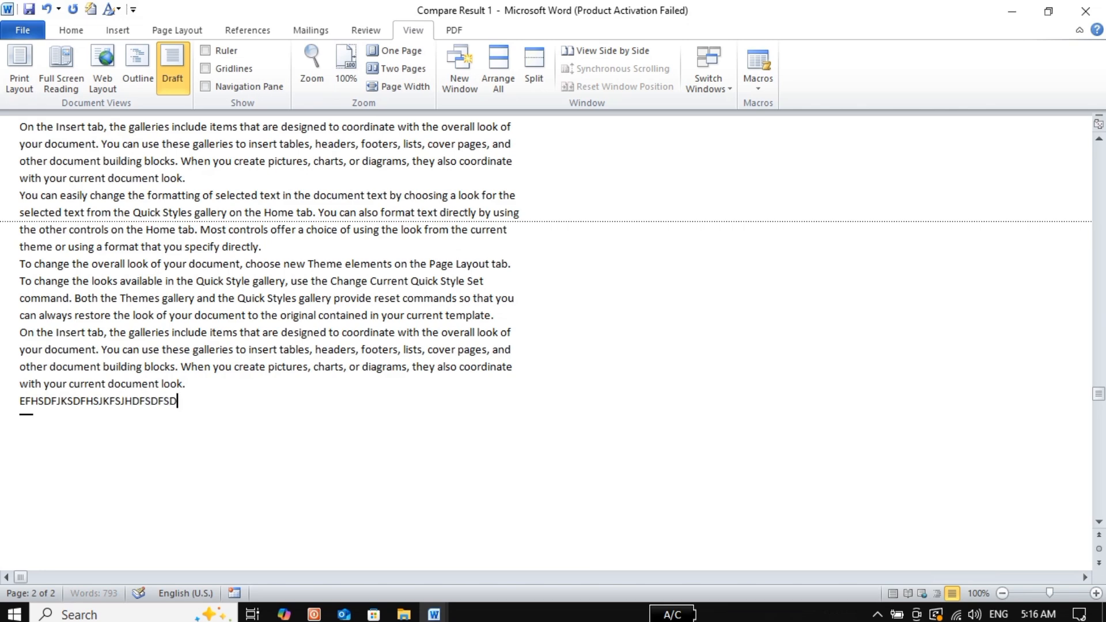
type("FHJFKSDHFSDJKFSHDFJKSDFHSDJFKSDHFJKSDFHJSDFKSFHSDJK")
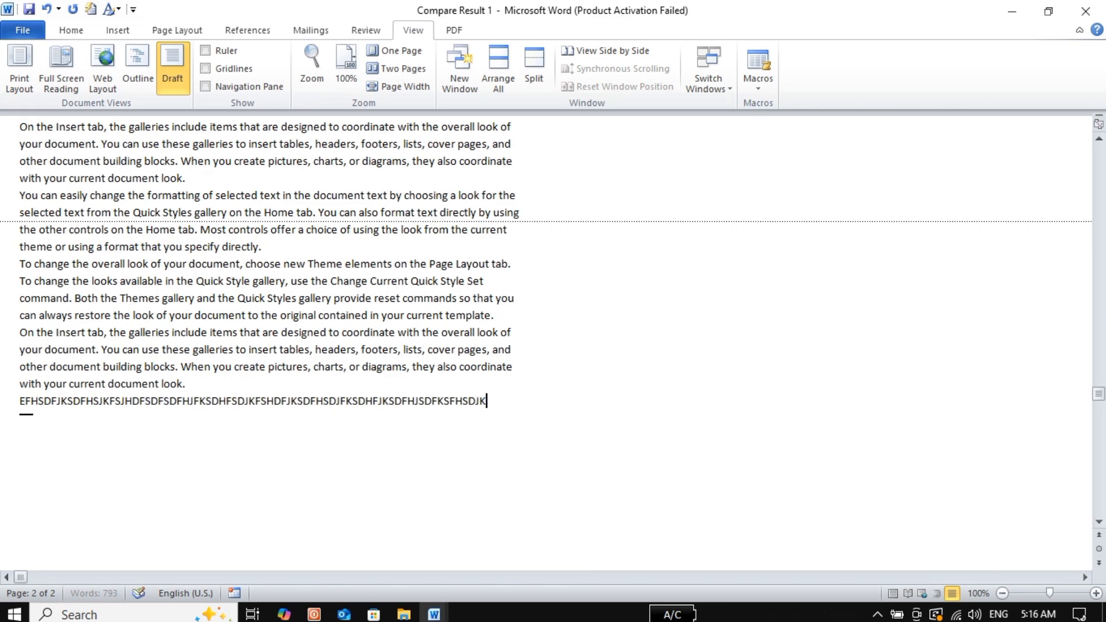
type("FSHDFJKSDFHJSDFKHSDFJSKDFHSDJKFSDJKFSHFSDJKFSDHJ")
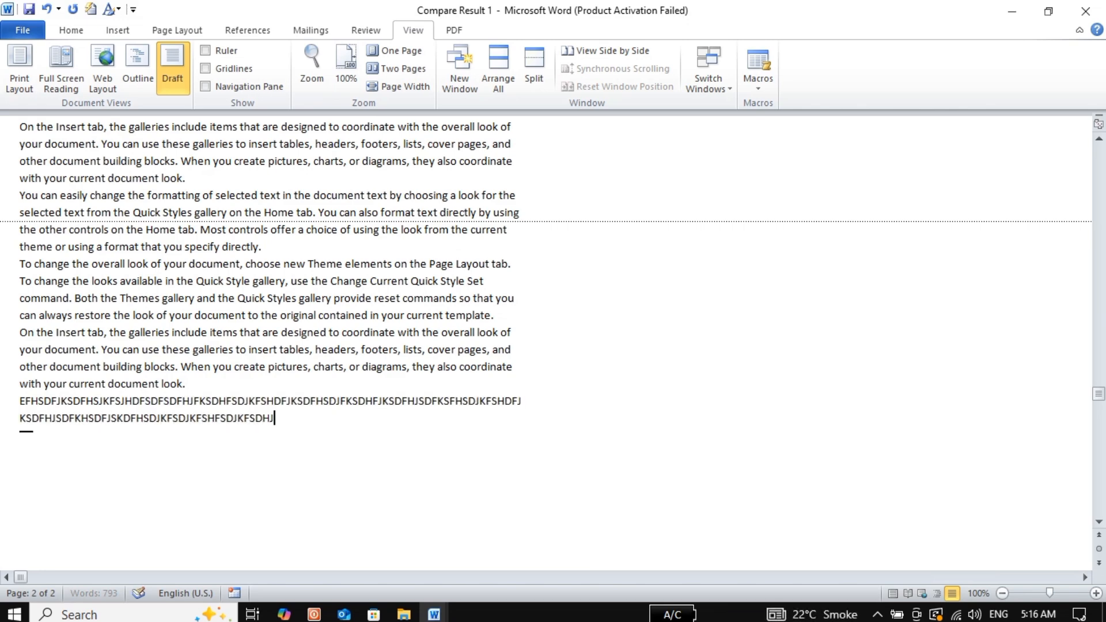
type("FKSDFJSDHFSDJKFHSDJFKSHDFJSFSDJFSFHJK")
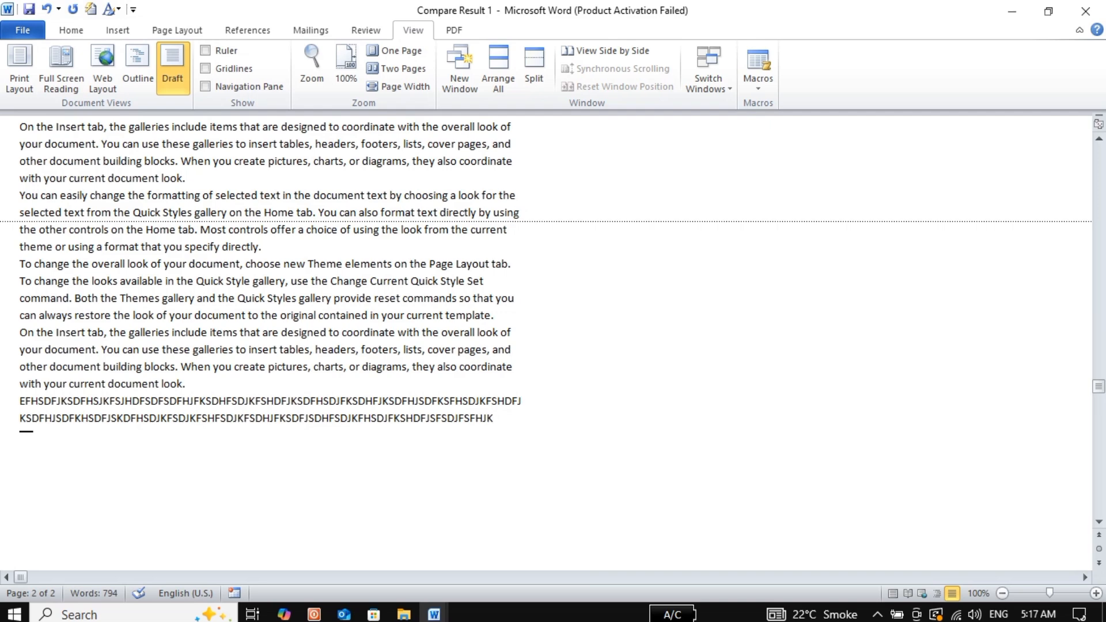
left_click(21, 88)
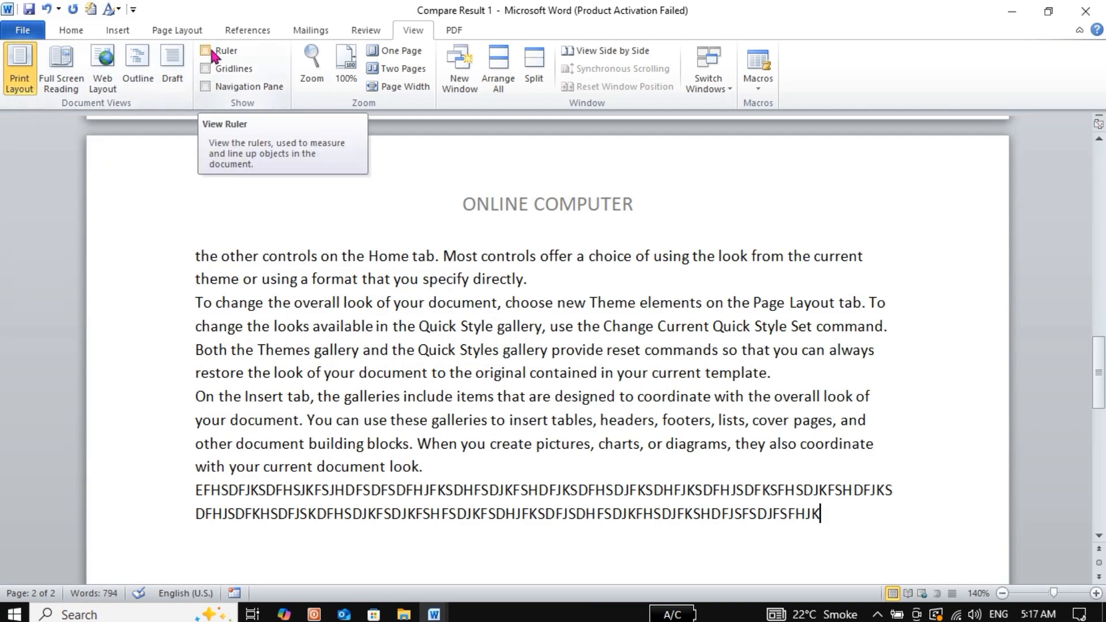
Show the ruler, then toggle gridlines and the navigation pane on and off again
left_click(1097, 375)
left_click_drag(1098, 375, 1097, 185)
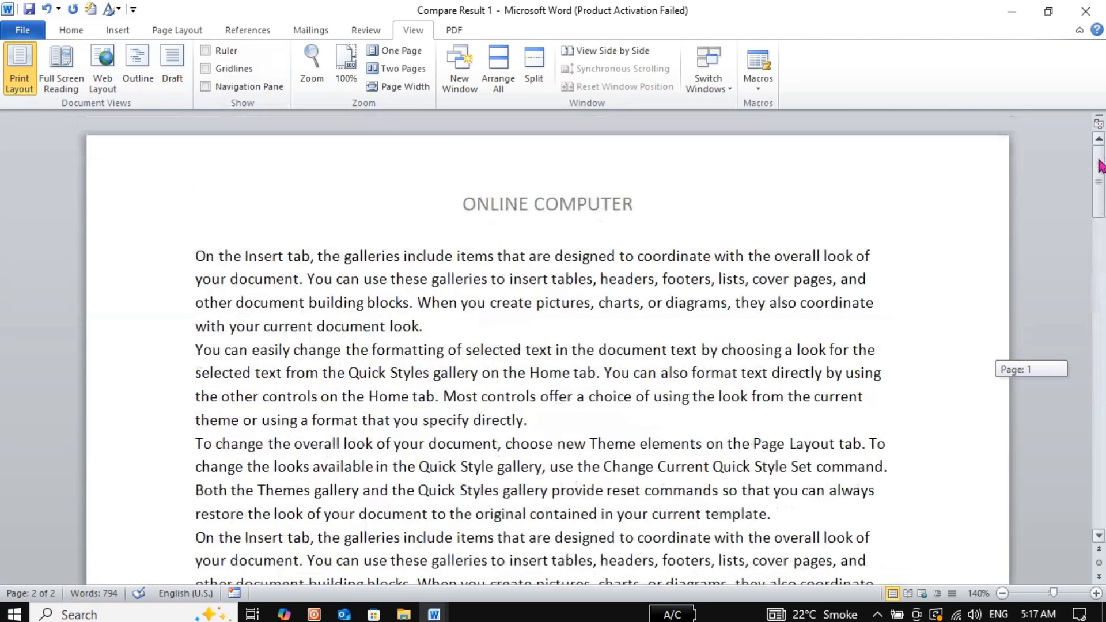
left_click(227, 51)
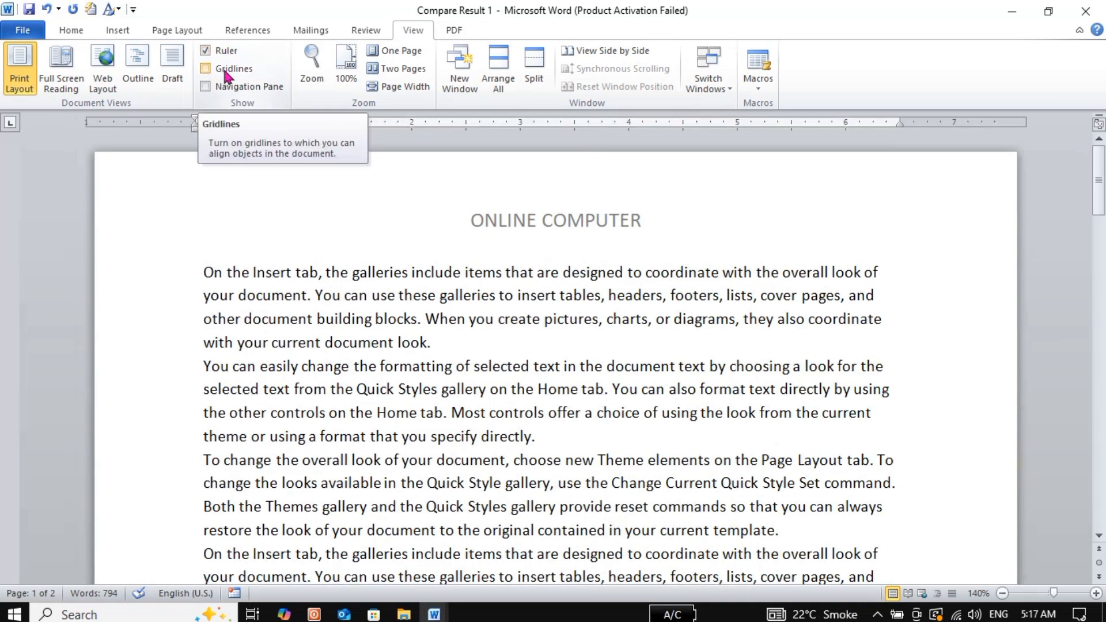
left_click(227, 74)
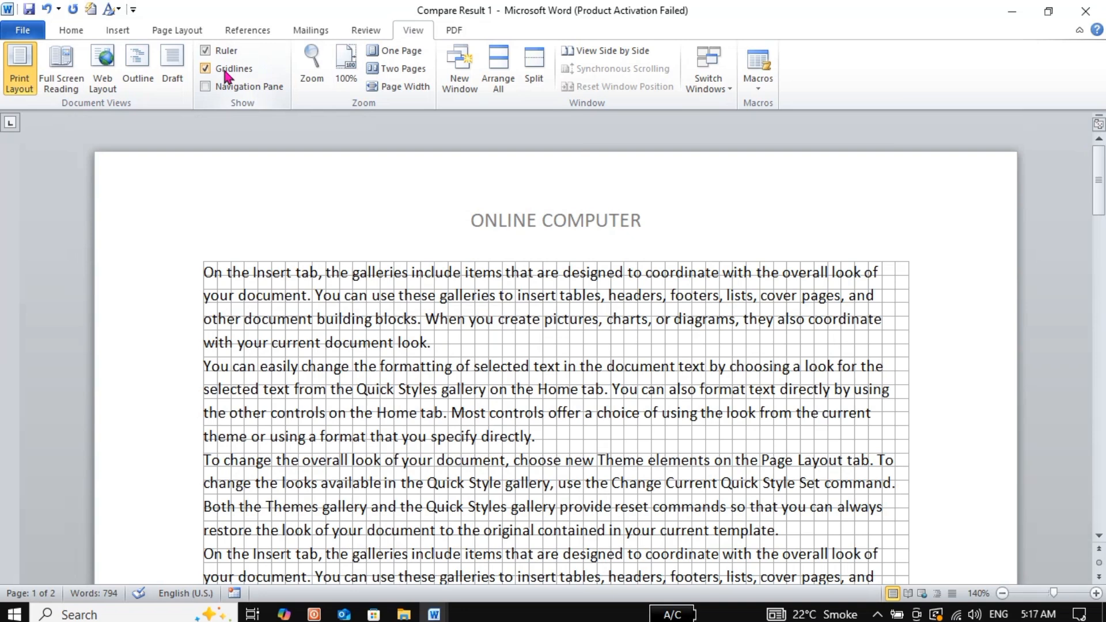
left_click(227, 74)
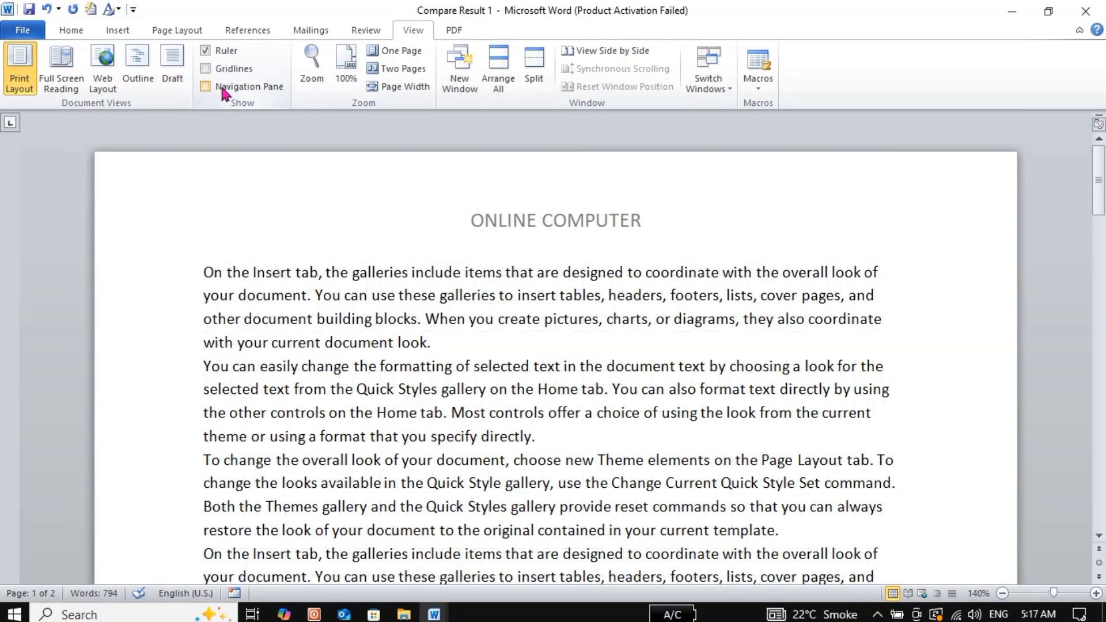
left_click(225, 93)
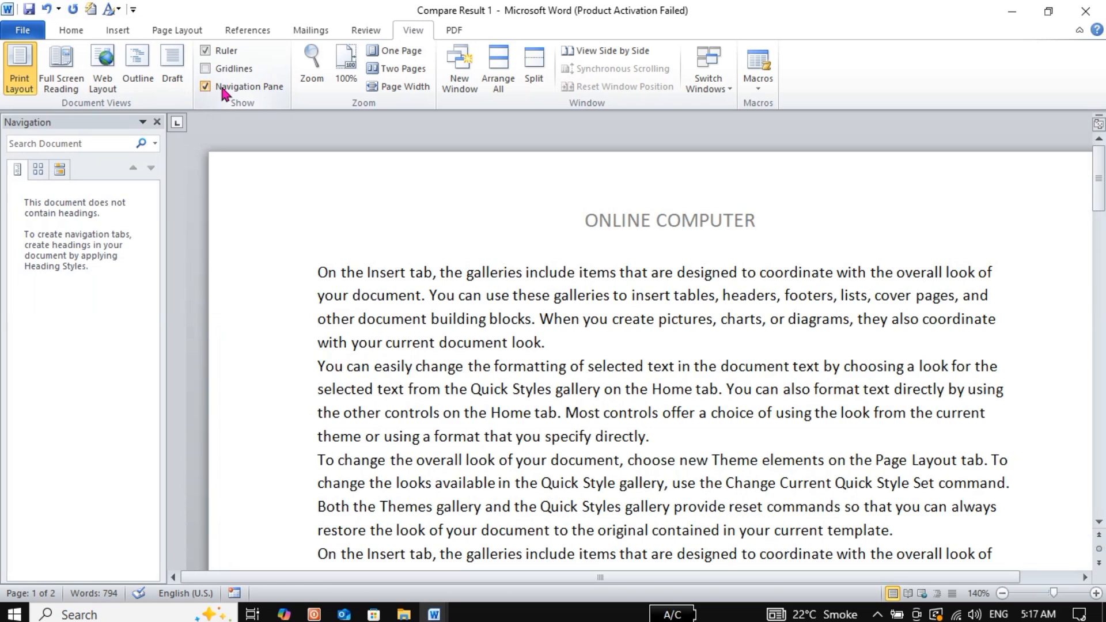
left_click(225, 93)
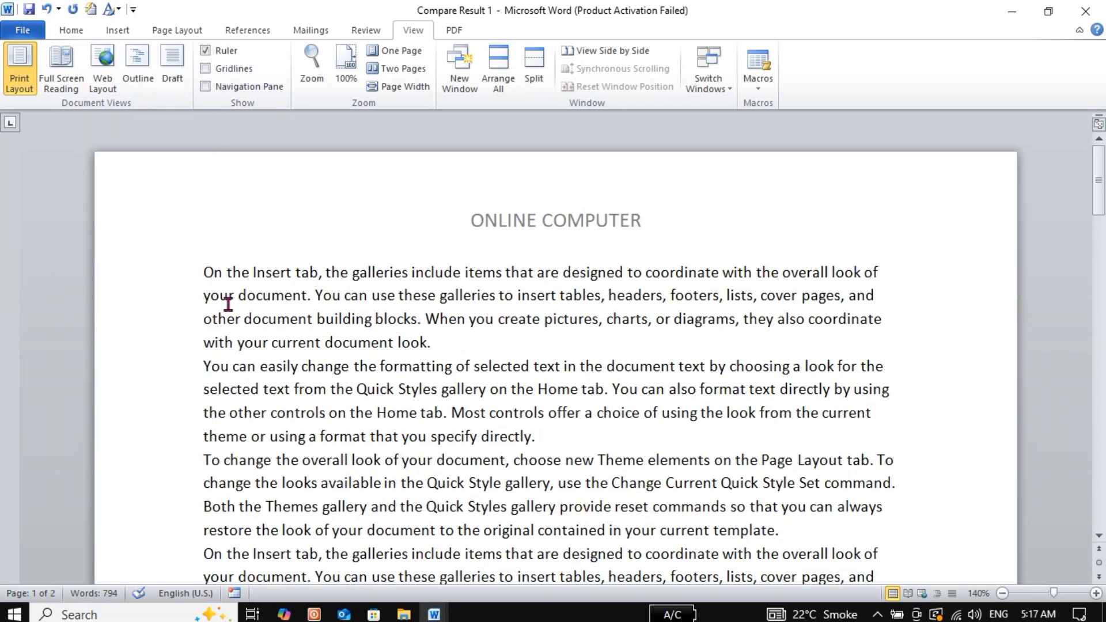
Insert an 'ONLINE COMPUTER' line above the first paragraph and style it Heading 1
left_click(207, 275)
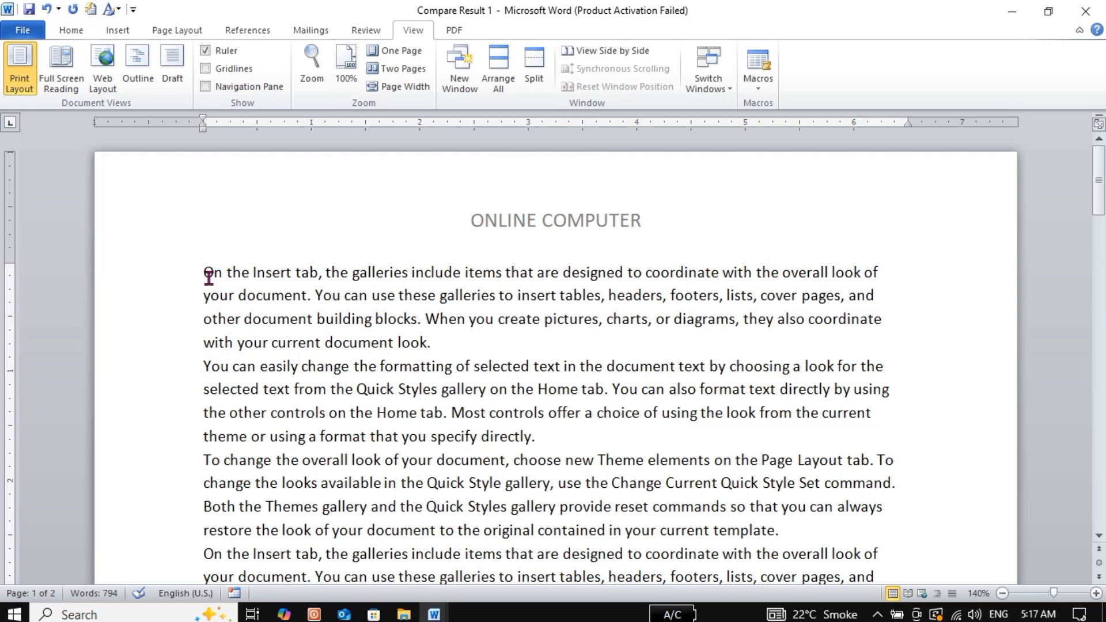
key("Return")
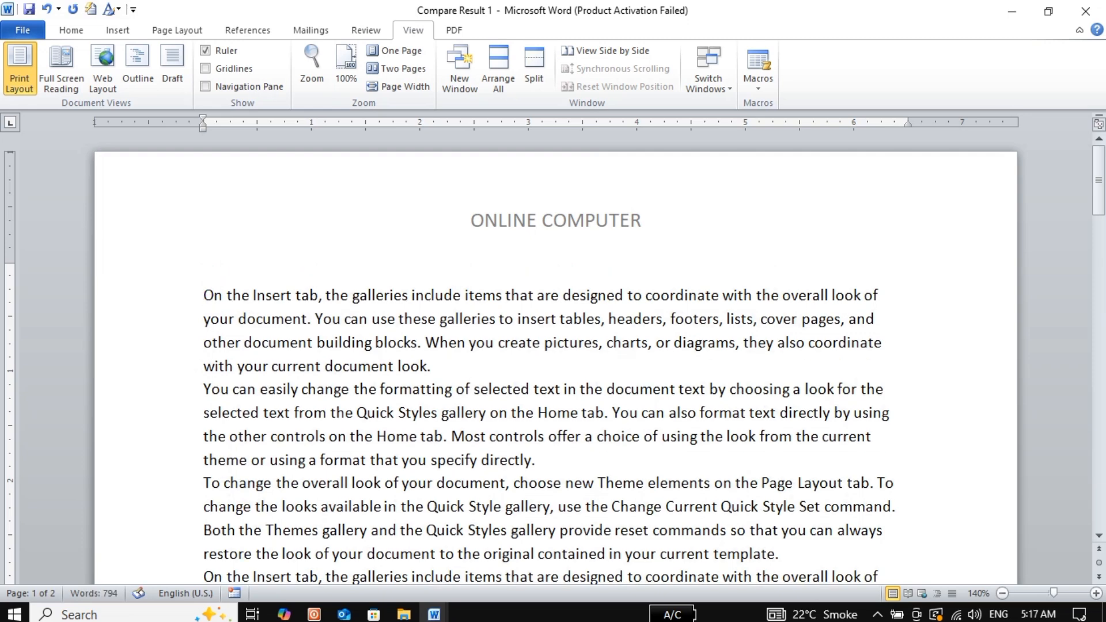
type("ONLINE")
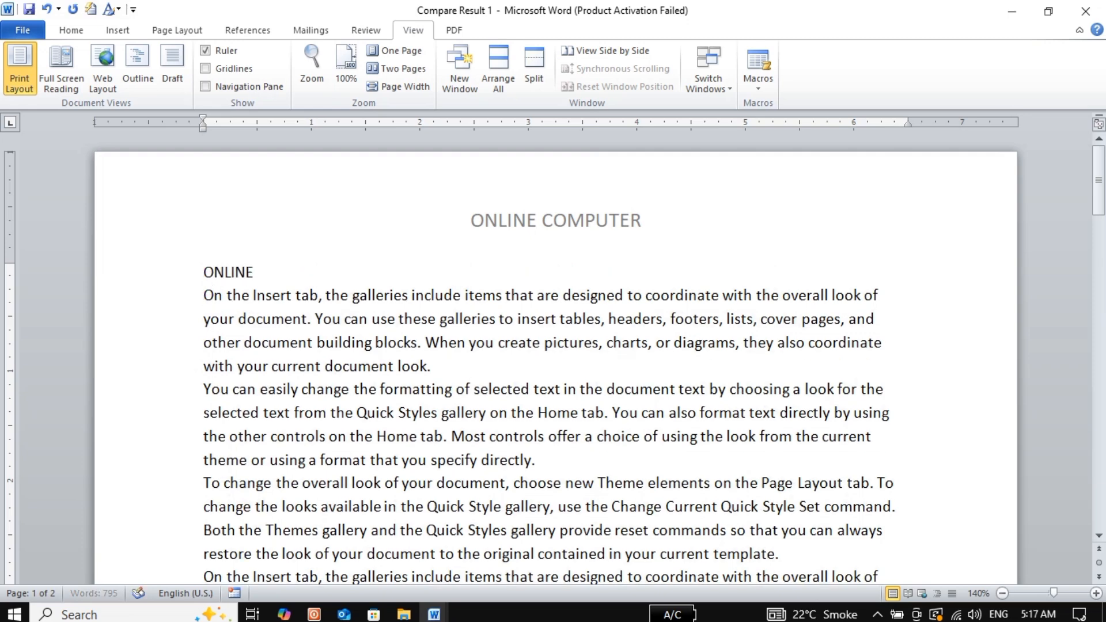
type(" COMPUTER")
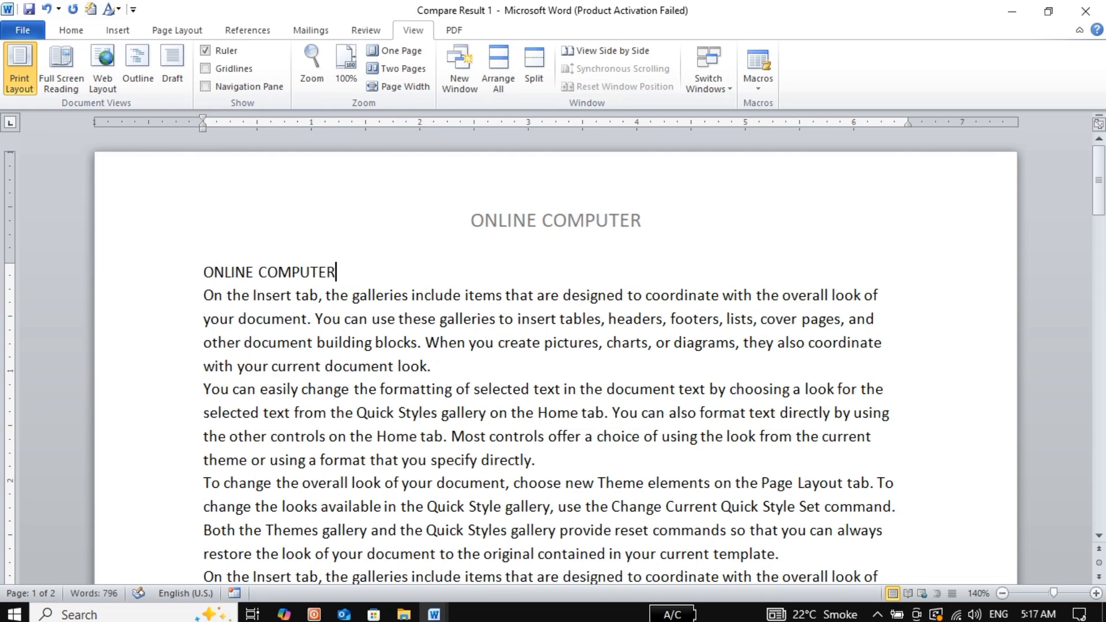
double_click(306, 277)
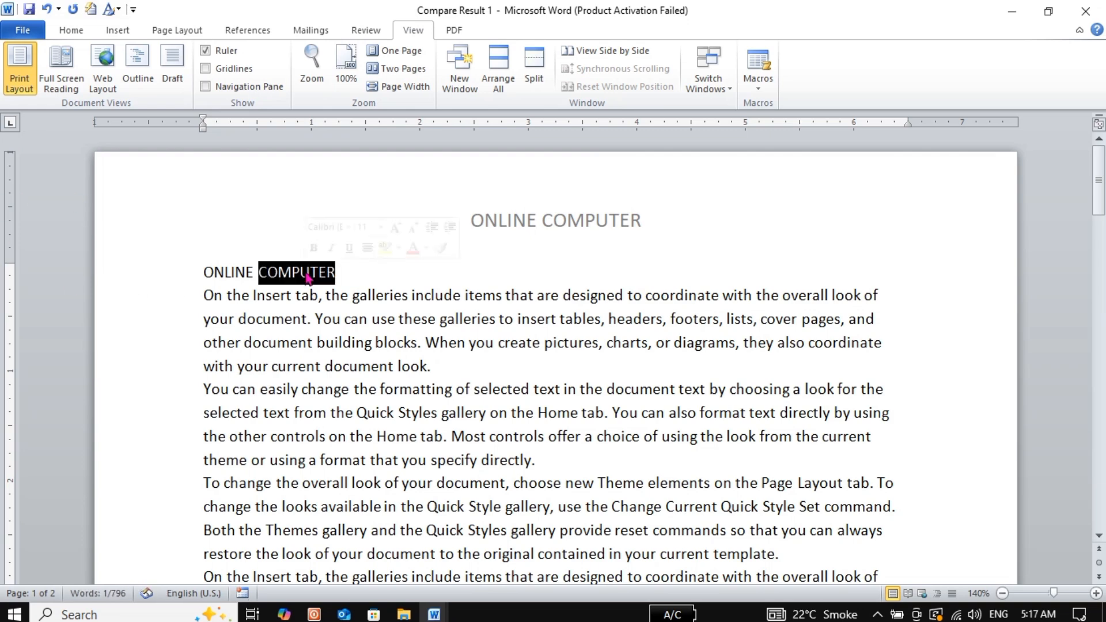
triple_click(308, 279)
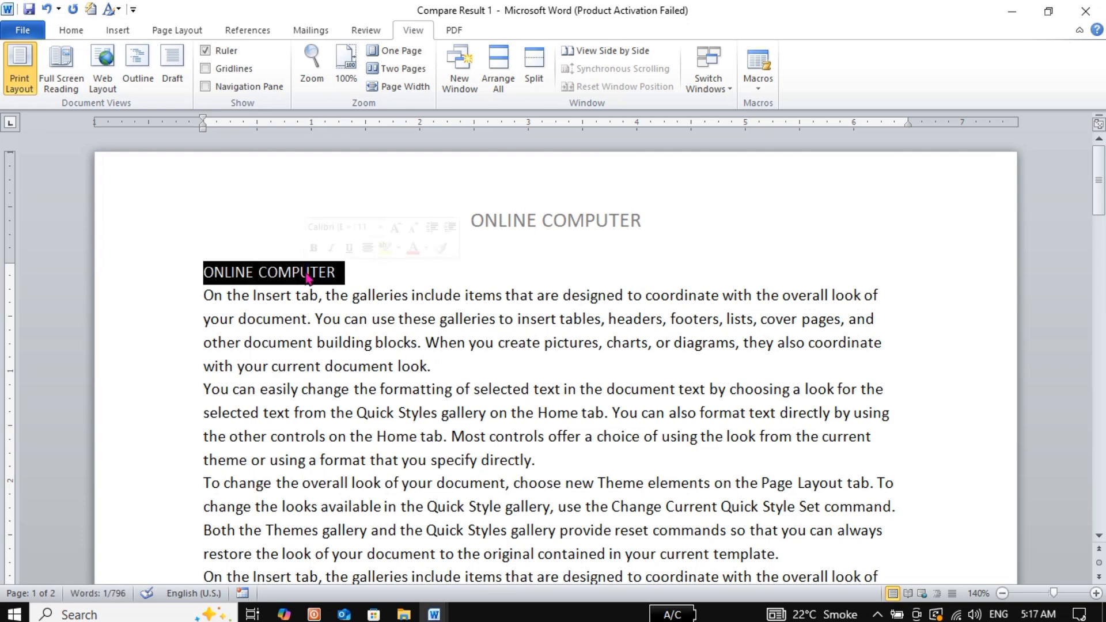
left_click(71, 32)
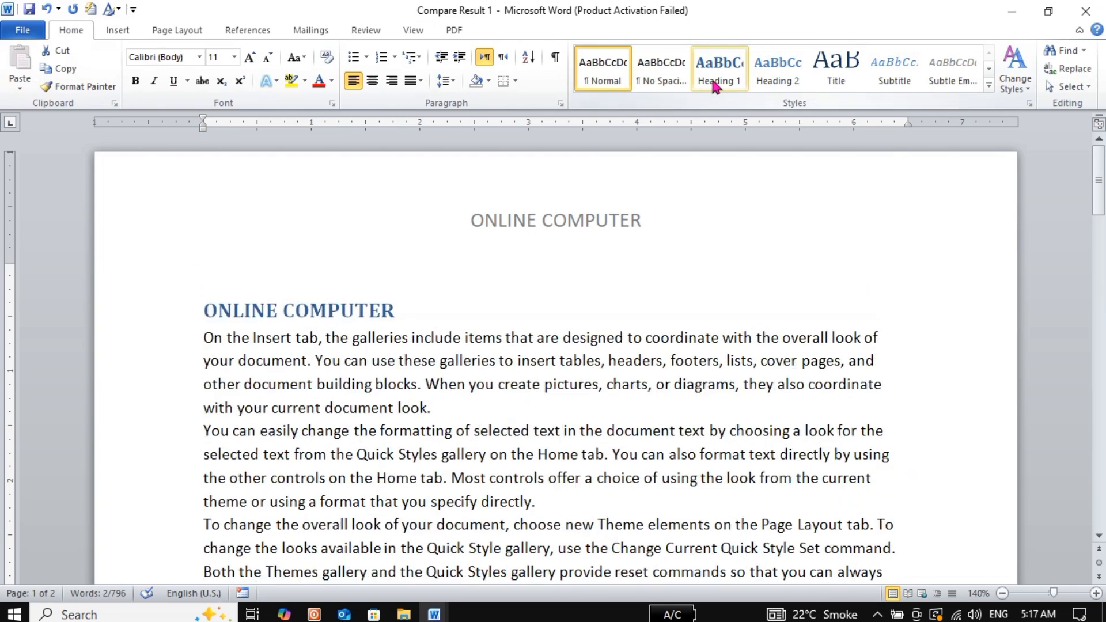
left_click(717, 78)
left_click(589, 337)
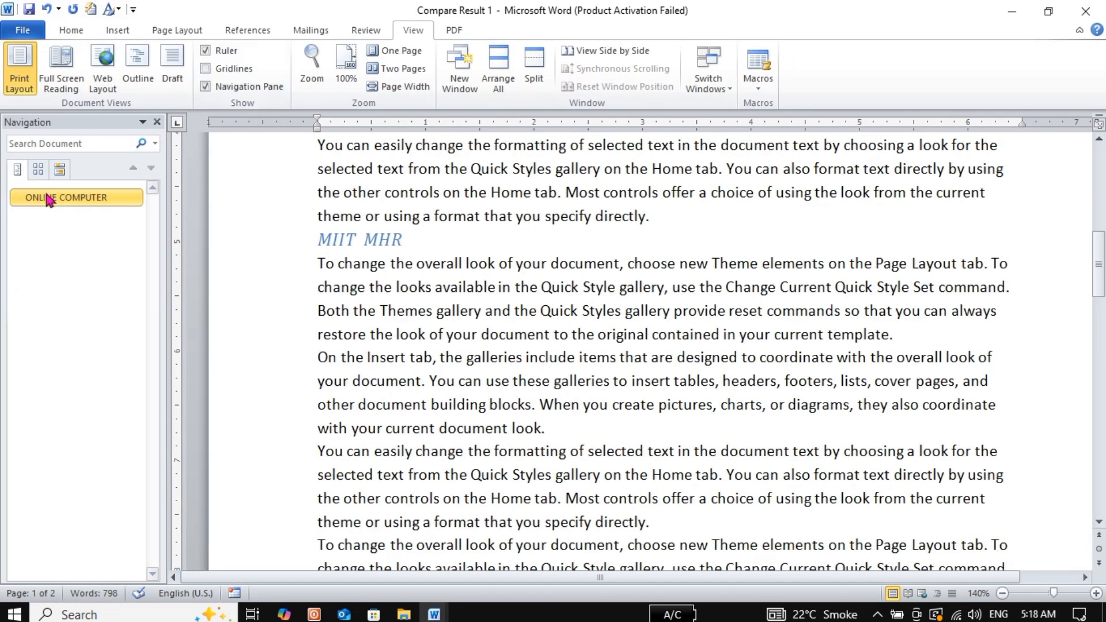
Jump to the heading, view search results and page thumbnails for pages 2 and 1, then hide the pane
left_click(49, 199)
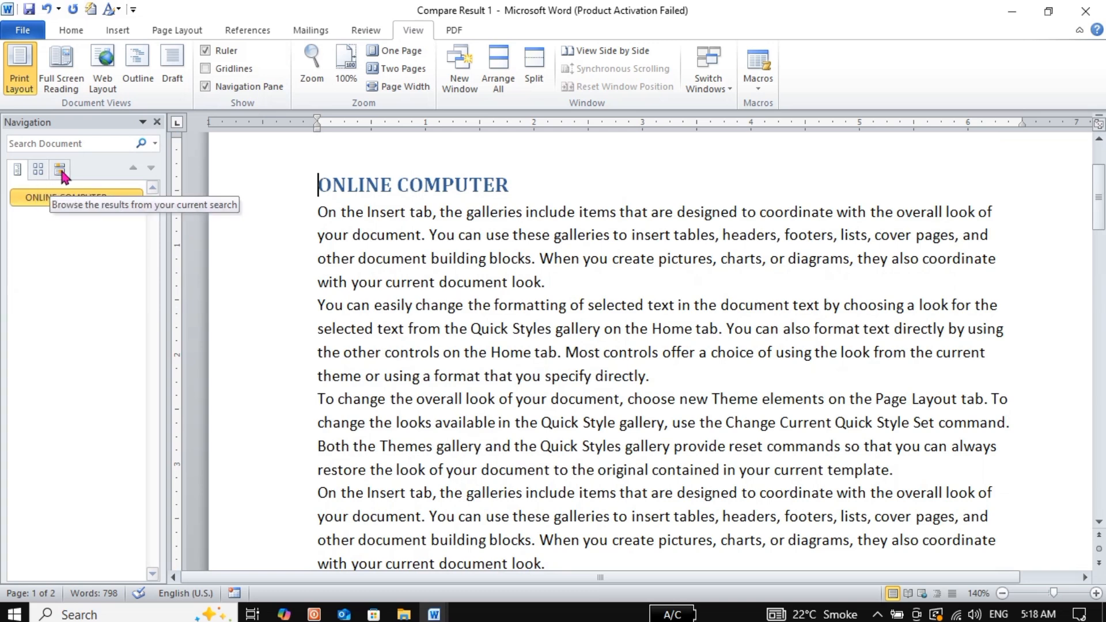
left_click(61, 172)
left_click(38, 170)
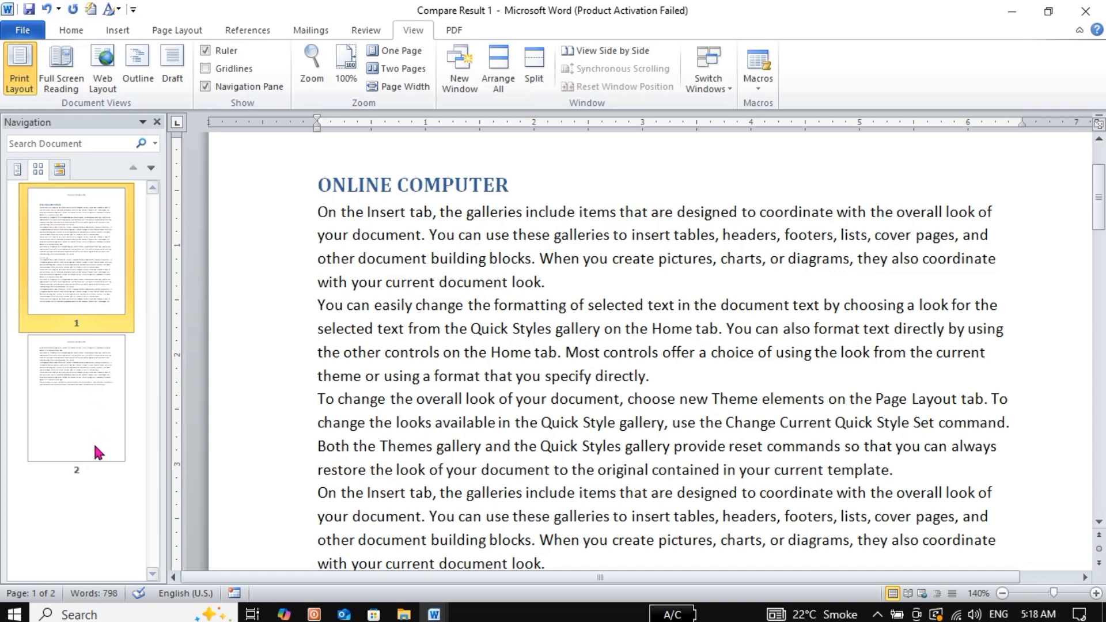
left_click(94, 452)
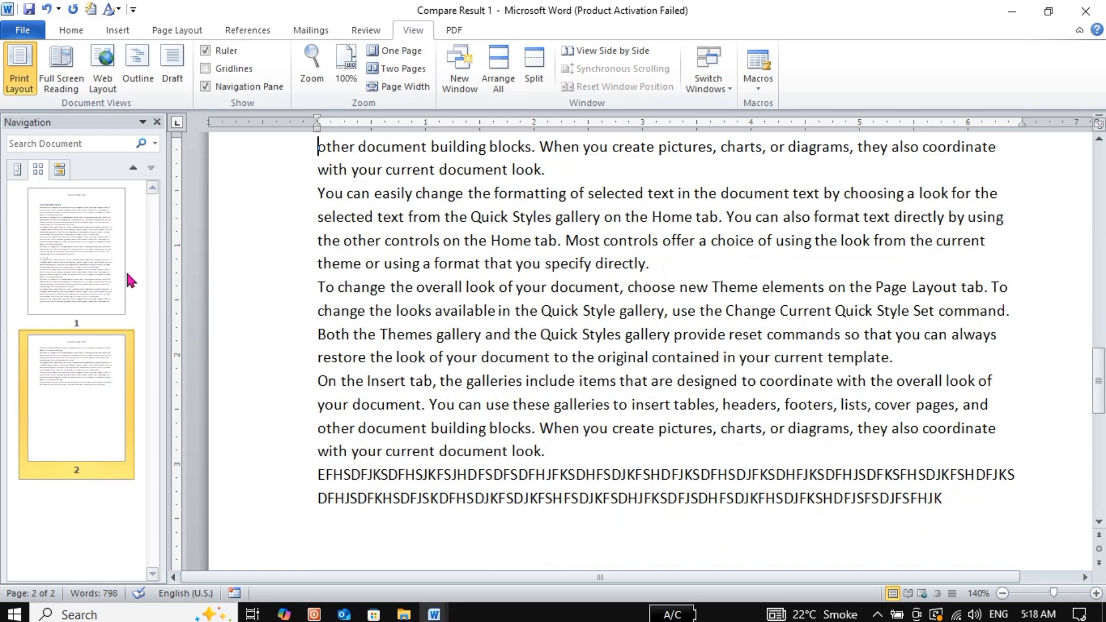
left_click(111, 269)
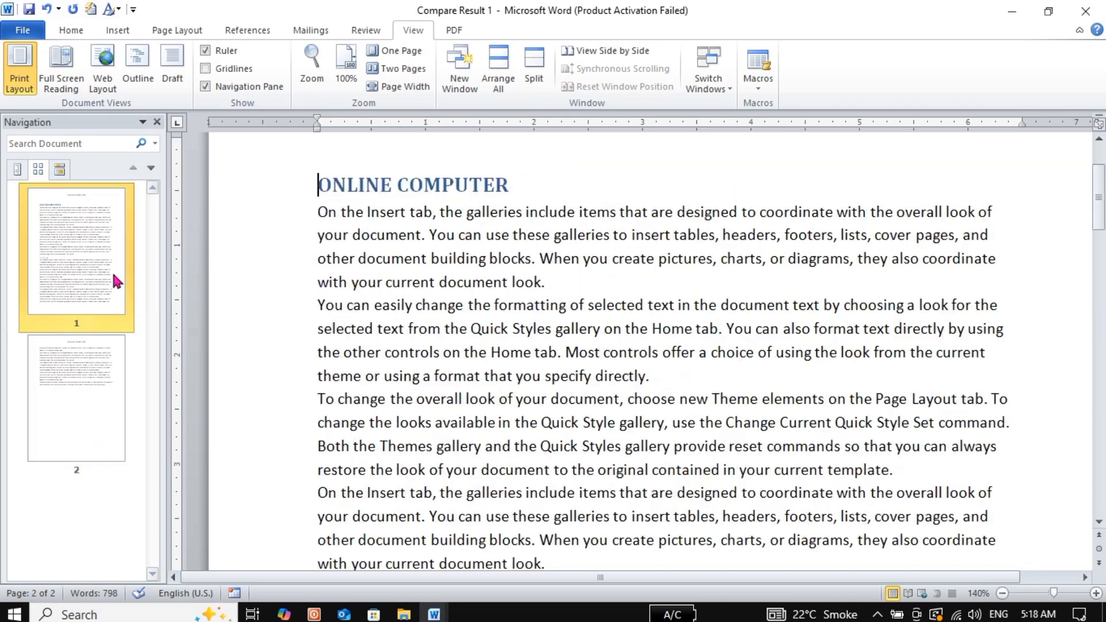
left_click(14, 169)
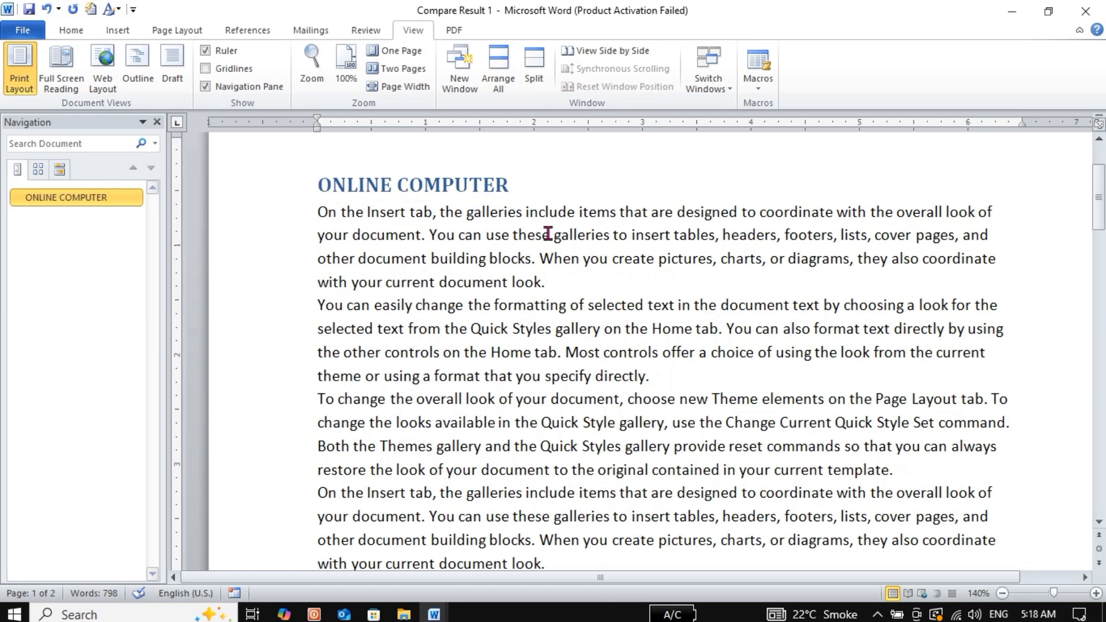
left_click_drag(1098, 198, 1099, 183)
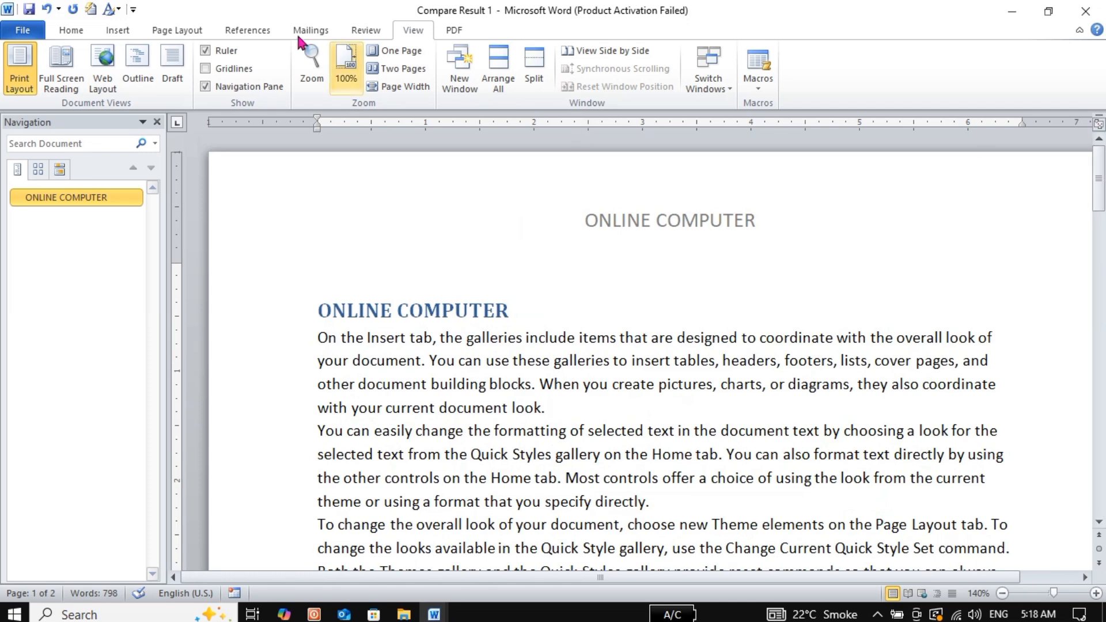
left_click(157, 122)
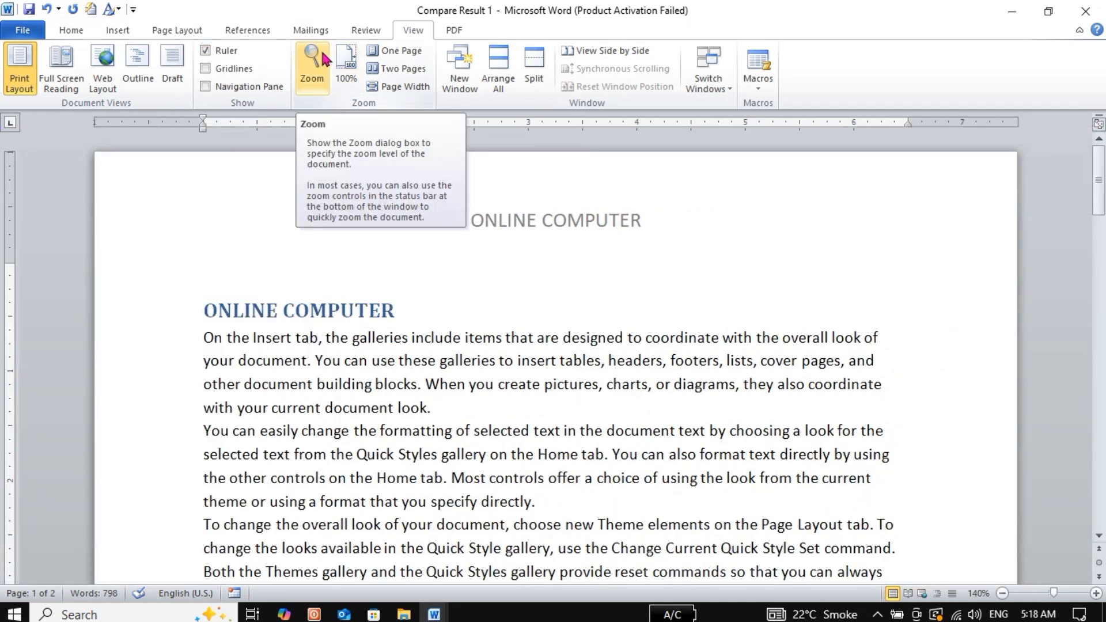
Zoom the document to 200% in the Zoom dialog, then reset it to 100%
left_click(325, 58)
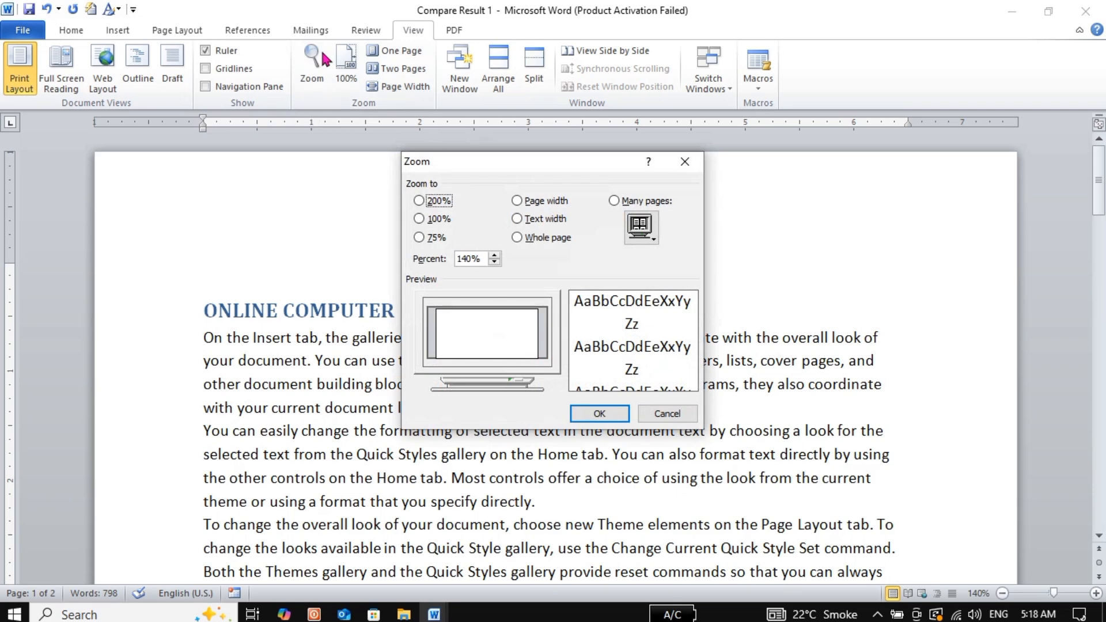
left_click(424, 205)
left_click(612, 418)
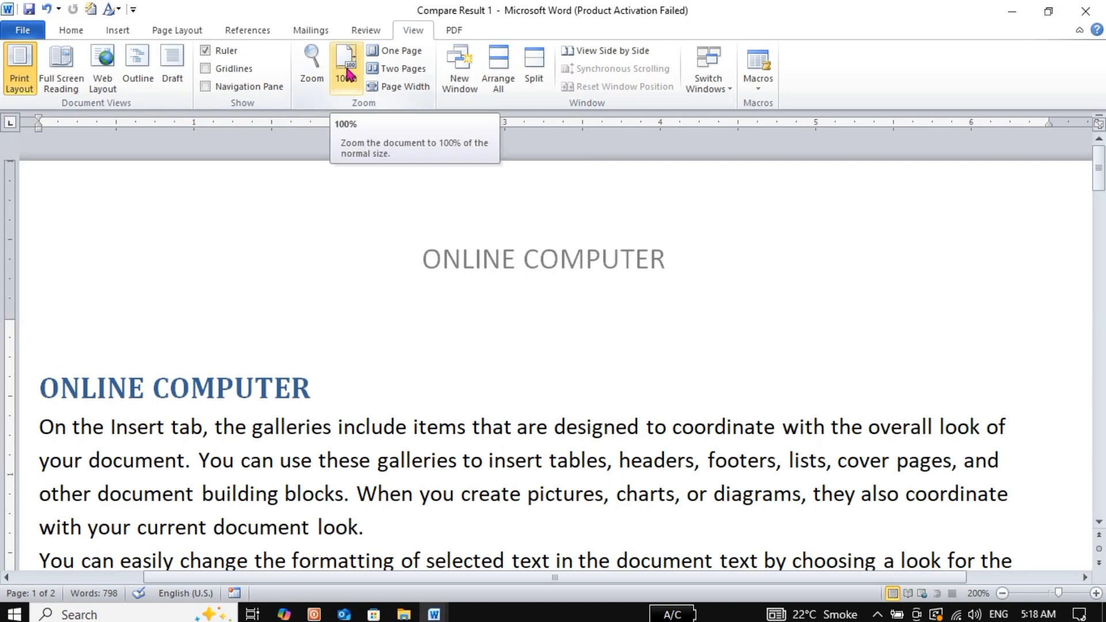
left_click(347, 72)
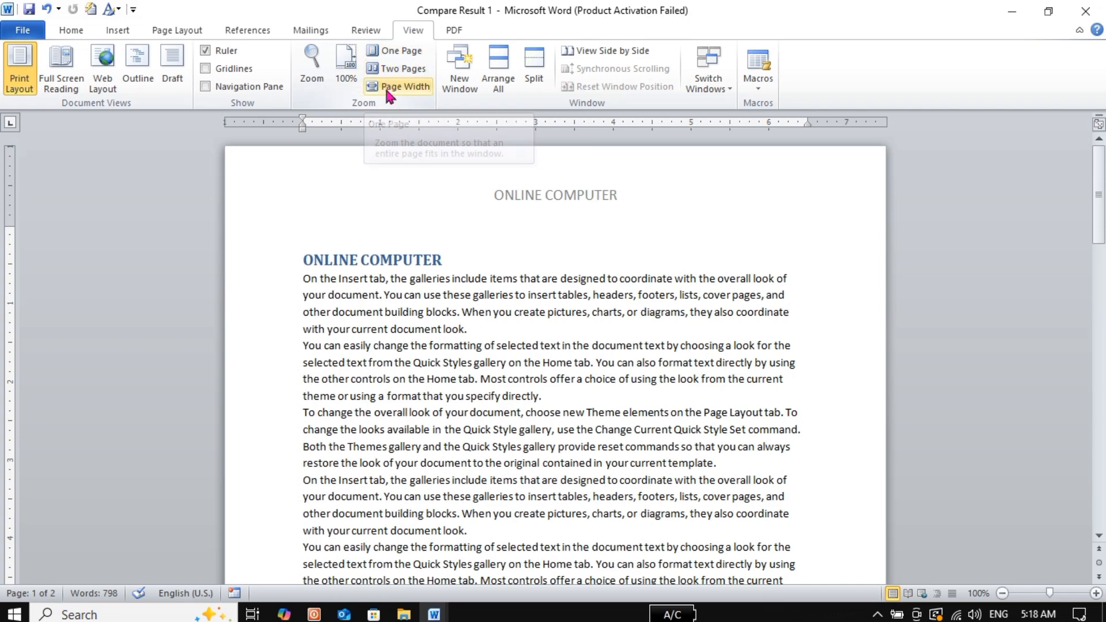
View the document as One Page and scroll through it, then switch to Two Pages and finally Page Width
left_click(407, 56)
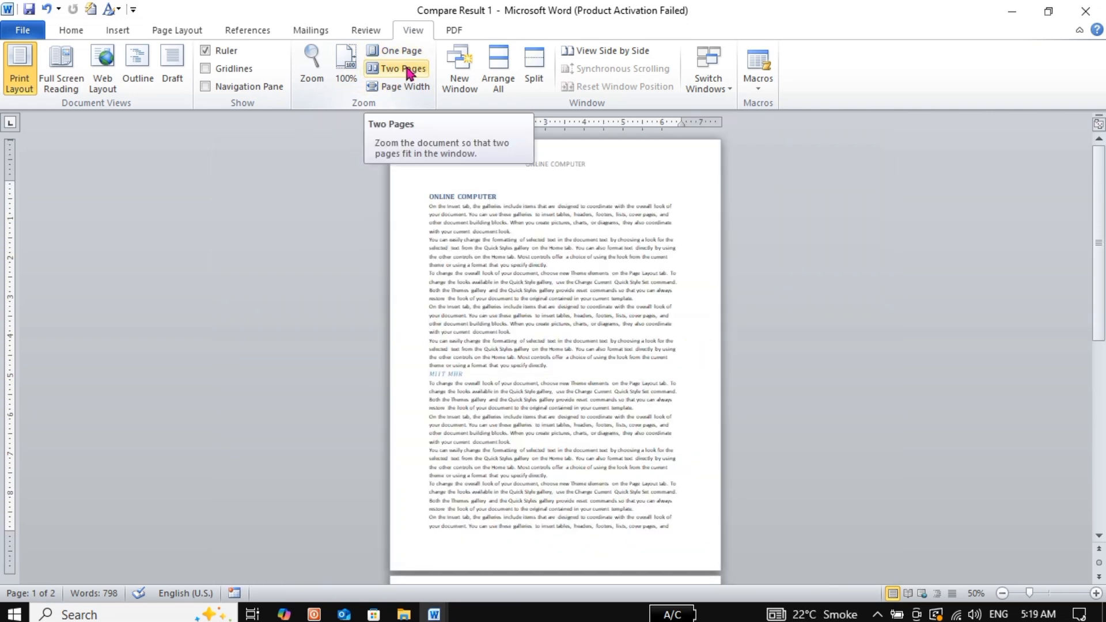
left_click(1103, 233)
left_click_drag(1103, 234, 1103, 424)
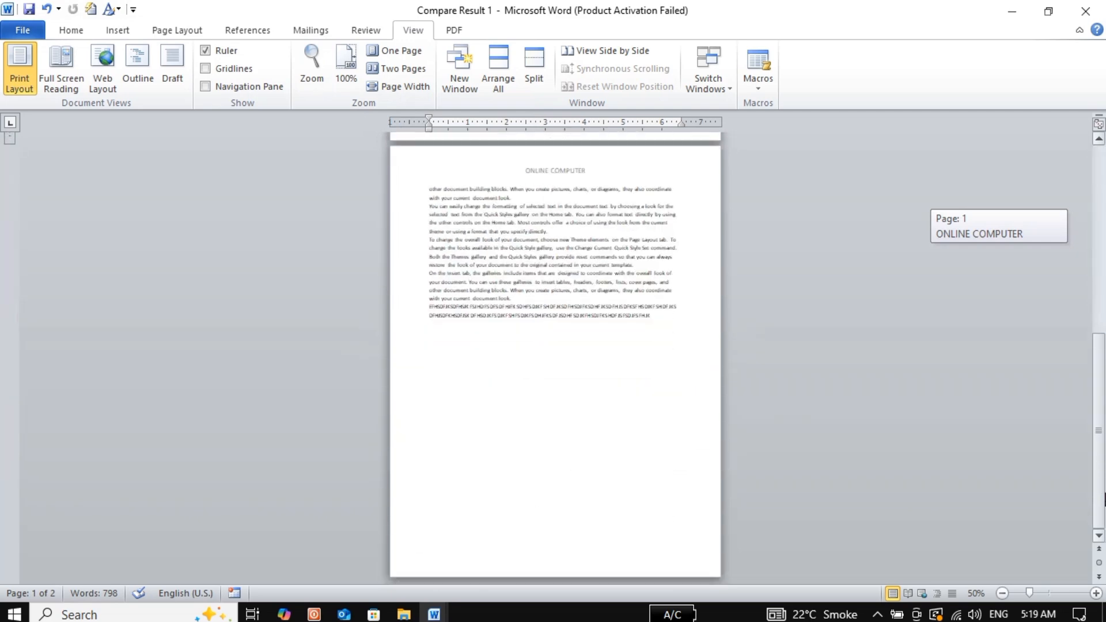
left_click_drag(1104, 498, 1104, 360)
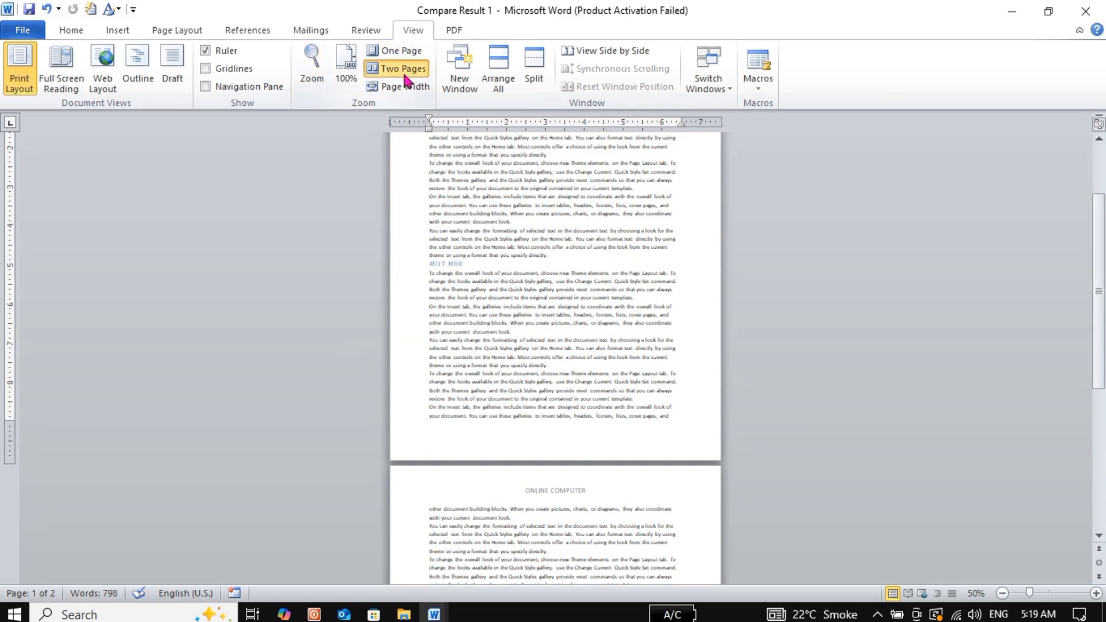
left_click(406, 71)
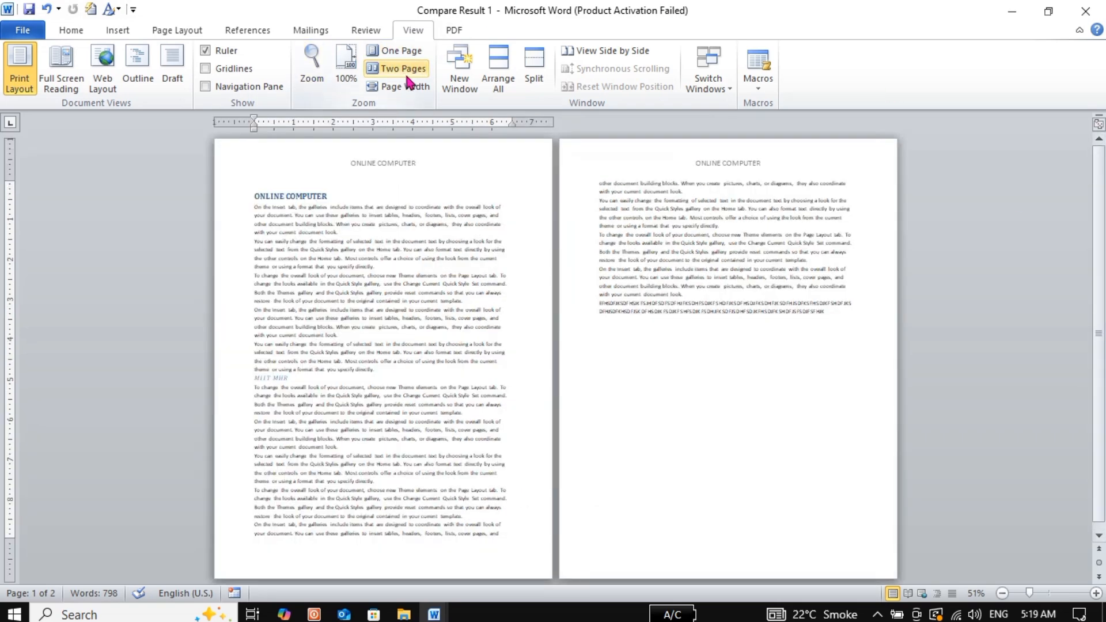
left_click(407, 90)
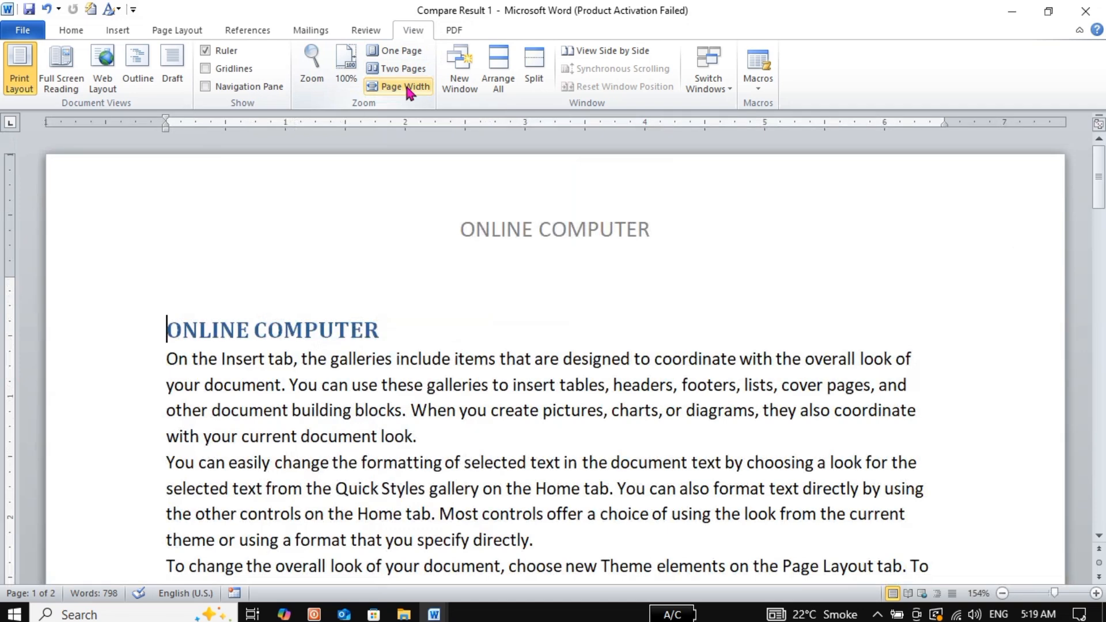
Open a second window of Compare Result 1 and tile all open windows with Arrange All
left_click(460, 68)
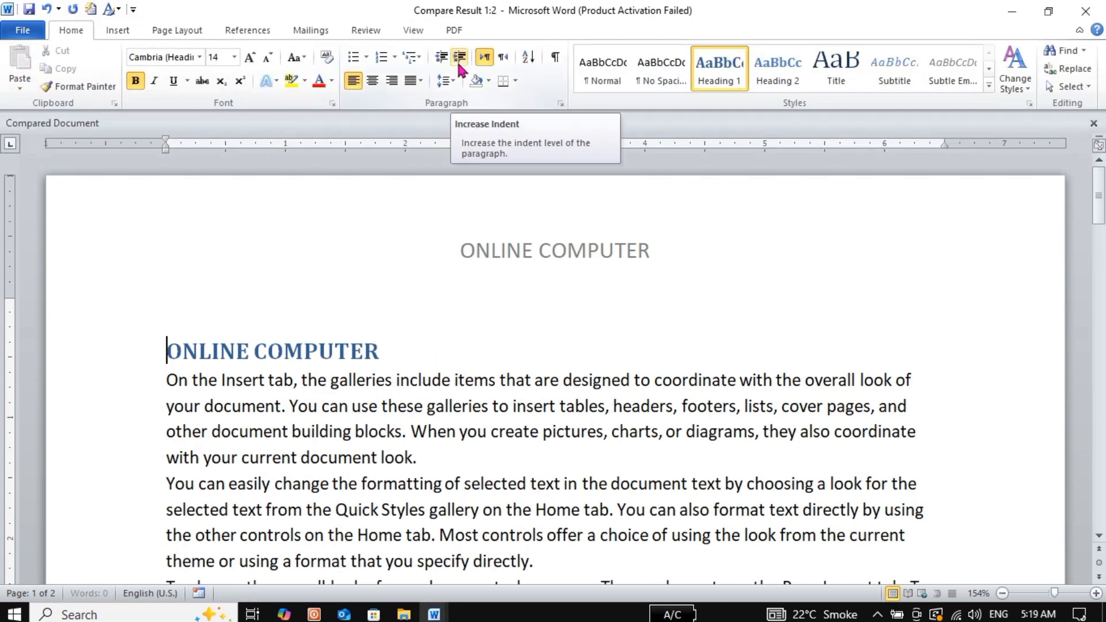
left_click(408, 36)
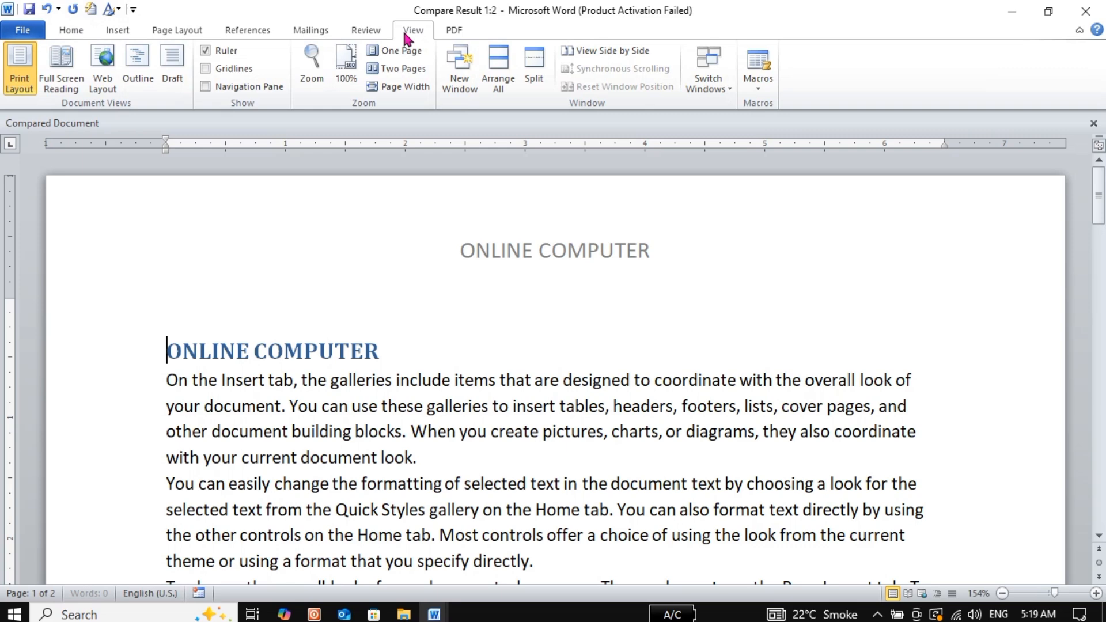
left_click(493, 74)
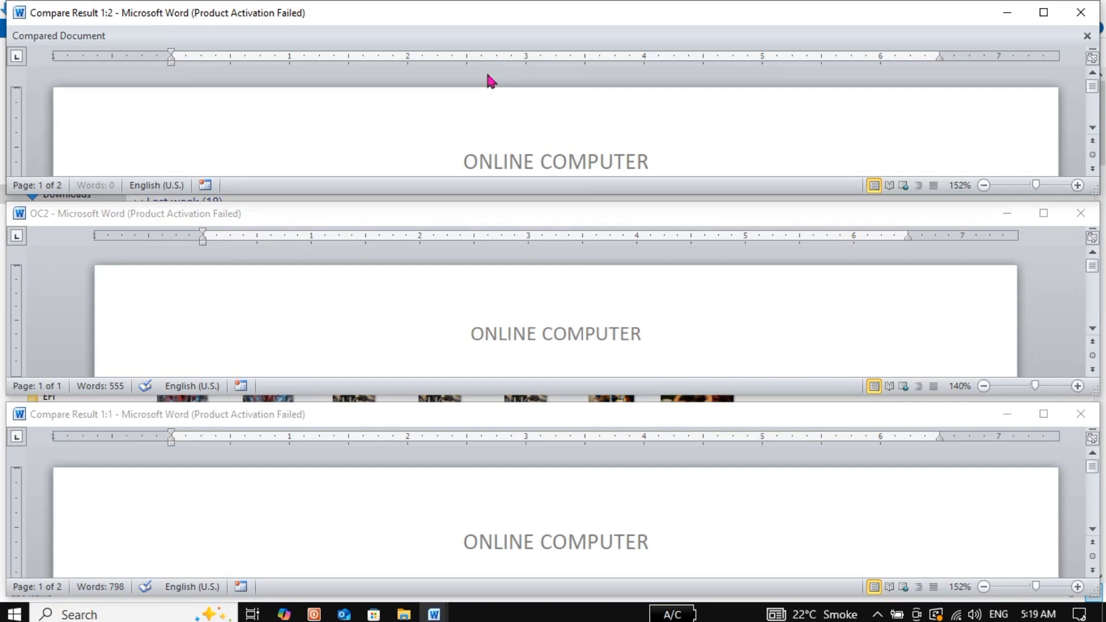
Close the Compare Result 1:2 and OC2 windows, then maximize Compare Result 1
left_click(1082, 17)
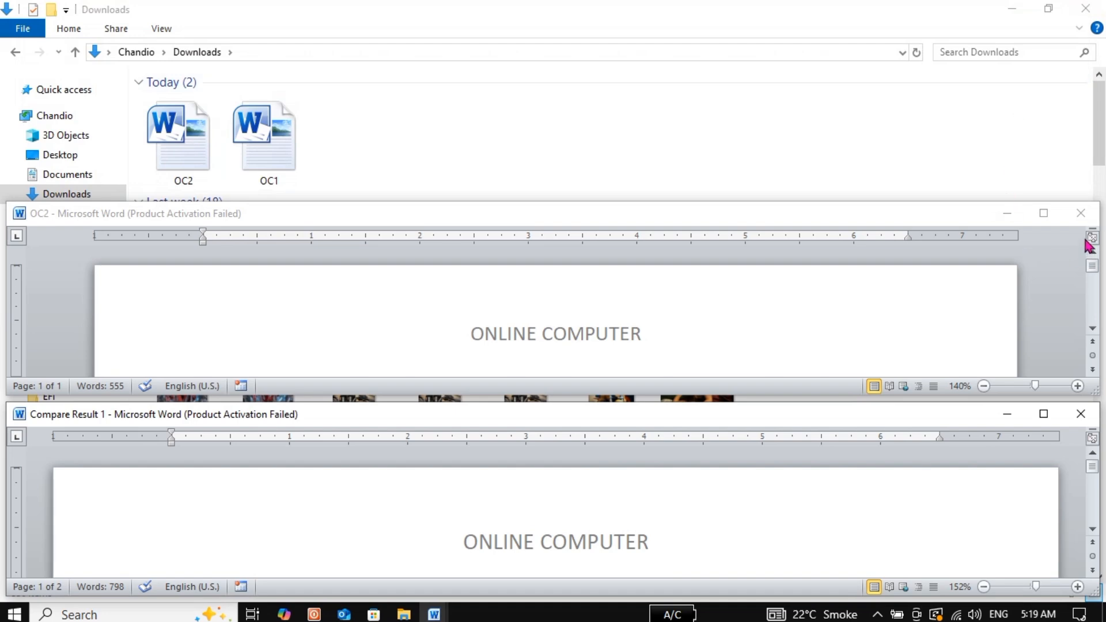
left_click(1086, 217)
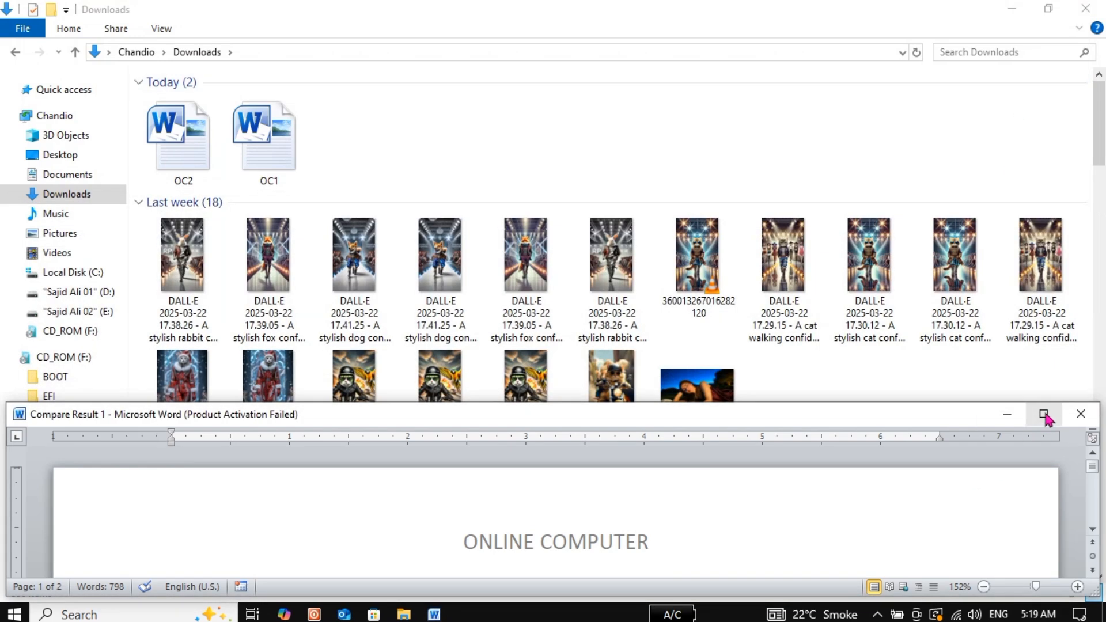
left_click(1044, 414)
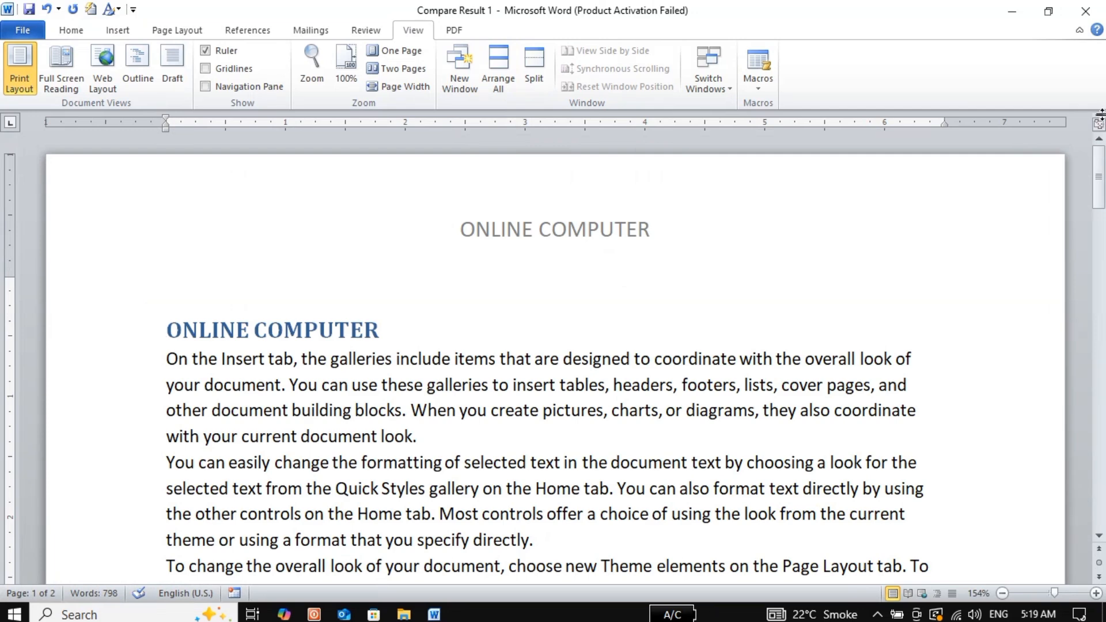
Start a split, cancel it at the heading, and scroll down the document
left_click(534, 69)
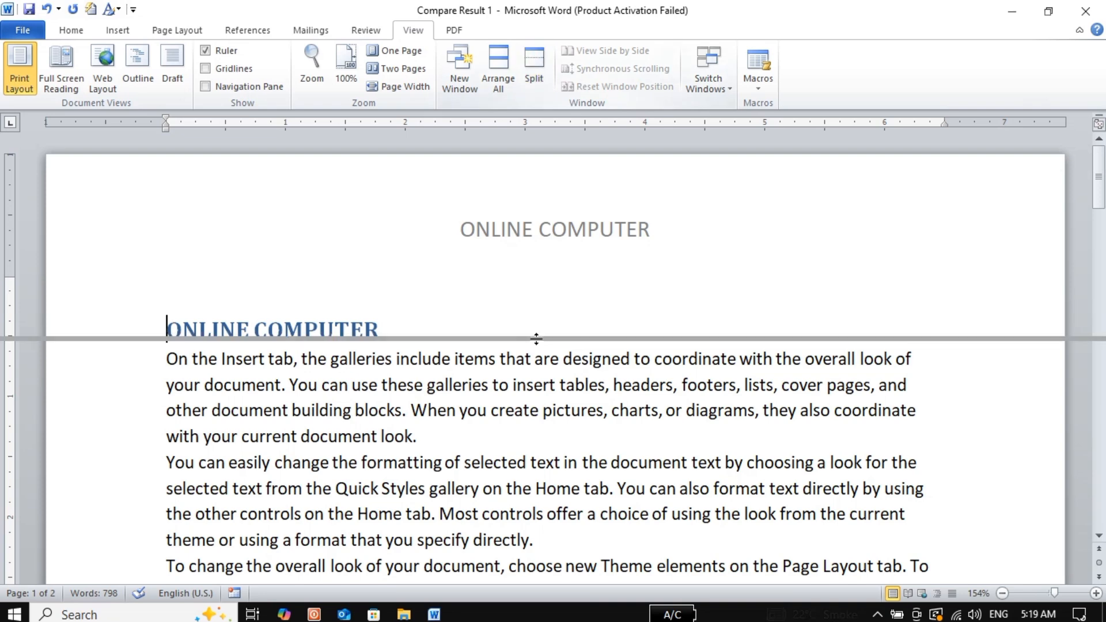
left_click(504, 570)
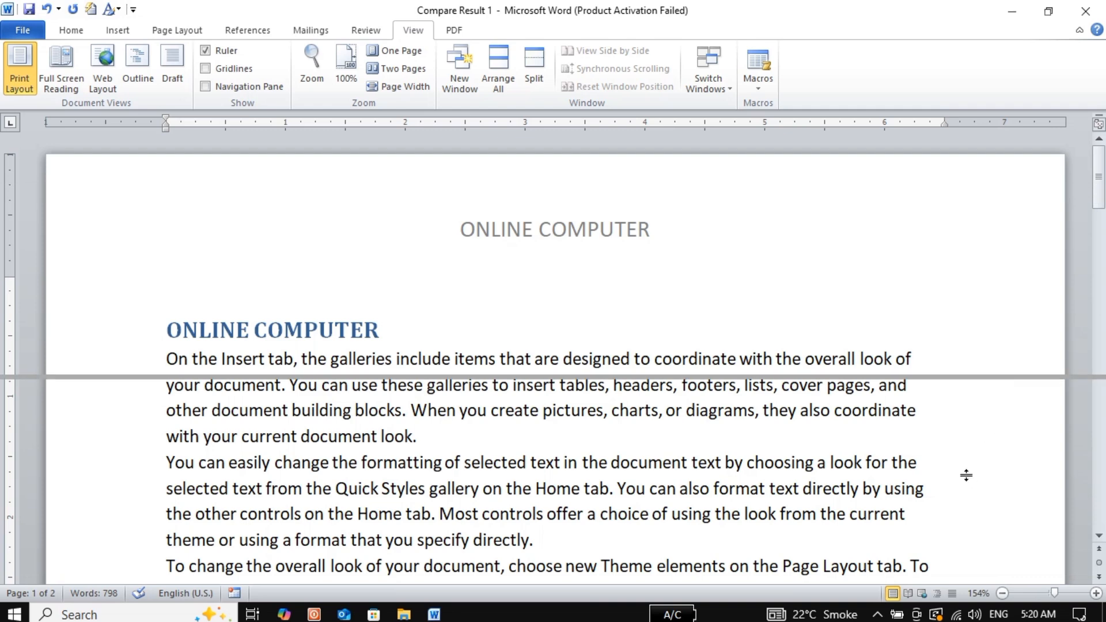
left_click(871, 579)
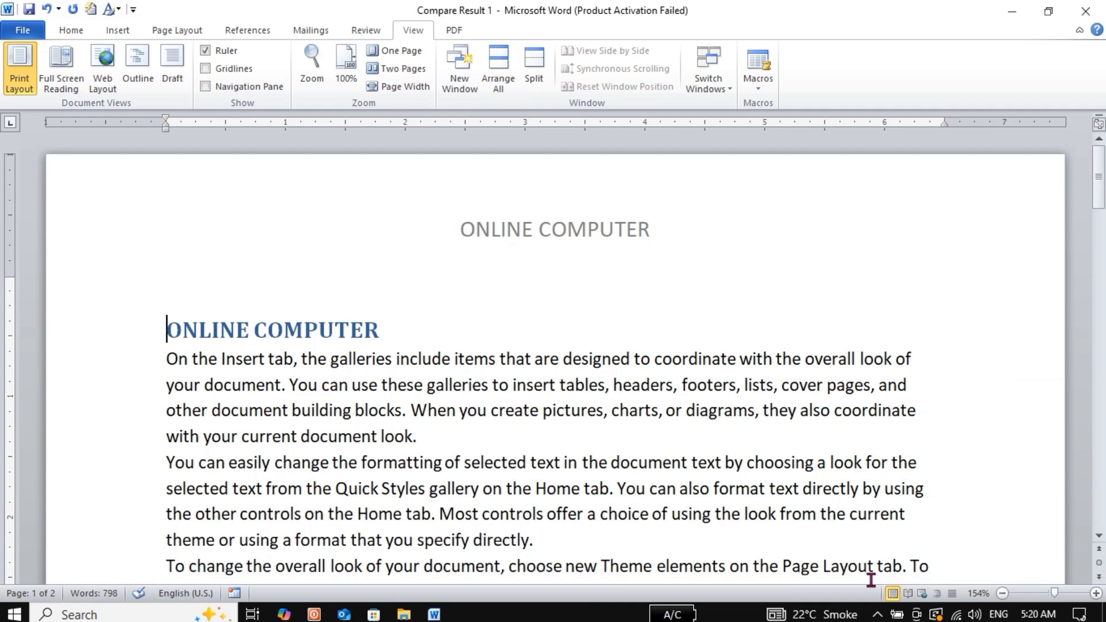
left_click_drag(1101, 193, 1102, 321)
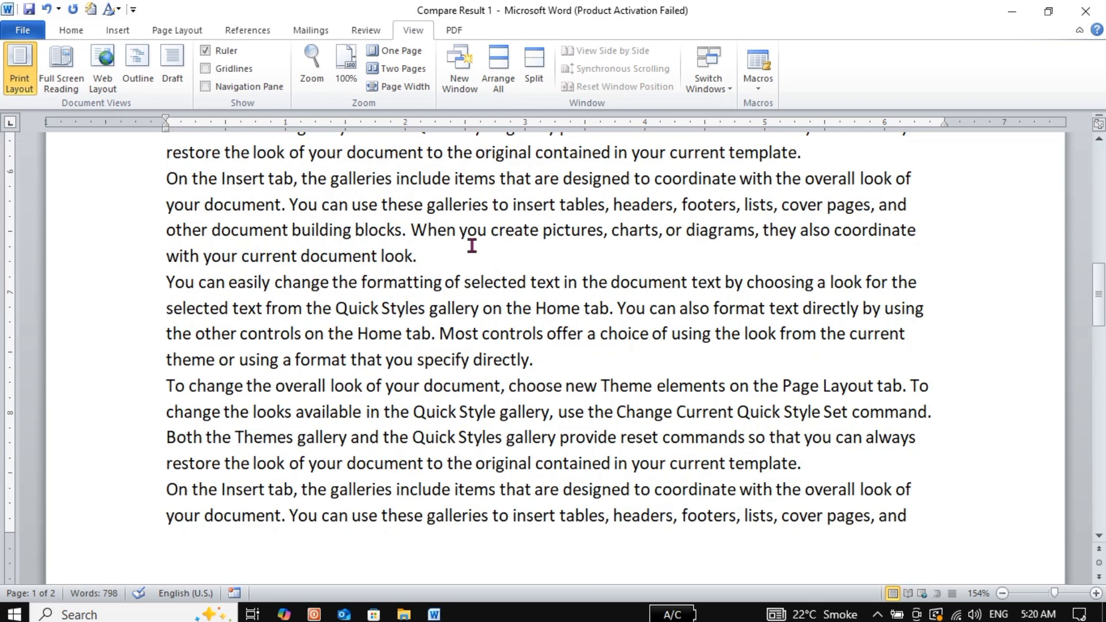
Split the window mid-page, scroll and move the caret in each pane, then remove the split
left_click(534, 65)
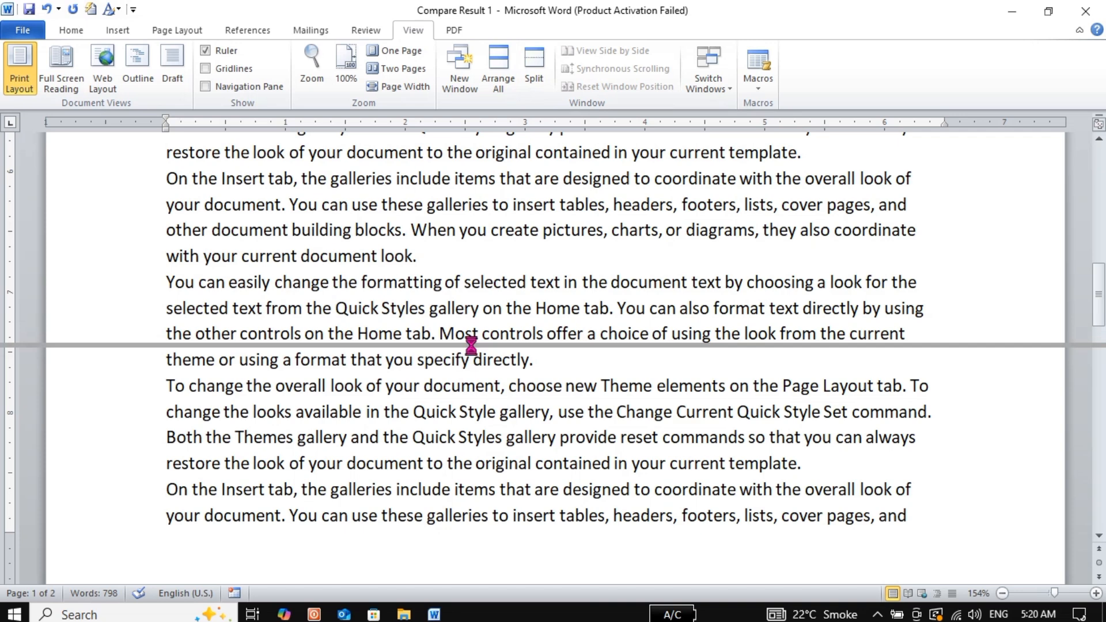
left_click(471, 344)
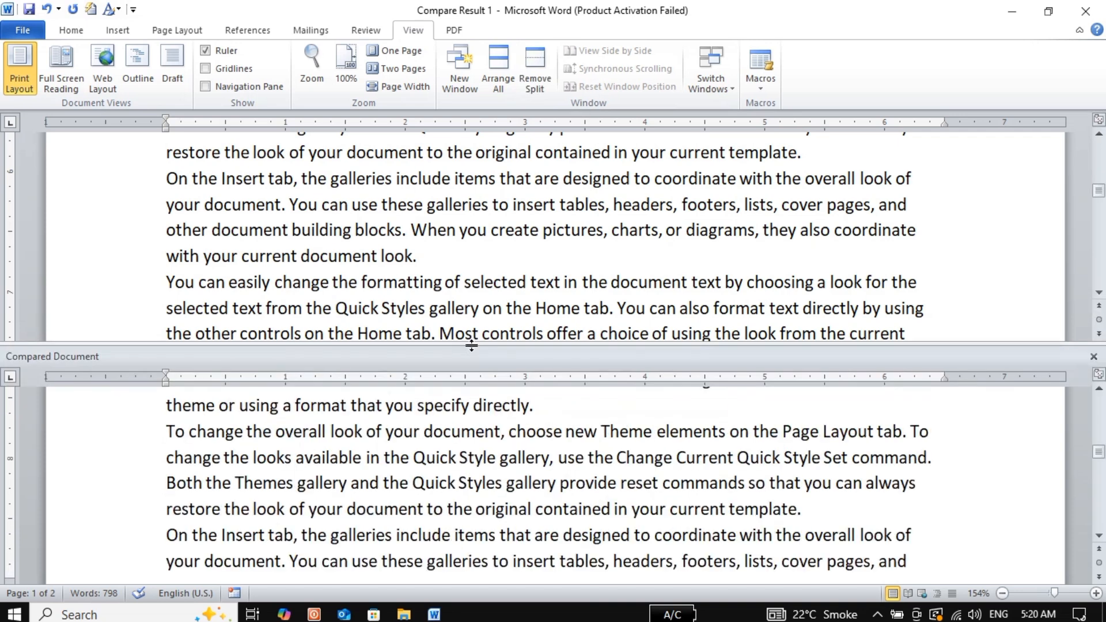
left_click(528, 258)
scroll(524, 256, "down", 1)
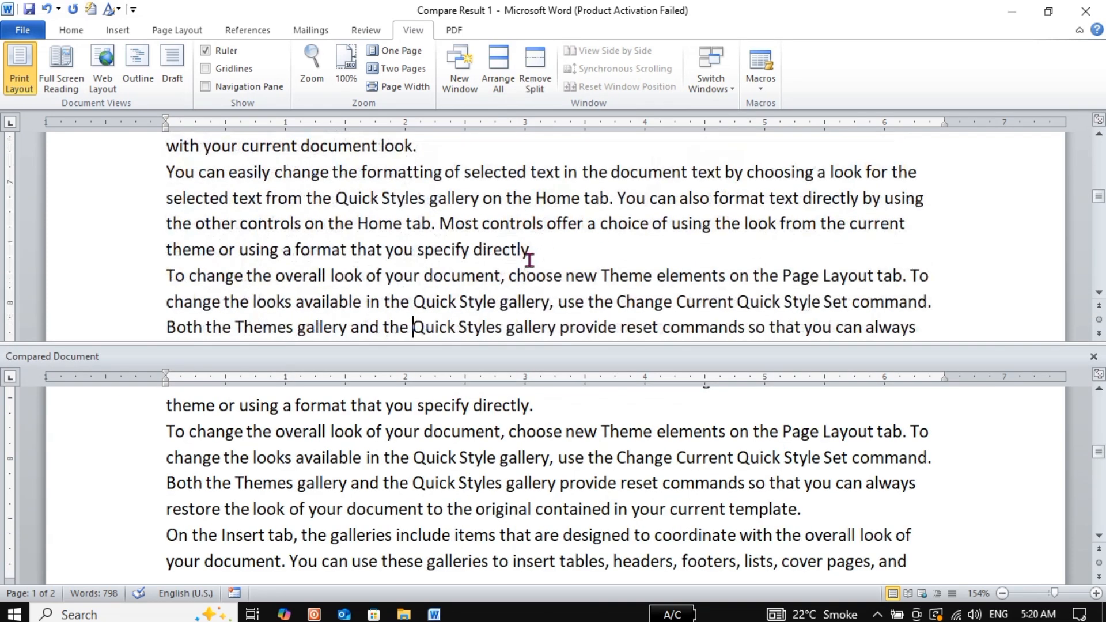
scroll(415, 323, "down", 1)
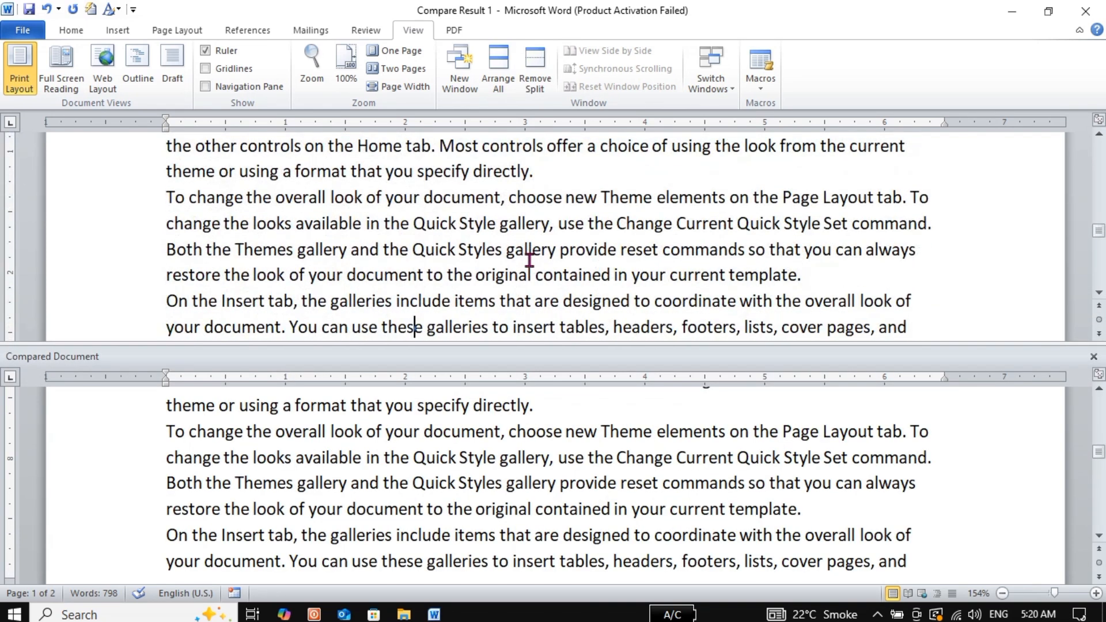
double_click(529, 431)
key("Right")
key("Down")
key("Down")
key("Down")
key("Down")
key("Down")
key("Down")
key("Down")
key("Down")
key("Down")
key("Down")
key("Down")
key("Down")
key("Down")
key("Down")
key("Down")
key("Down")
key("Down")
key("Down")
key("Down")
key("Down")
key("Down")
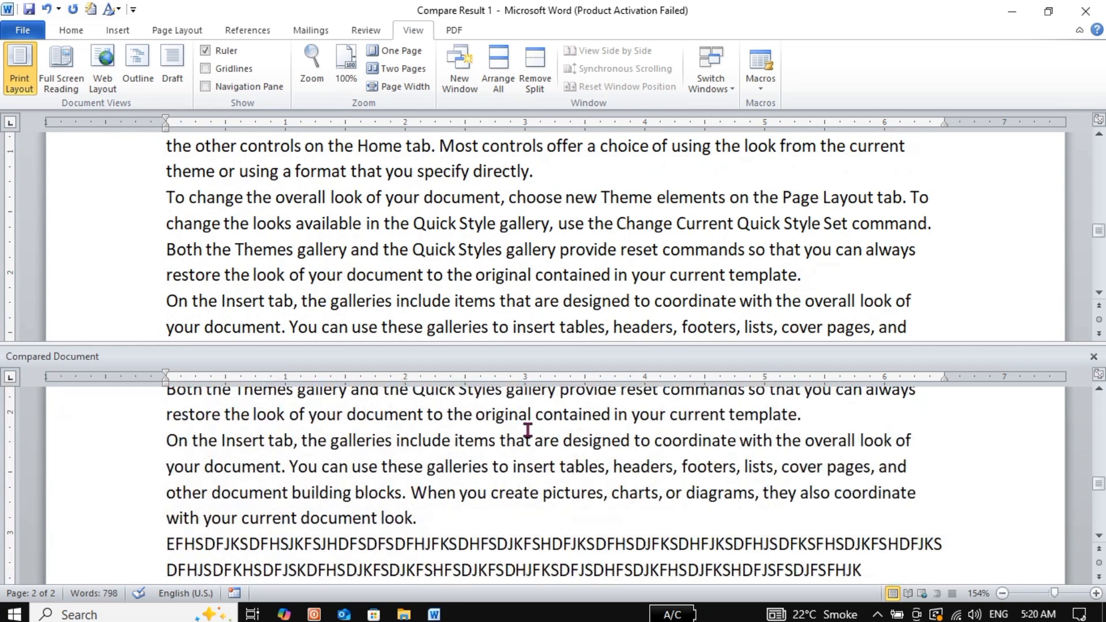
left_click(532, 60)
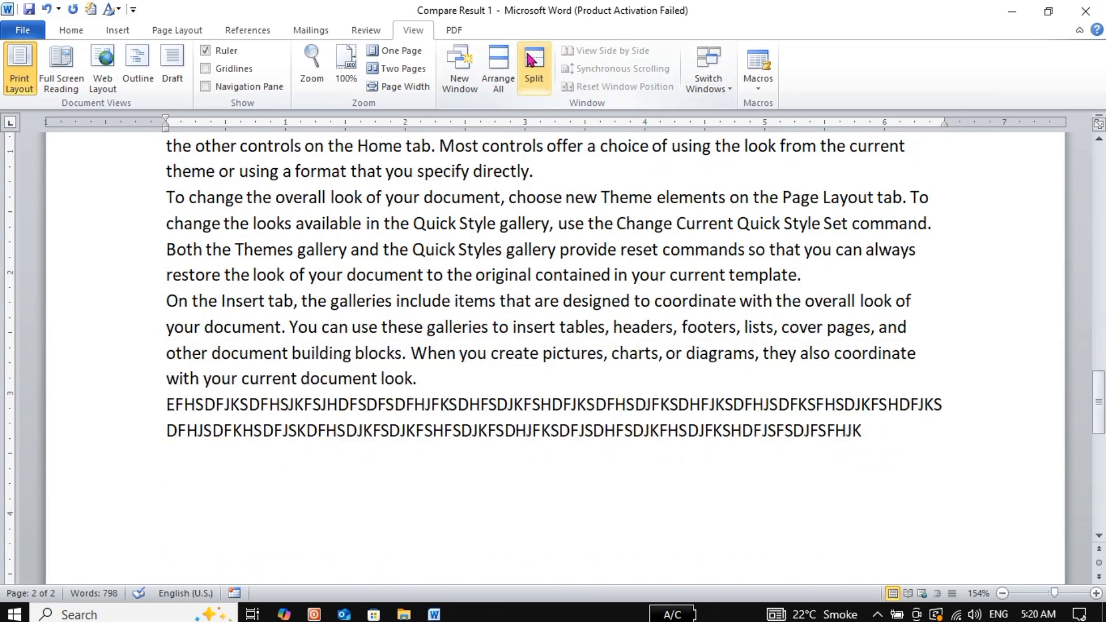
Use Switch Windows to pick Compare Result 1 and place the caret in its capitals line
left_click(736, 92)
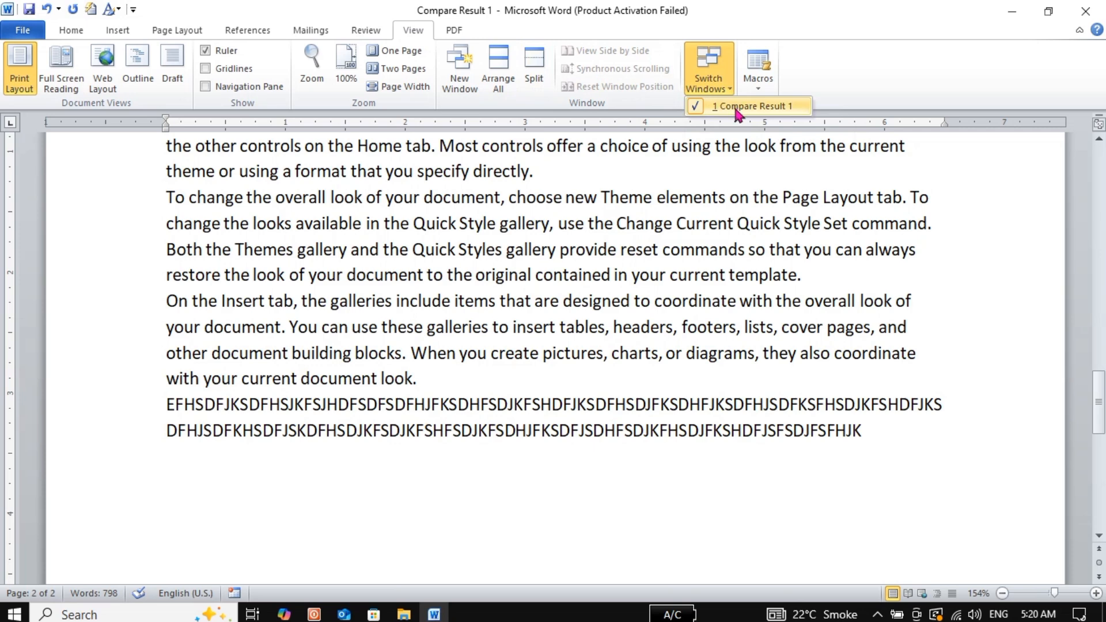
left_click(737, 107)
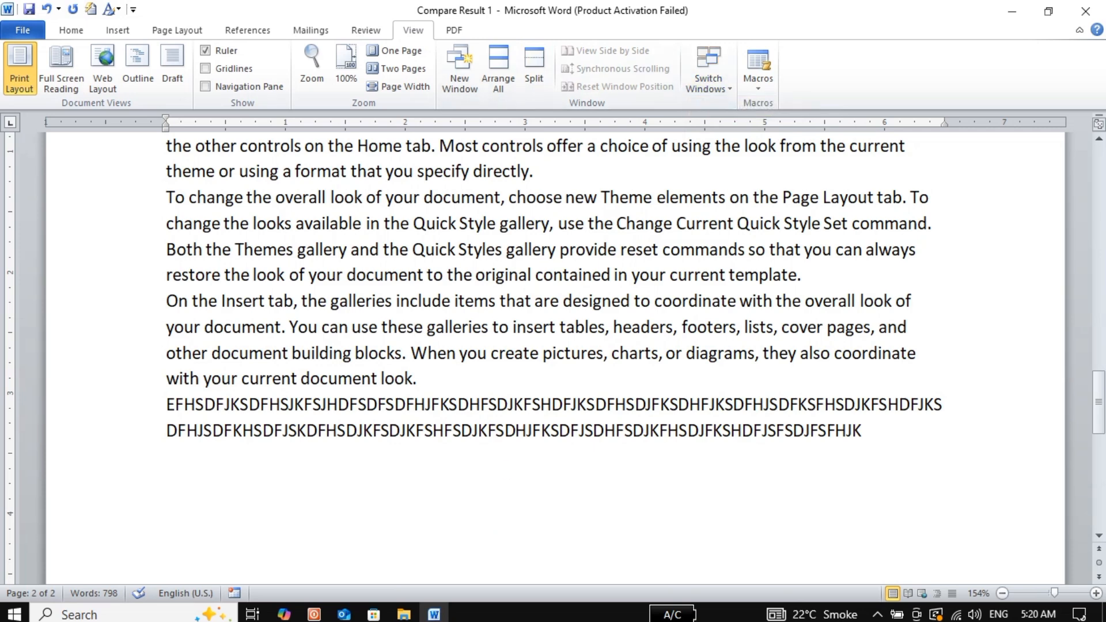
mouse_move(443, 617)
left_click(634, 427)
Create blank Document4 with Ctrl+N, switch to Compare Result 1, then back to Document4
key("ctrl+n")
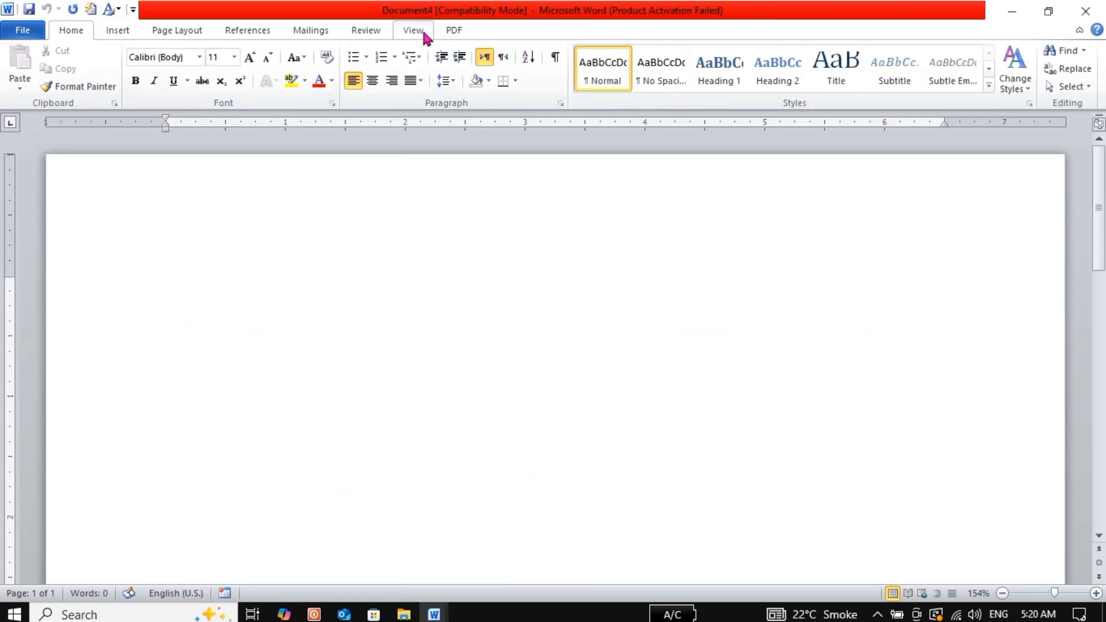
left_click(424, 33)
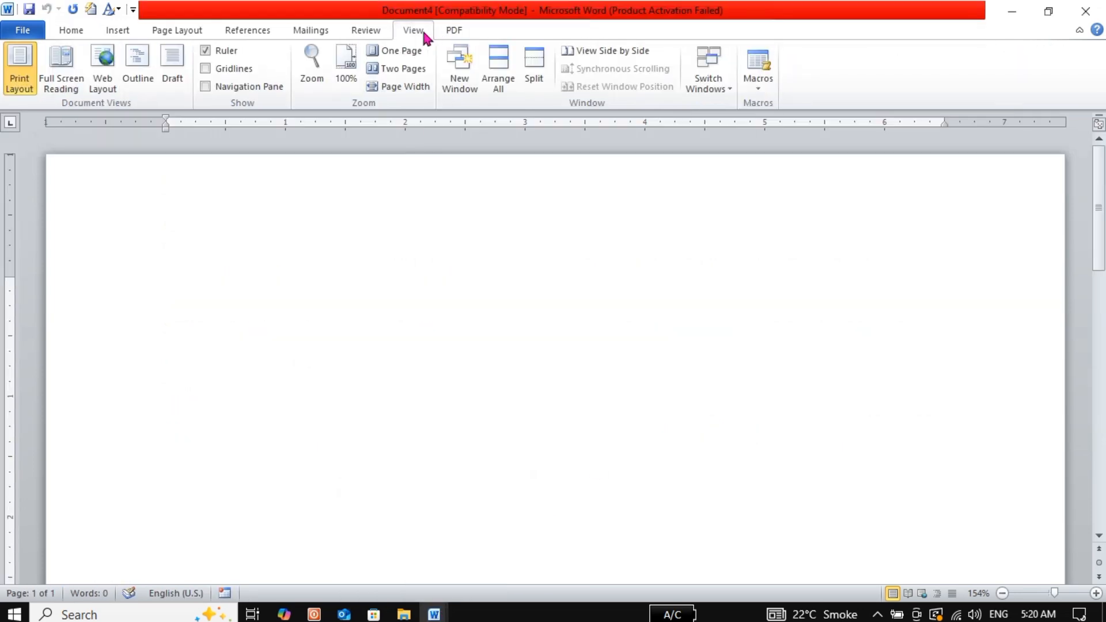
left_click(728, 92)
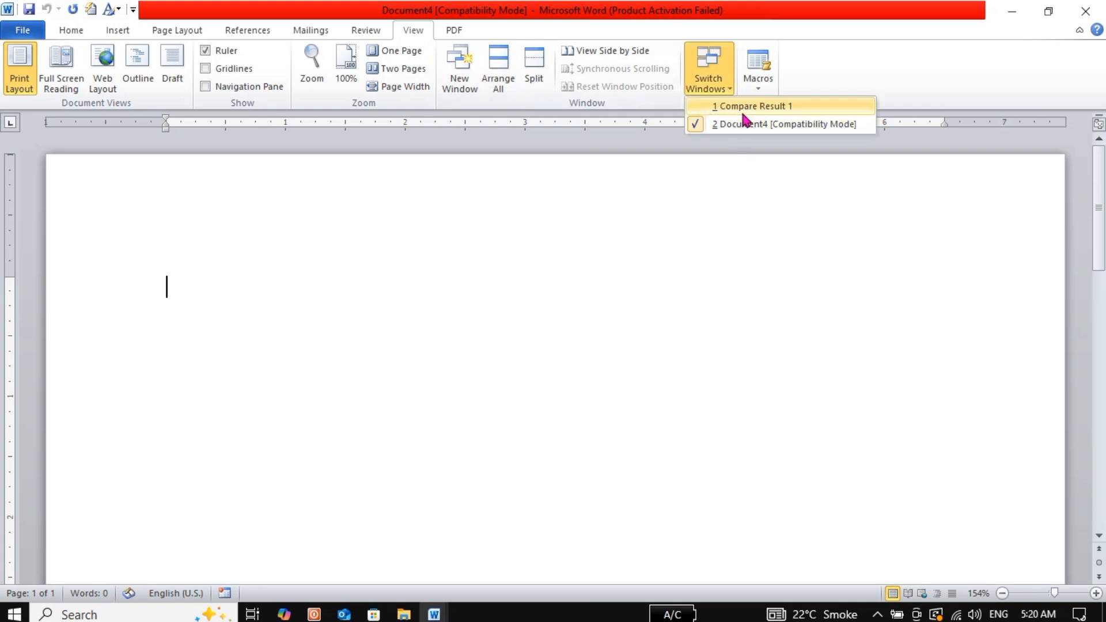
left_click(744, 114)
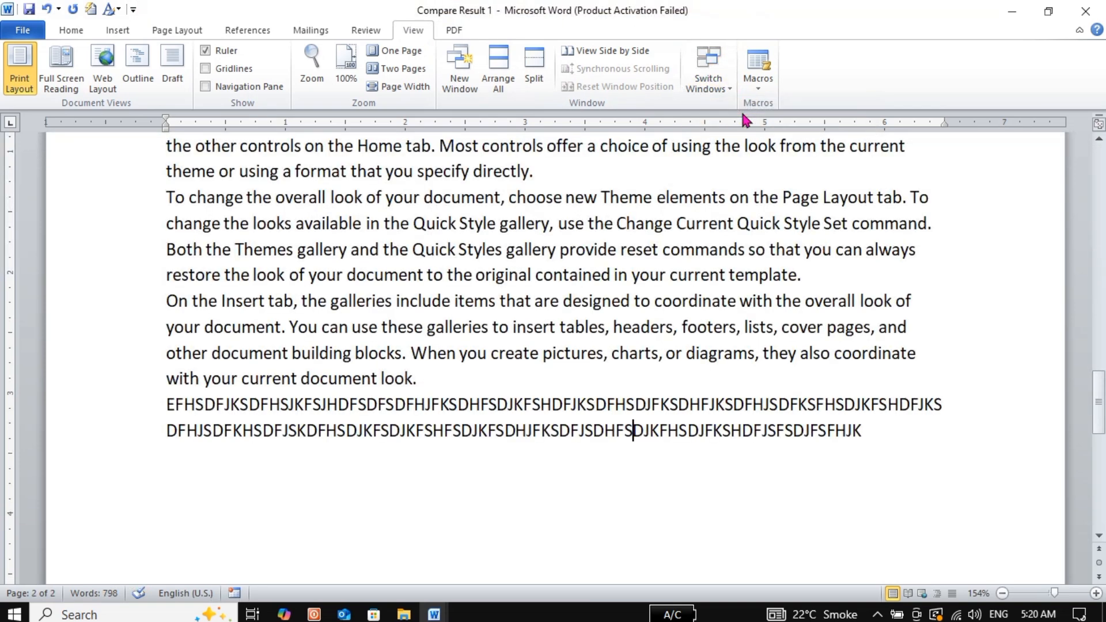
left_click(720, 87)
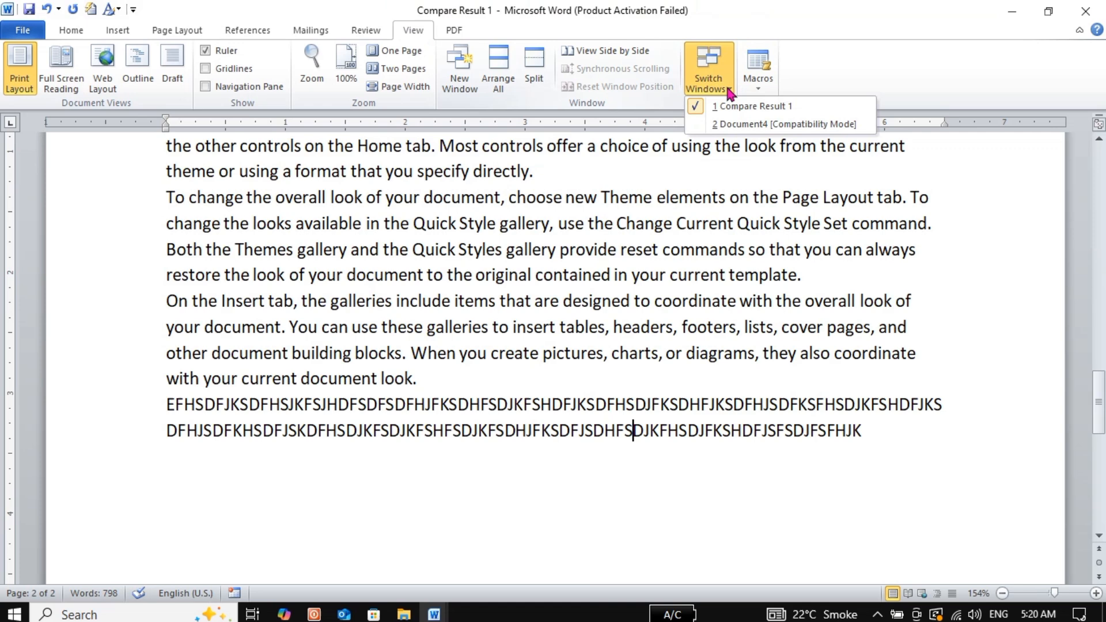
left_click(729, 123)
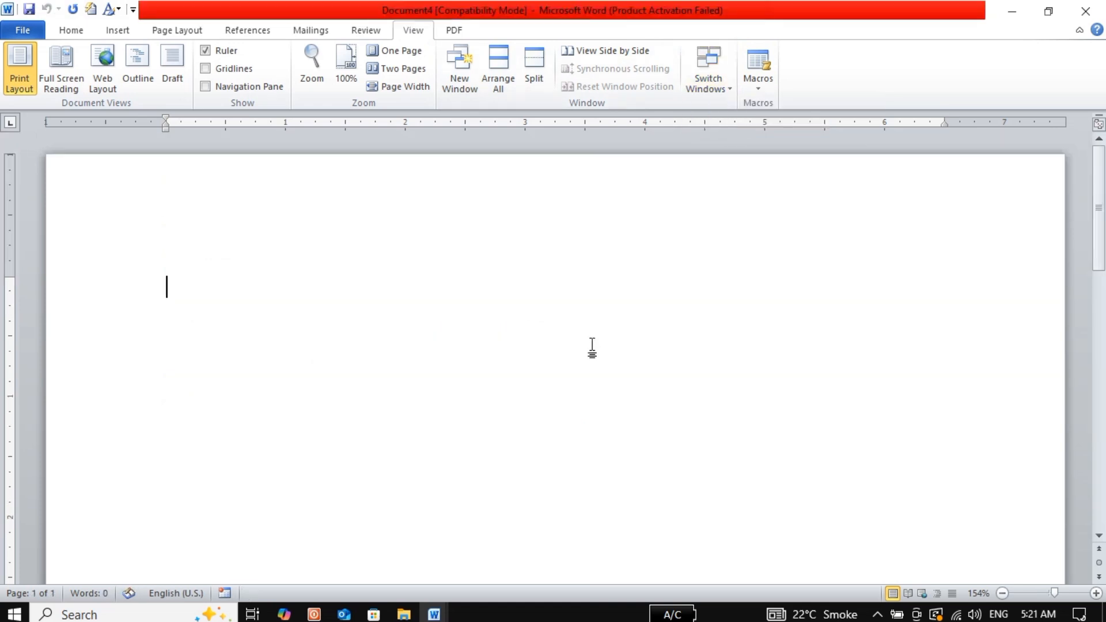